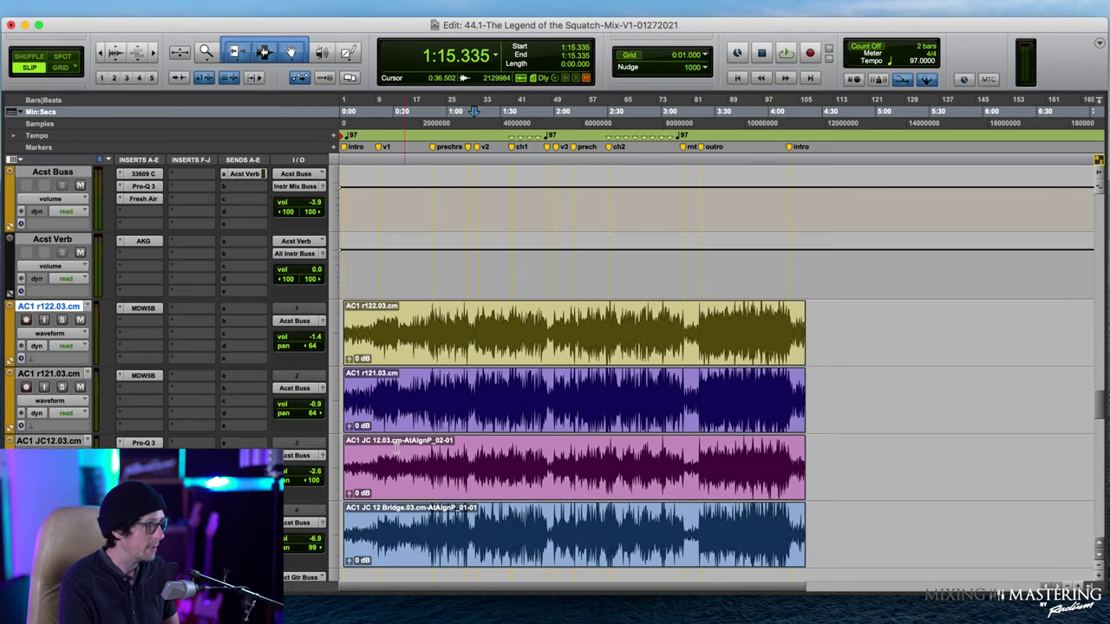
- Scroll past the acoustic tracks to show guit Royer, Guit Beta 57 and Guit 421
{"action": "scroll", "coordinate": [438, 445], "scroll_direction": "down", "scroll_amount": 2}
{"action": "scroll", "coordinate": [438, 445], "scroll_direction": "up", "scroll_amount": 1}
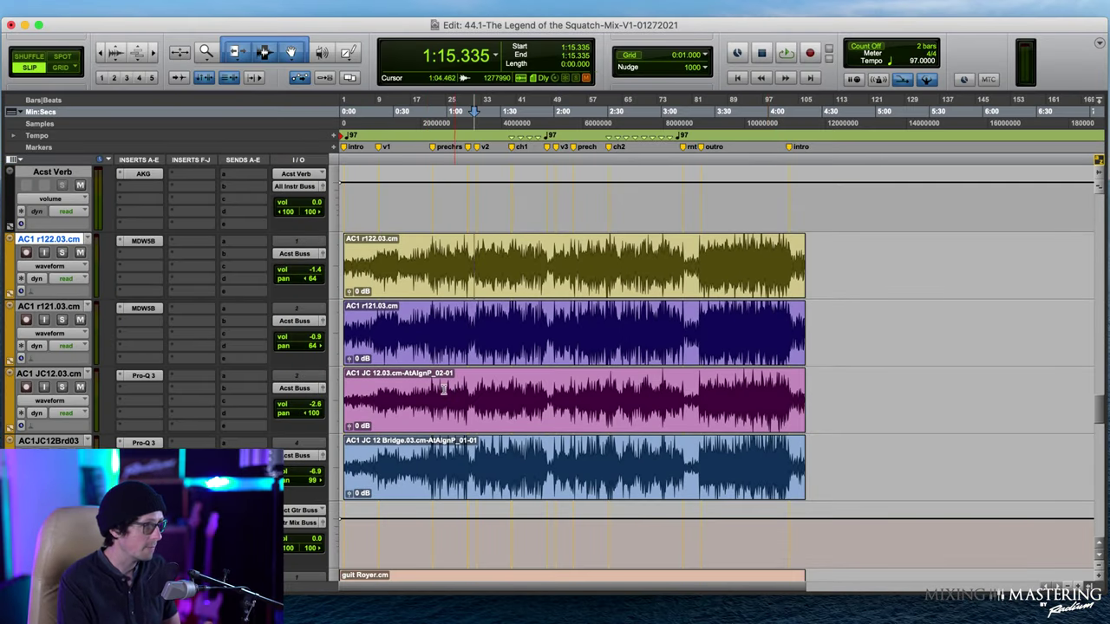
{"action": "scroll", "coordinate": [438, 351], "scroll_direction": "down", "scroll_amount": 4}
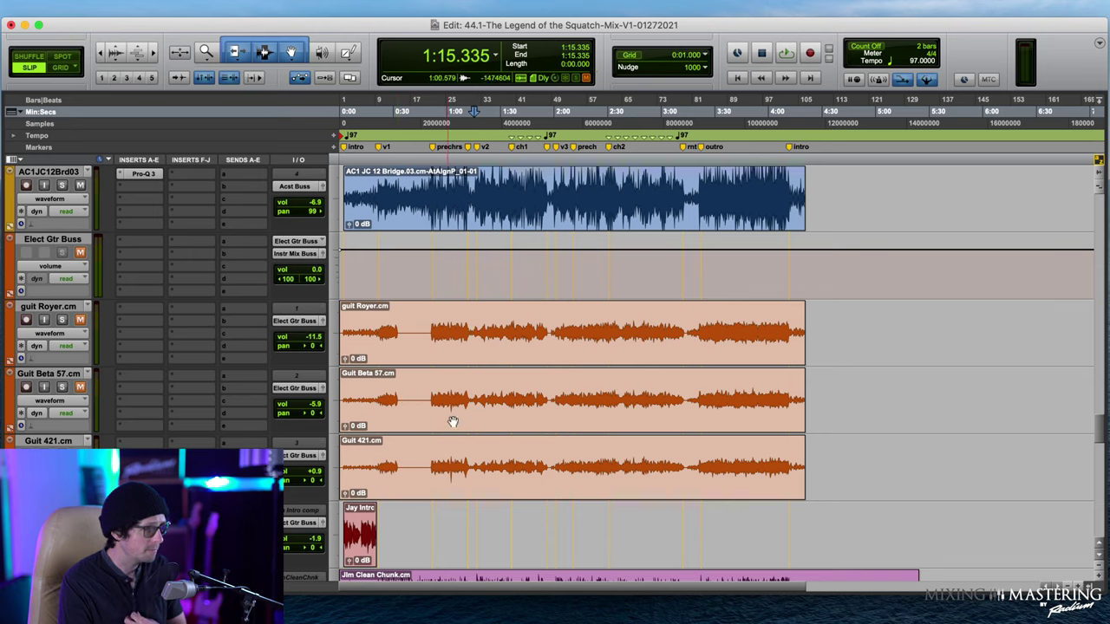
- Place the playback start point at 0:53.201 on the guit Royer track
{"action": "left_click", "coordinate": [431, 467]}
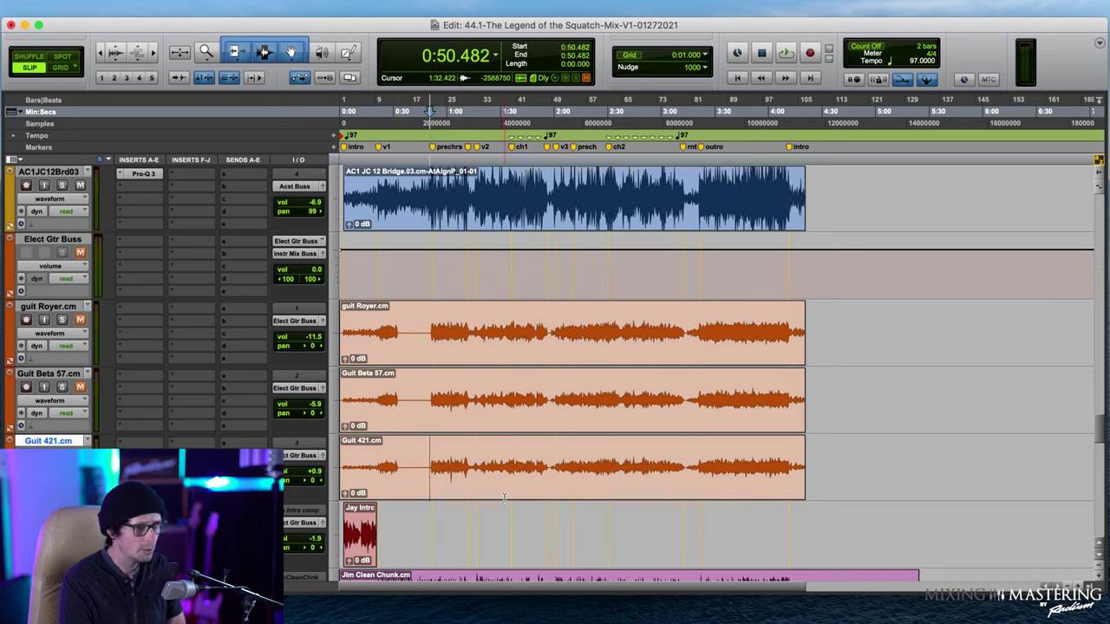
{"action": "left_click", "coordinate": [426, 398]}
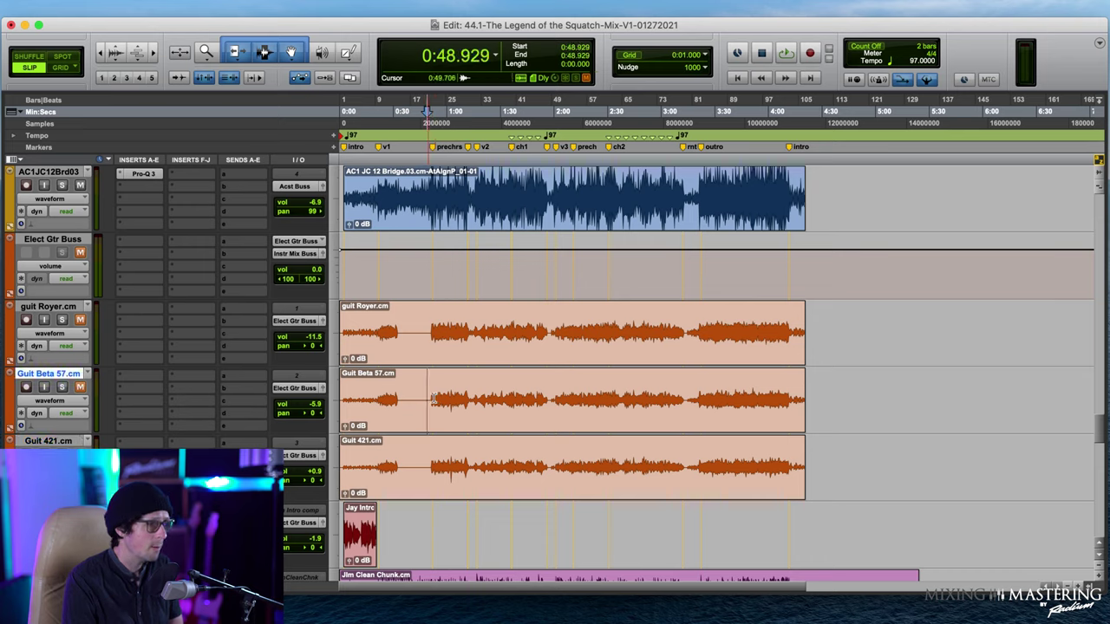
{"action": "left_click", "coordinate": [433, 398]}
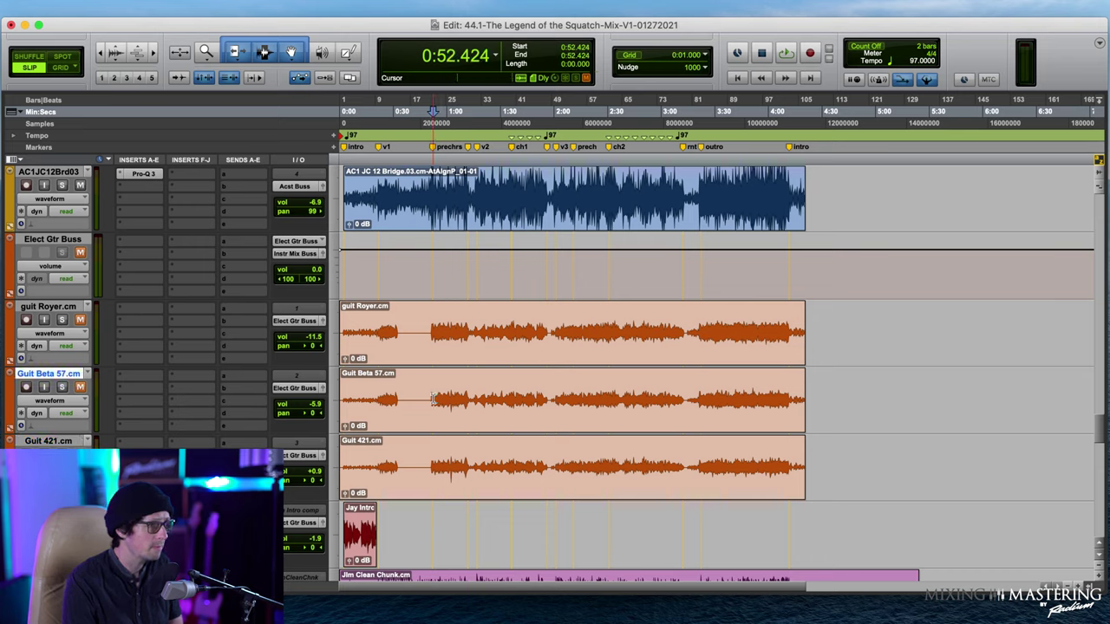
{"action": "left_click", "coordinate": [434, 325]}
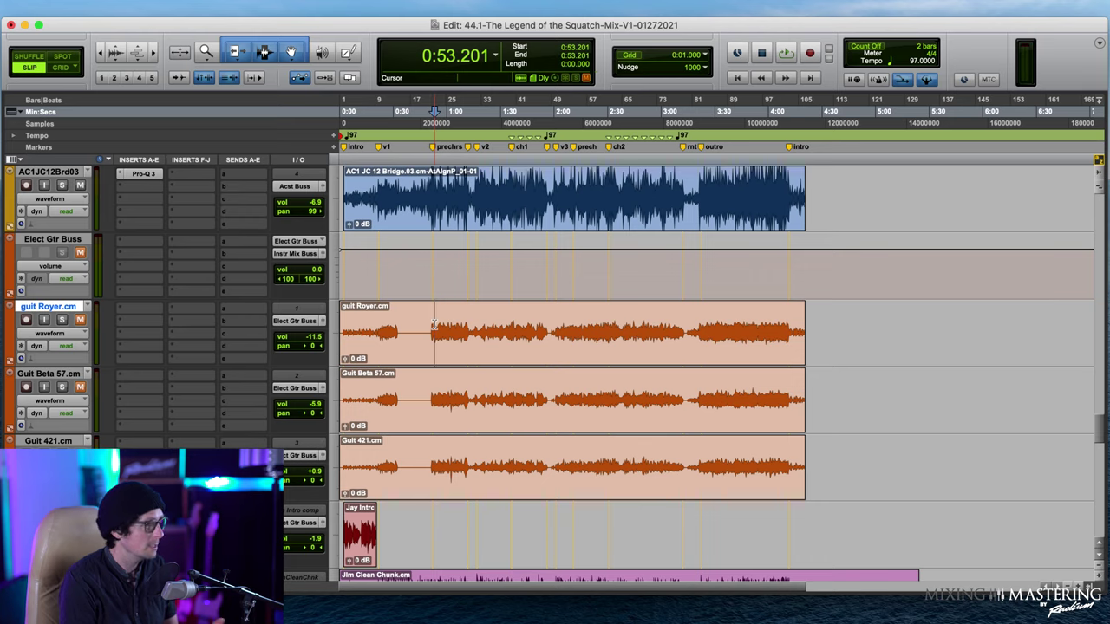
{"action": "left_click", "coordinate": [434, 325]}
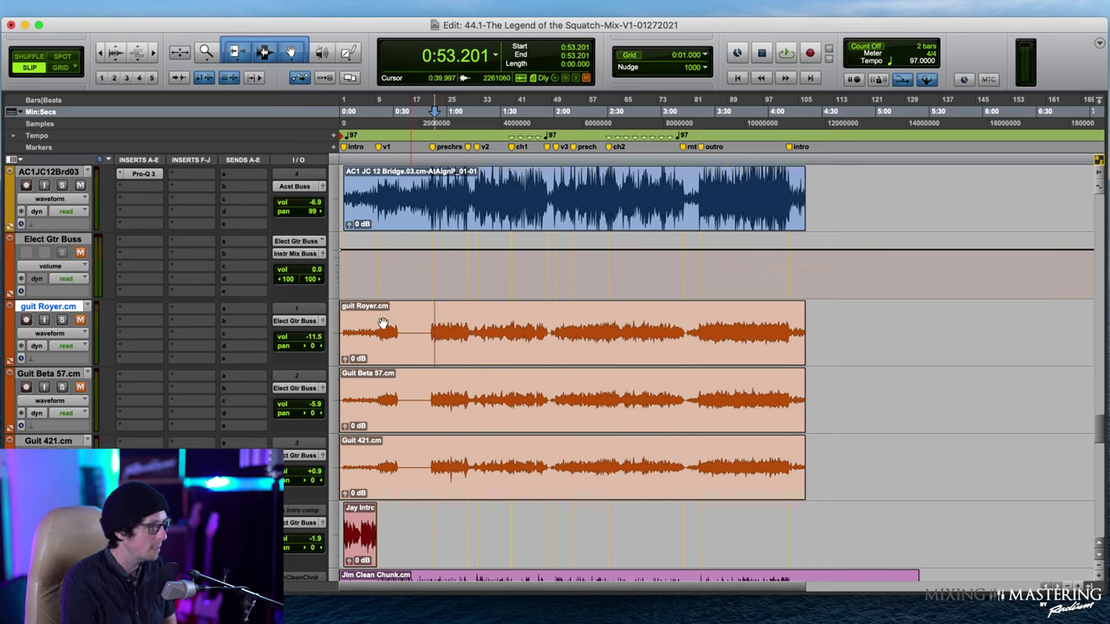
- Solo and audition guit Royer and Guit Beta 57, then bring up Guit 421's insert plug-in list
{"action": "left_click", "coordinate": [63, 321]}
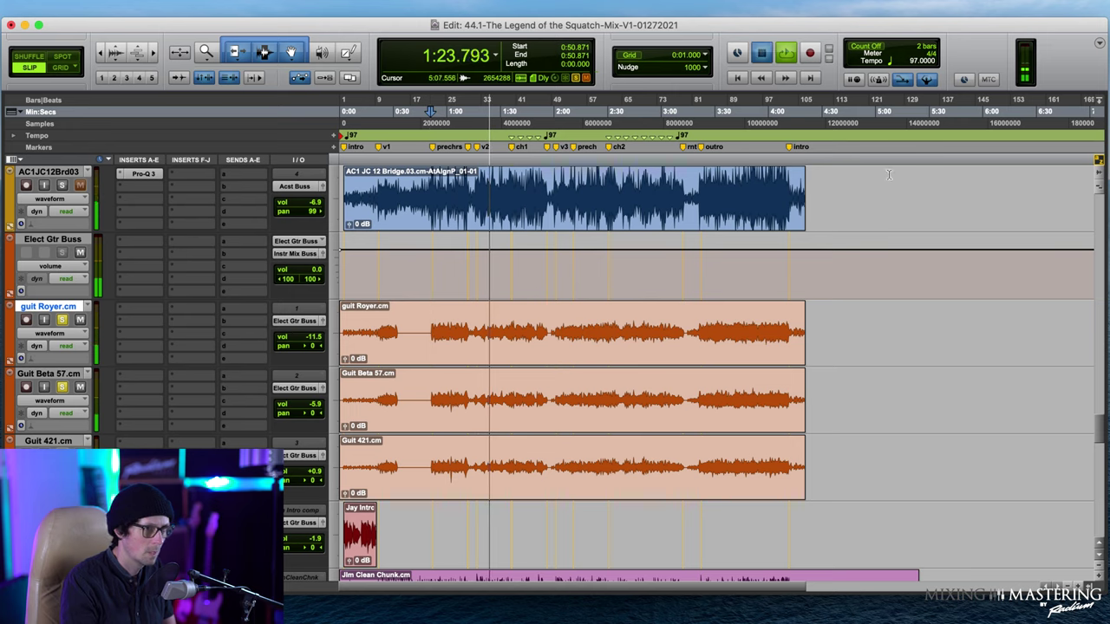
{"action": "key", "text": "space"}
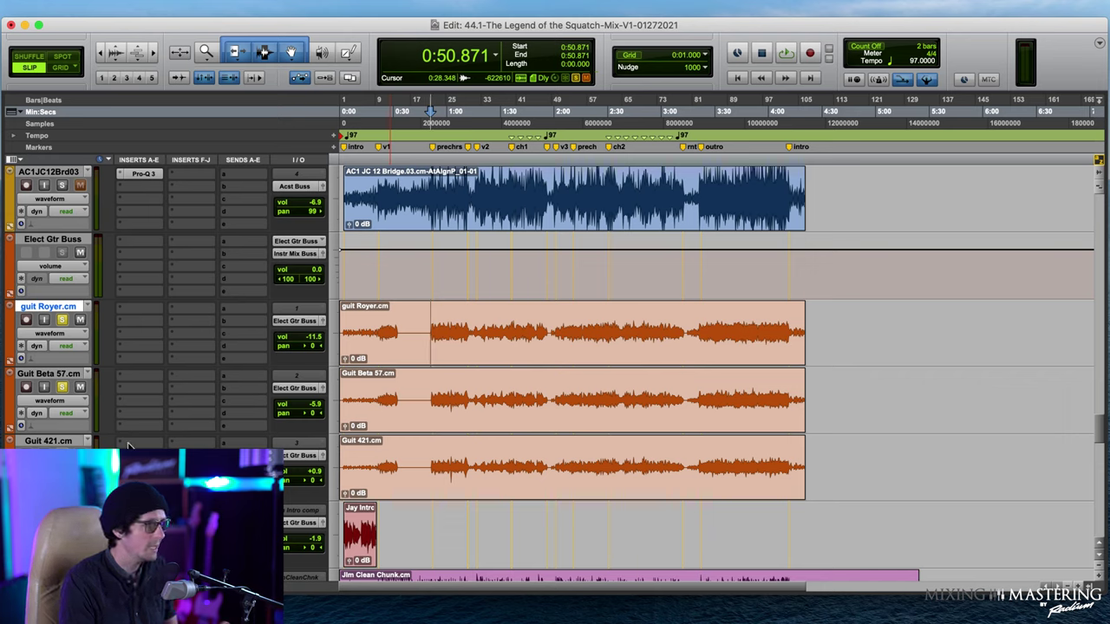
{"action": "left_click", "coordinate": [138, 359]}
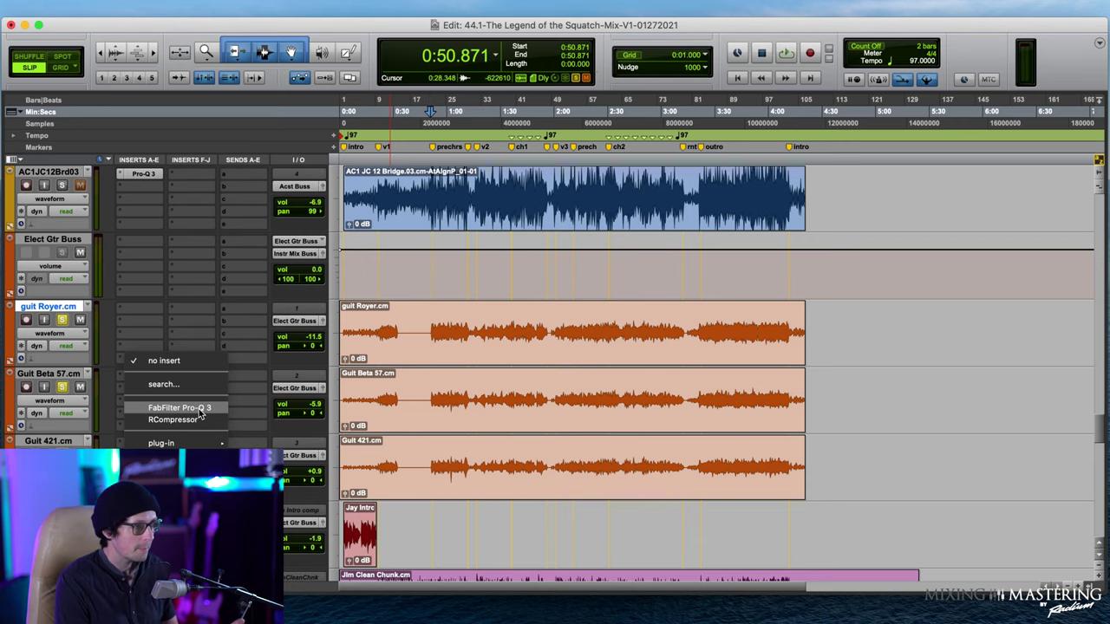
- Insert Pro-Q 3 on Guit 421 with a low cut, a slight dip near 226 Hz and a band near 2 kHz
{"action": "left_click", "coordinate": [198, 409]}
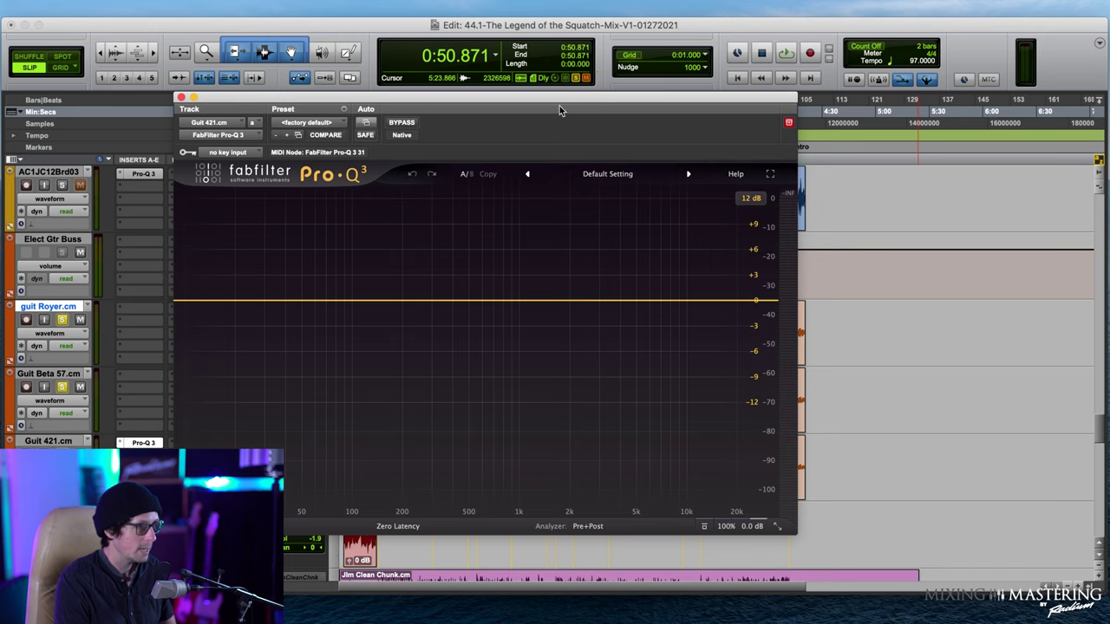
{"action": "left_click_drag", "start_coordinate": [556, 98], "coordinate": [871, 109]}
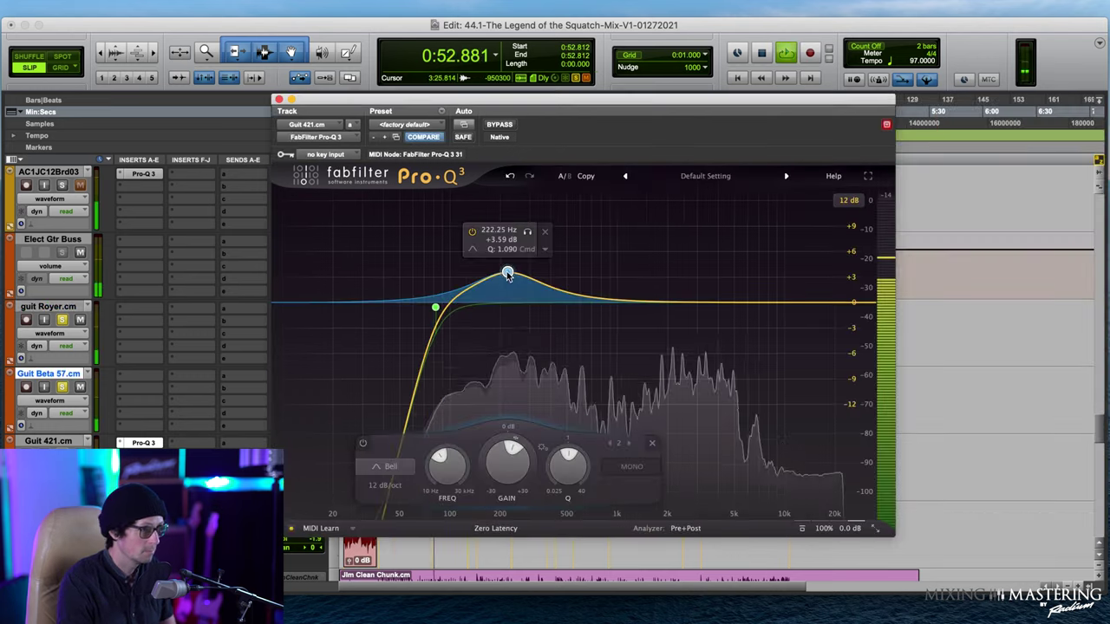
{"action": "left_click_drag", "start_coordinate": [508, 269], "coordinate": [508, 315]}
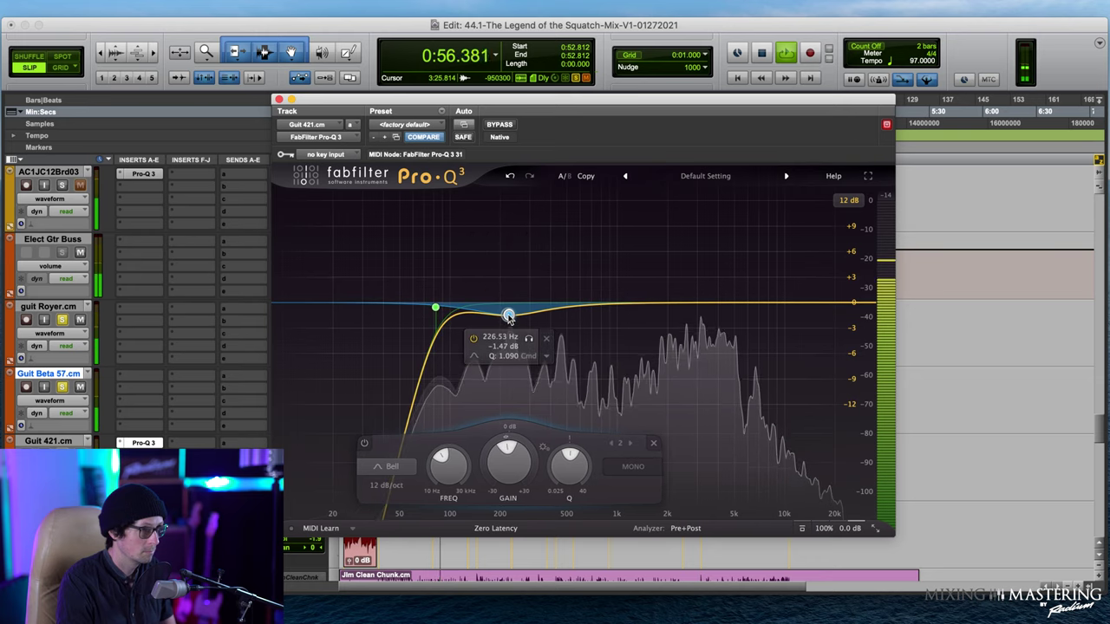
{"action": "mouse_move", "coordinate": [666, 305]}
{"action": "left_mouse_down"}
{"action": "mouse_move", "coordinate": [661, 282]}
{"action": "mouse_move", "coordinate": [691, 264]}
{"action": "mouse_move", "coordinate": [684, 309]}
{"action": "left_mouse_up"}
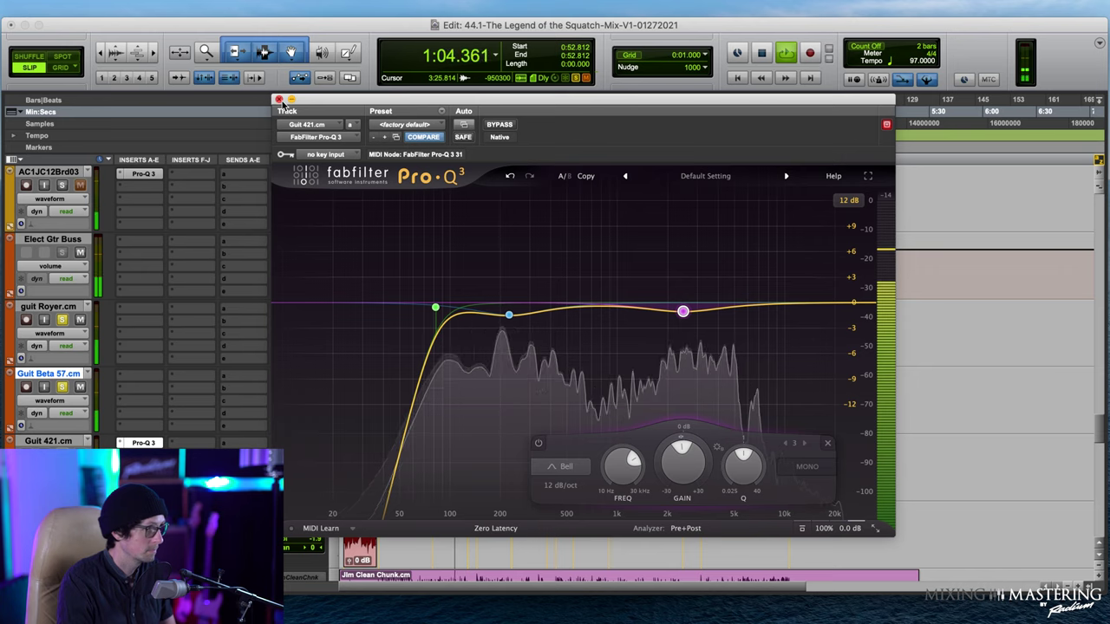
{"action": "left_click", "coordinate": [278, 100]}
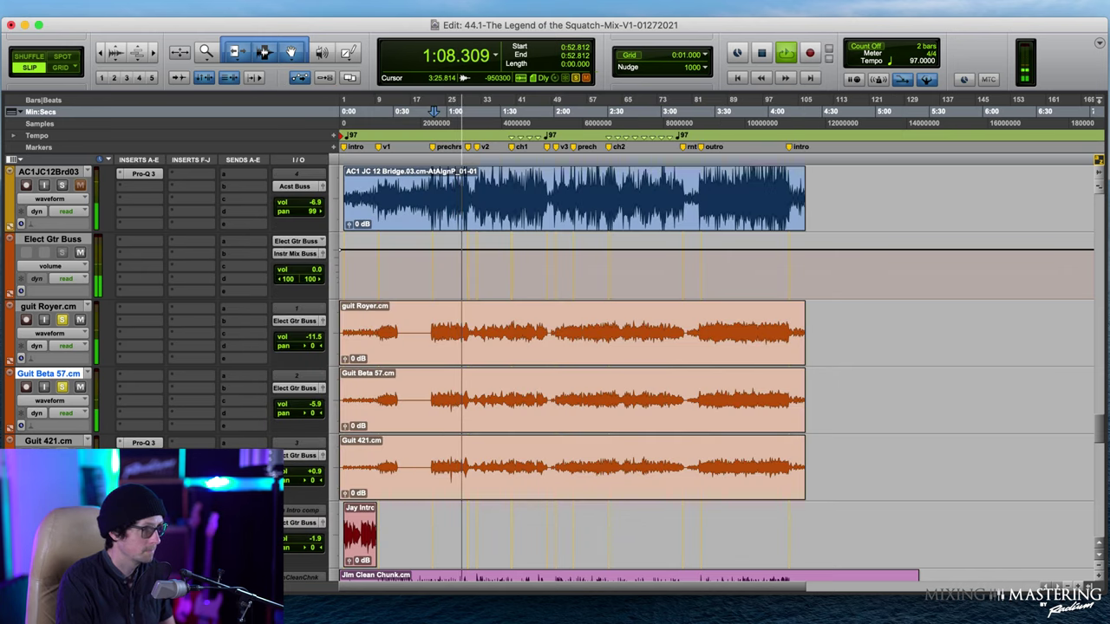
- Shape guit Royer's Pro-Q 3: low cut near 78 Hz, reshaped low-mid bell, new band near 420 Hz
{"action": "key", "text": "space"}
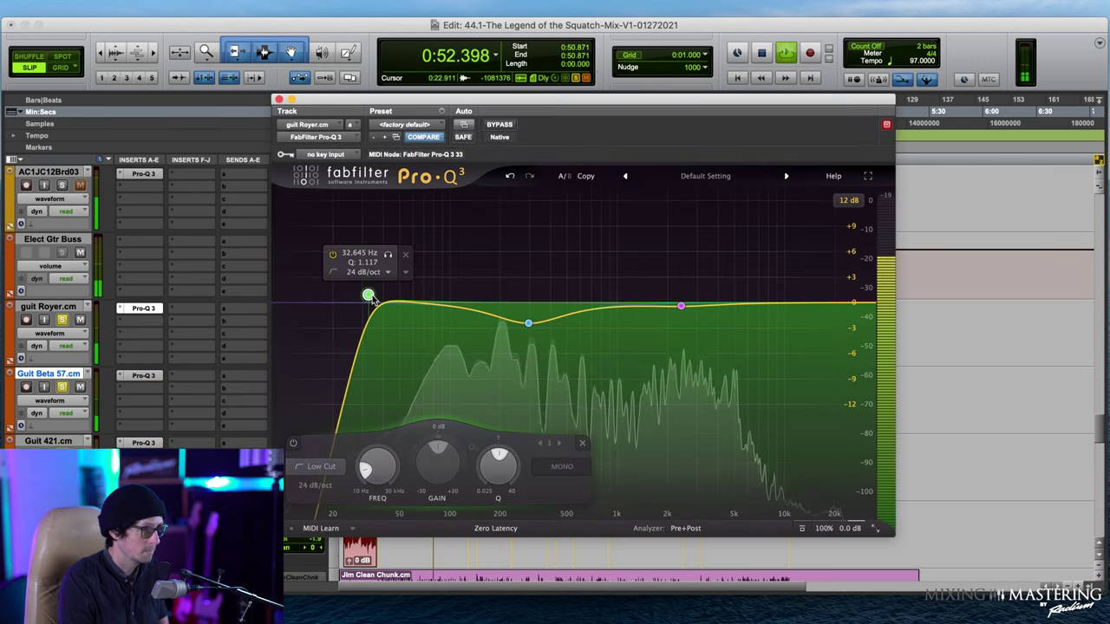
{"action": "left_click_drag", "start_coordinate": [388, 296], "coordinate": [427, 300]}
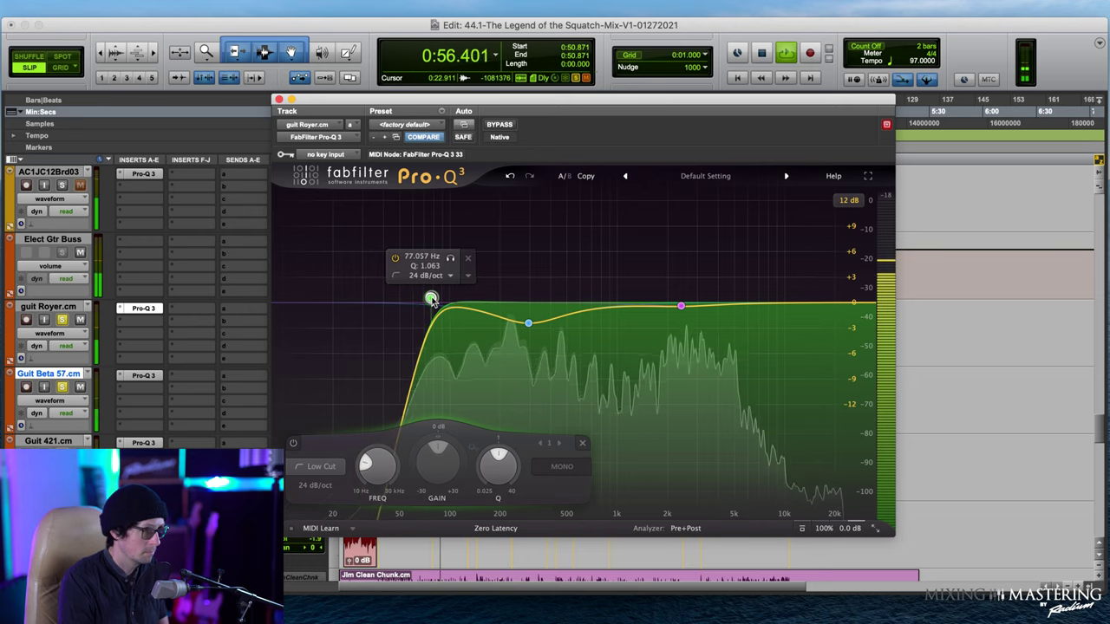
{"action": "left_click_drag", "start_coordinate": [528, 323], "coordinate": [479, 310]}
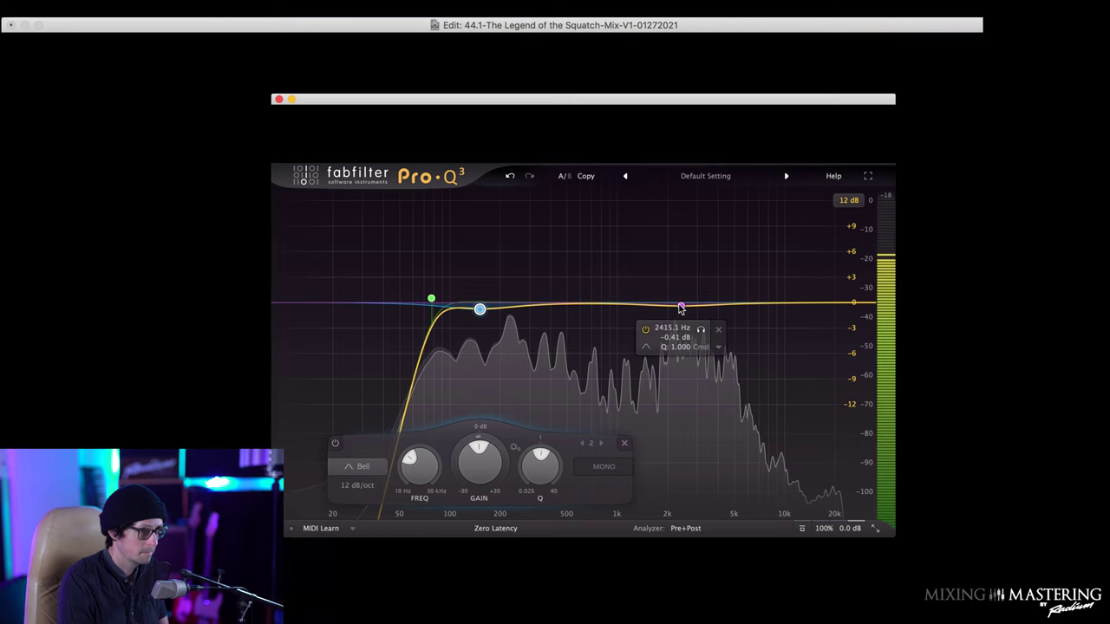
{"action": "left_click_drag", "start_coordinate": [622, 306], "coordinate": [543, 323]}
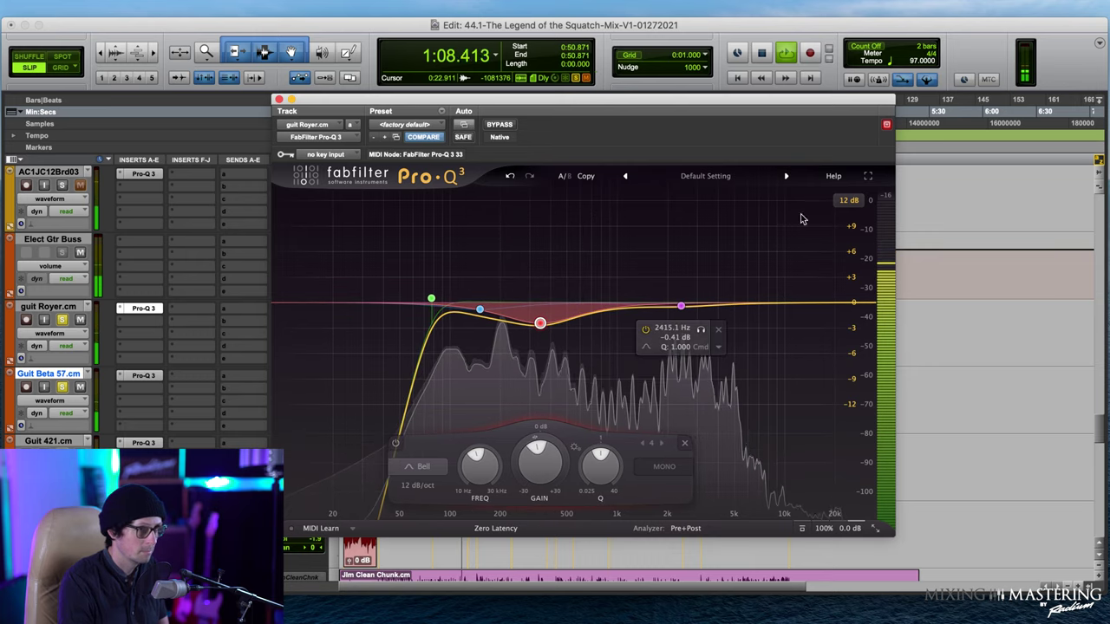
{"action": "key", "text": "space"}
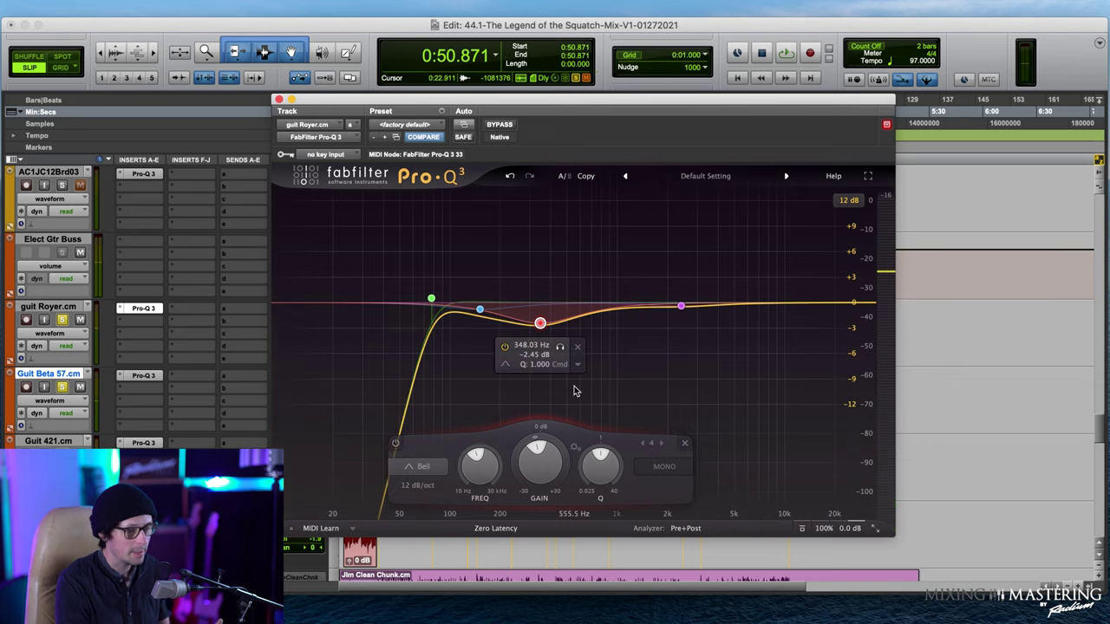
{"action": "left_click", "coordinate": [278, 99]}
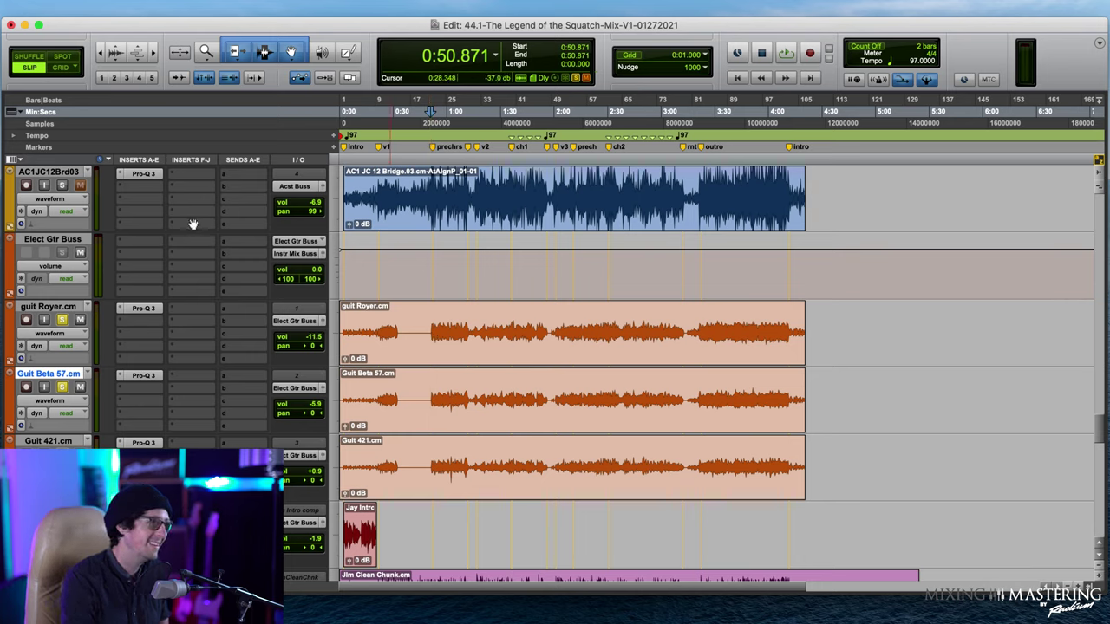
{"action": "left_click", "coordinate": [150, 245]}
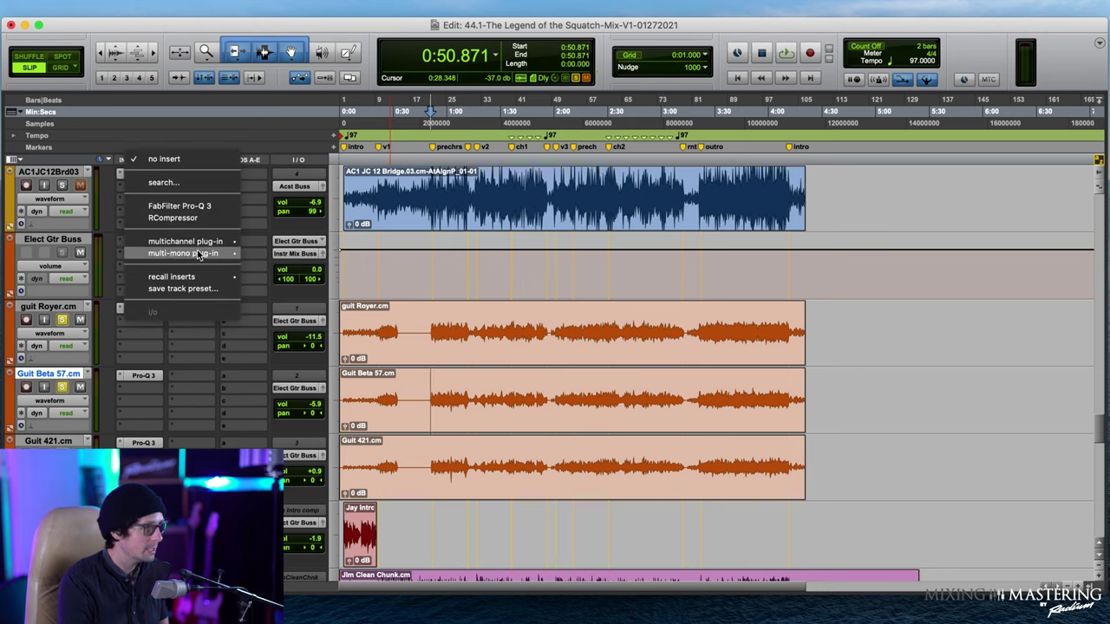
{"action": "mouse_move", "coordinate": [185, 242]}
{"action": "scroll", "coordinate": [332, 494], "scroll_direction": "down", "scroll_amount": 3}
{"action": "scroll", "coordinate": [332, 494], "scroll_direction": "down", "scroll_amount": 5}
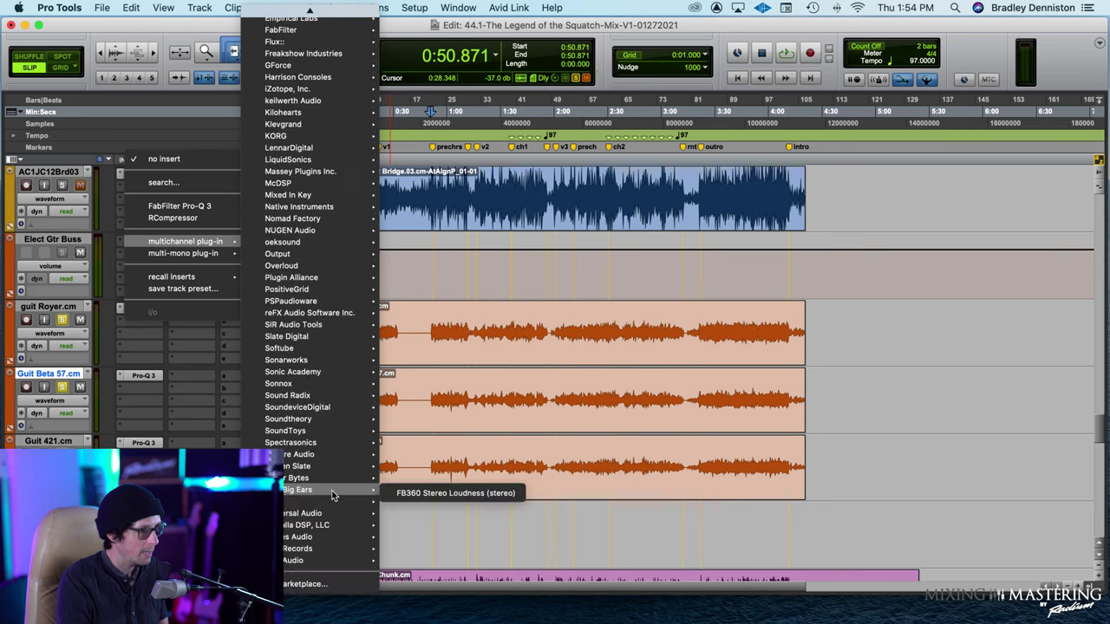
{"action": "mouse_move", "coordinate": [329, 518]}
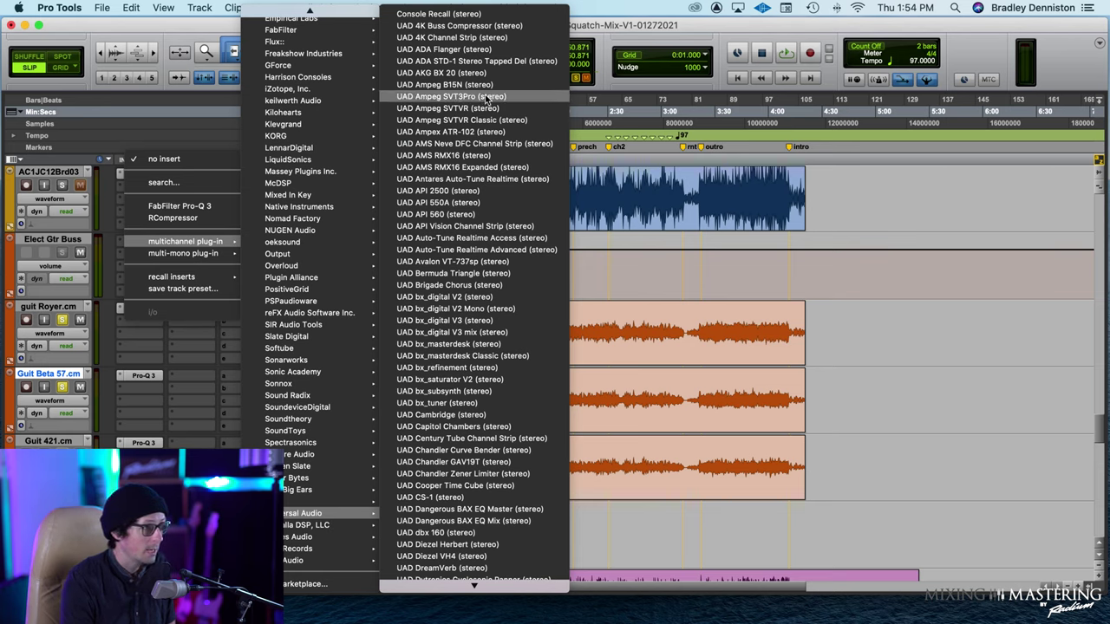
{"action": "scroll", "coordinate": [465, 208], "scroll_direction": "down", "scroll_amount": 5}
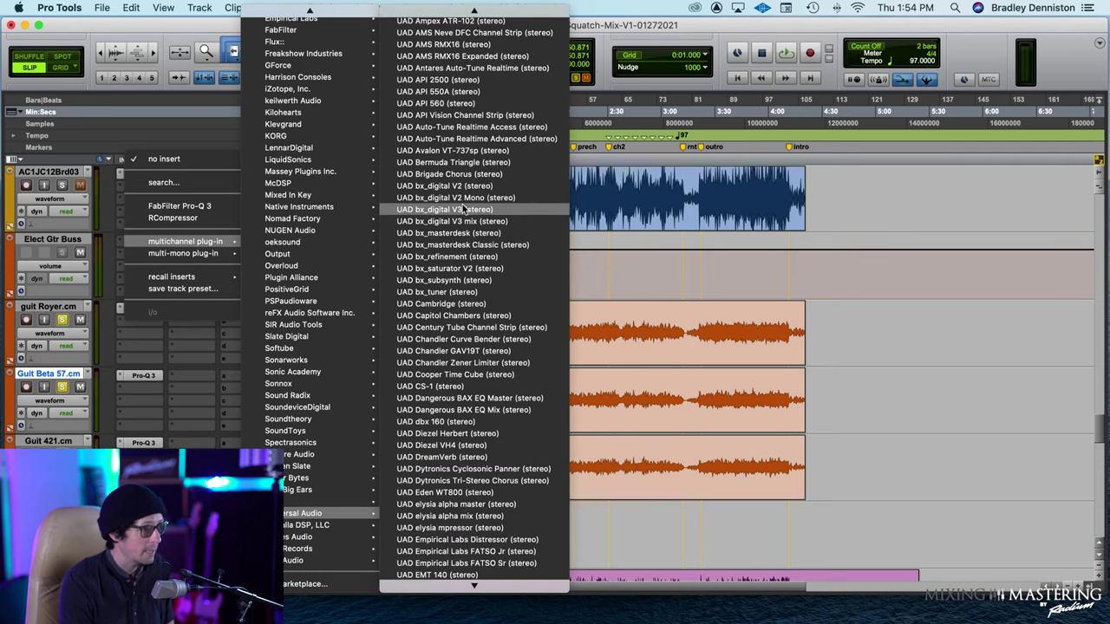
{"action": "scroll", "coordinate": [419, 324], "scroll_direction": "down", "scroll_amount": 3}
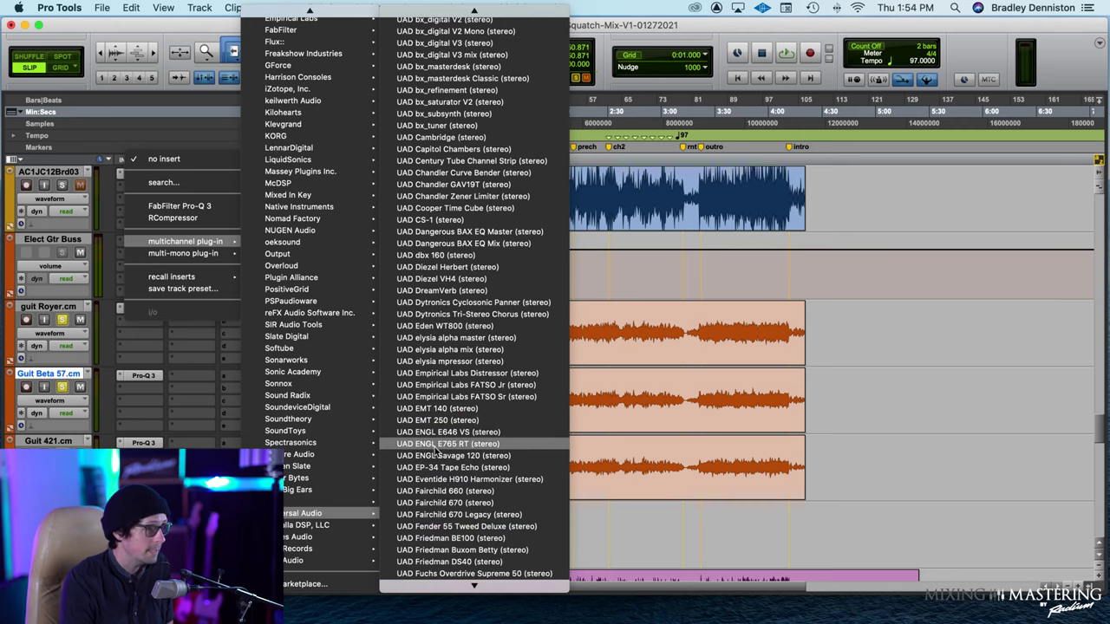
{"action": "scroll", "coordinate": [466, 525], "scroll_direction": "down", "scroll_amount": 2}
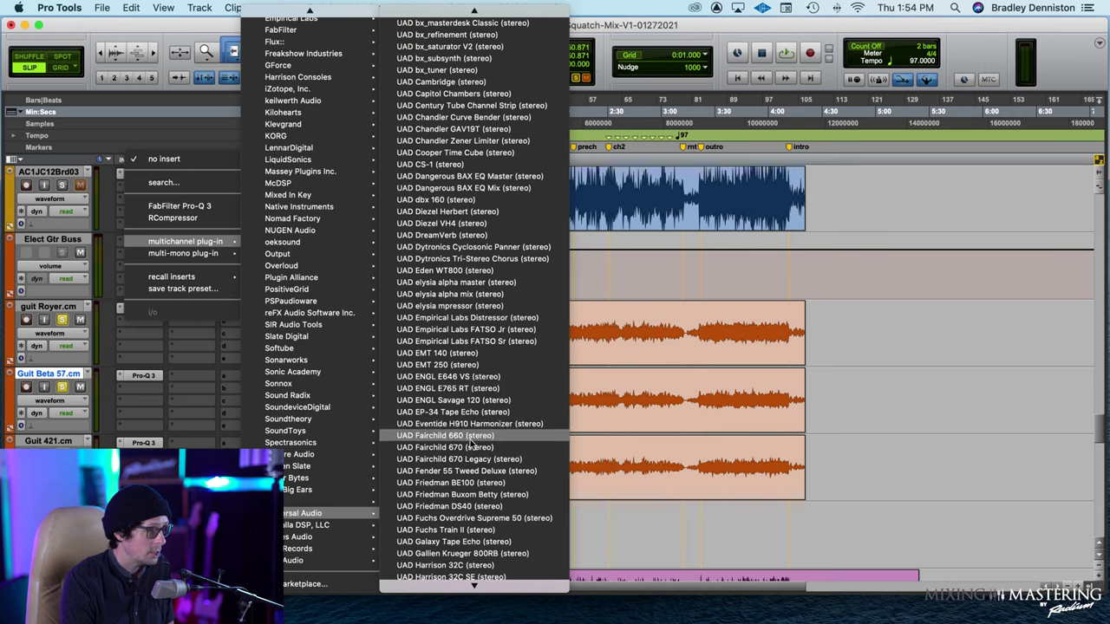
{"action": "scroll", "coordinate": [476, 450], "scroll_direction": "down", "scroll_amount": 2}
{"action": "scroll", "coordinate": [476, 451], "scroll_direction": "up", "scroll_amount": 3}
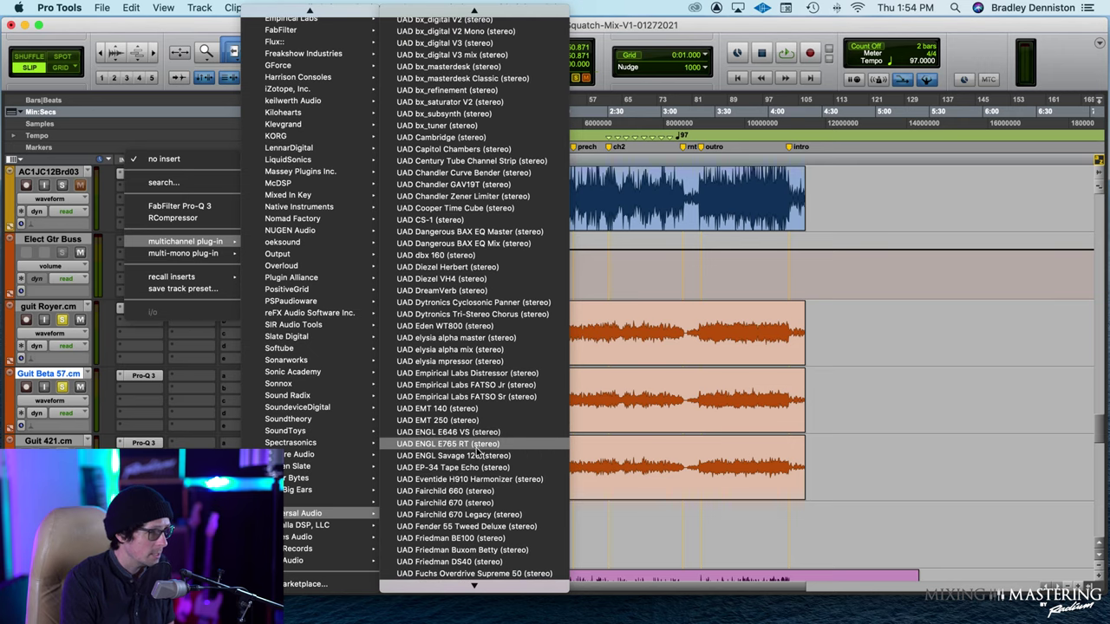
{"action": "key", "text": "Escape"}
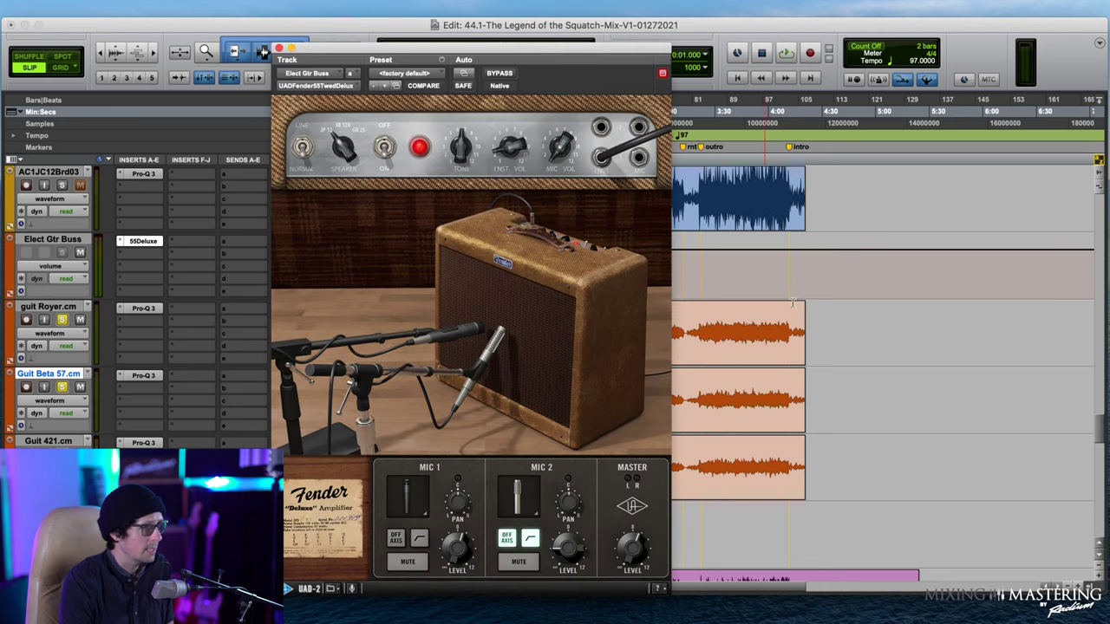
- Load the Humbucker Clean L Peez preset on the Fender '55 Deluxe amp
{"action": "left_click_drag", "start_coordinate": [589, 54], "coordinate": [700, 42]}
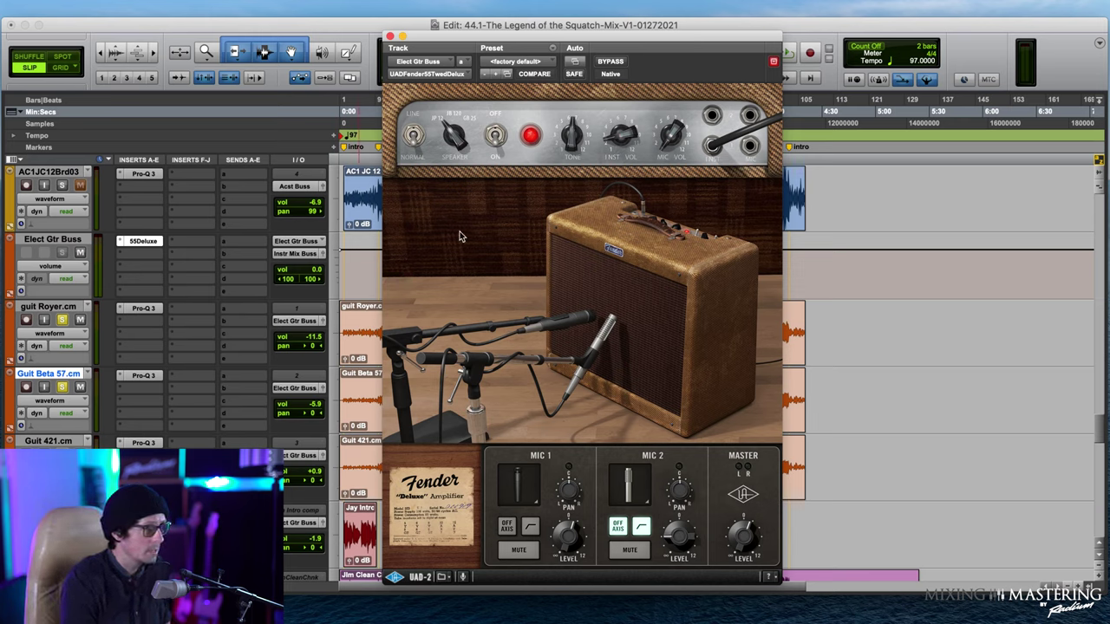
{"action": "left_click", "coordinate": [520, 62]}
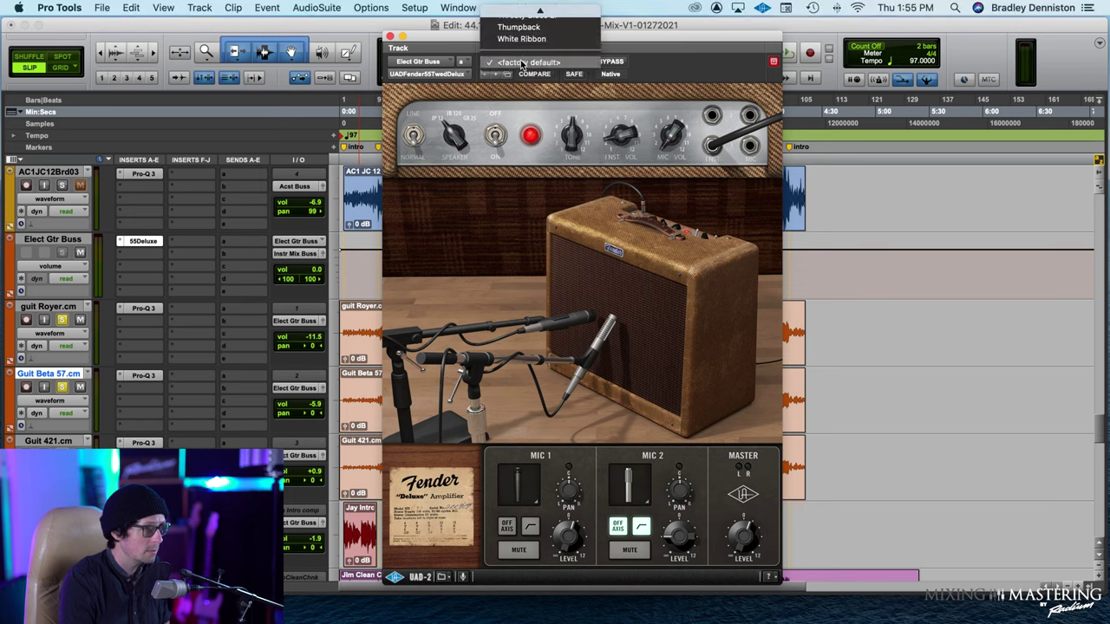
{"action": "scroll", "coordinate": [564, 39], "scroll_direction": "up", "scroll_amount": 5}
{"action": "scroll", "coordinate": [558, 44], "scroll_direction": "up", "scroll_amount": 4}
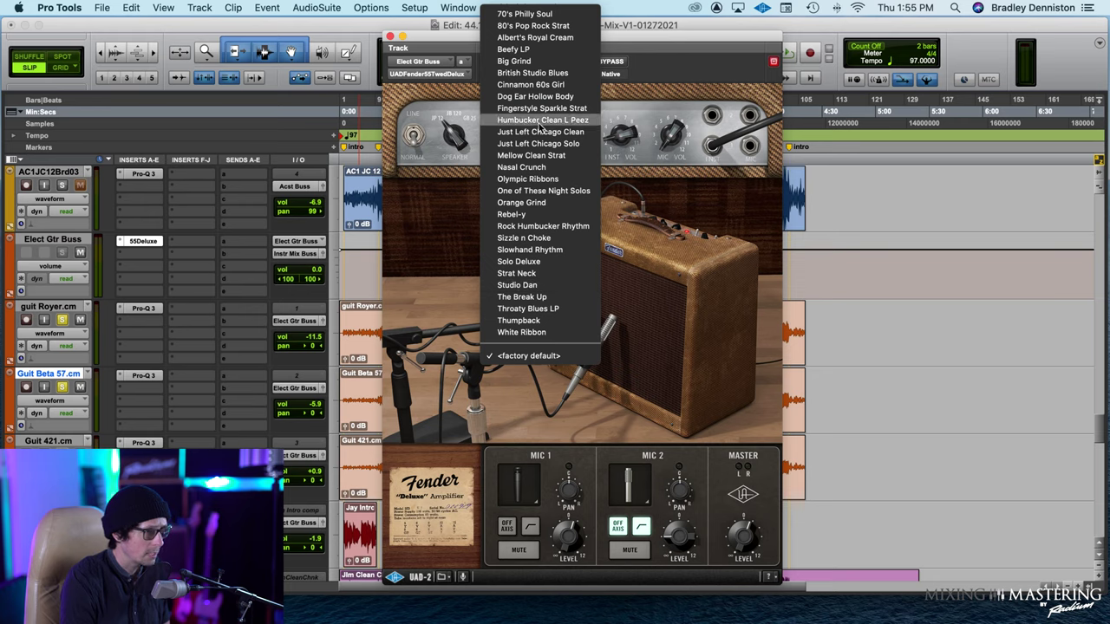
{"action": "left_click", "coordinate": [541, 123]}
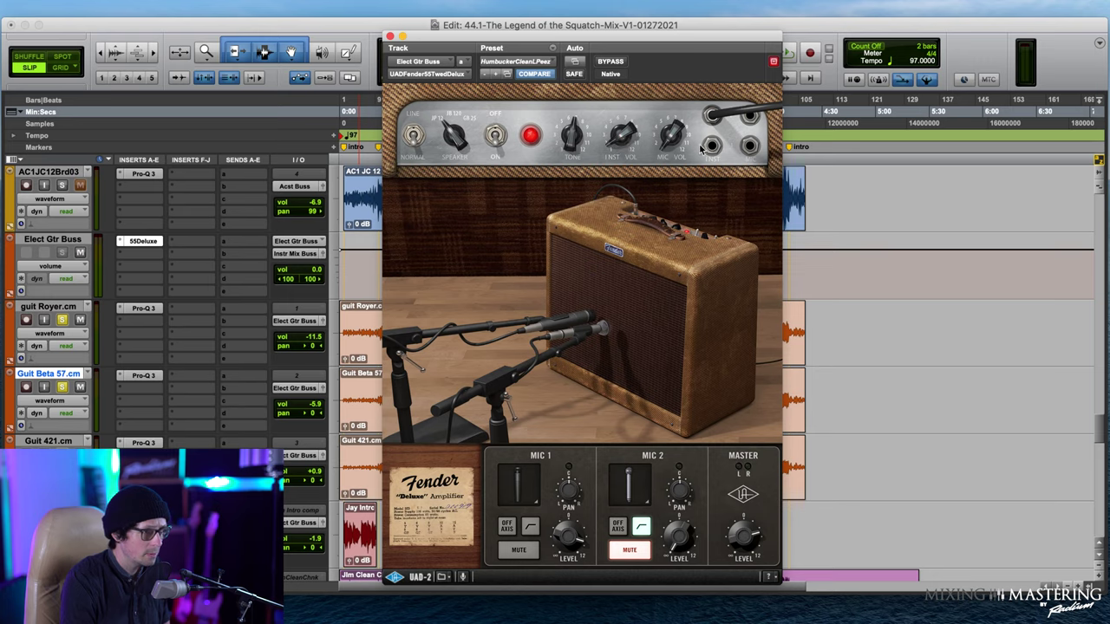
- Retune the amp's speaker choice, tone and mic volume knobs
{"action": "left_click_drag", "start_coordinate": [672, 147], "coordinate": [619, 144]}
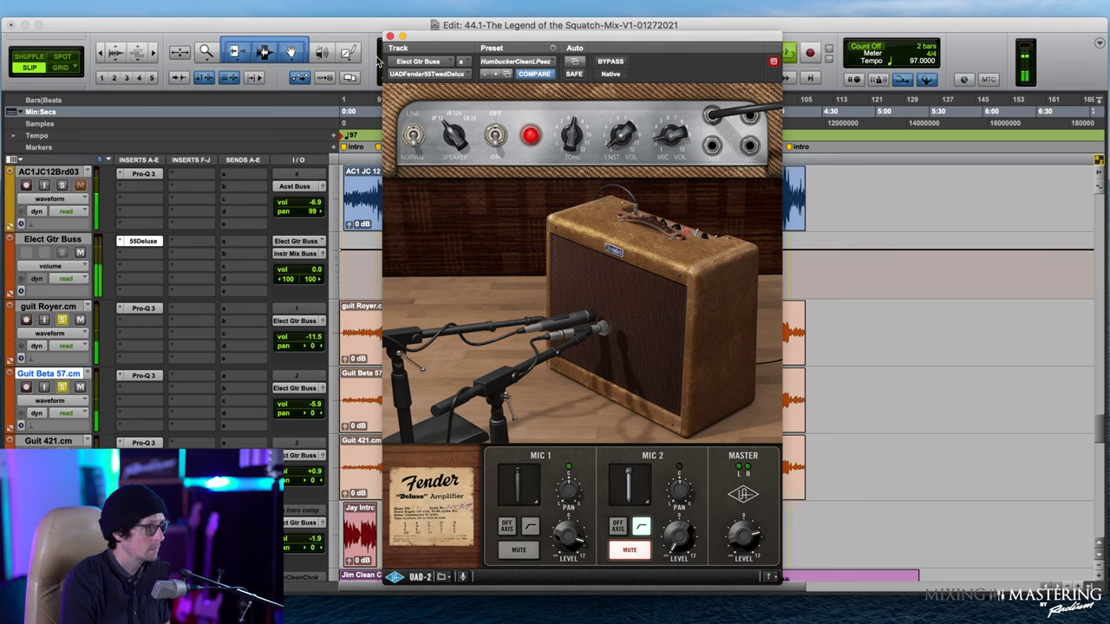
{"action": "left_click_drag", "start_coordinate": [521, 42], "coordinate": [394, 45]}
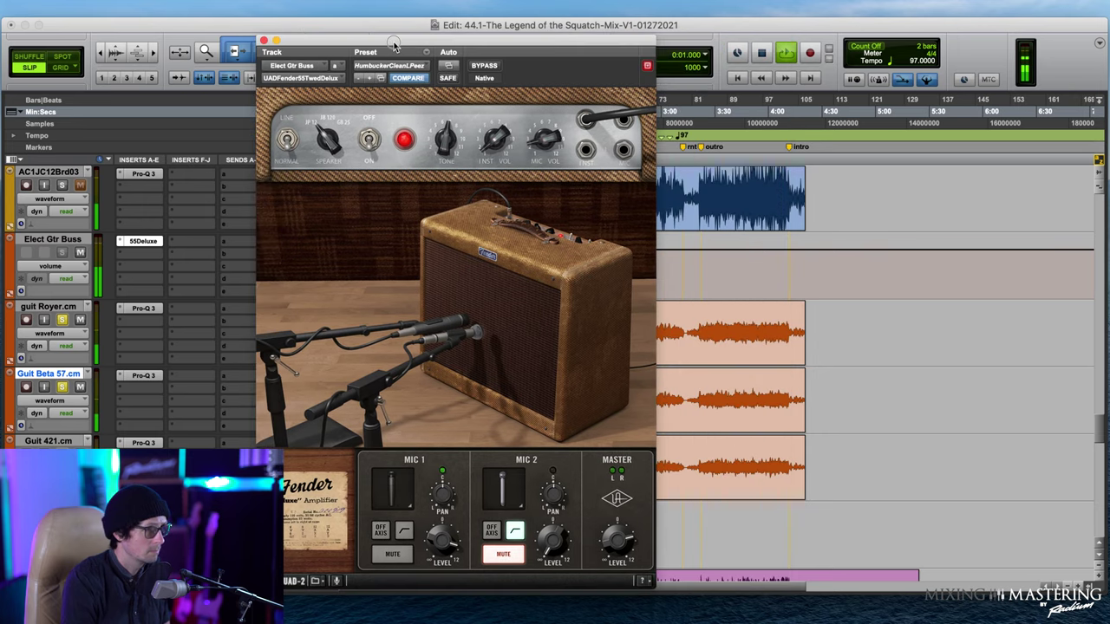
{"action": "left_click_drag", "start_coordinate": [442, 143], "coordinate": [437, 157]}
{"action": "left_click_drag", "start_coordinate": [325, 119], "coordinate": [329, 100]}
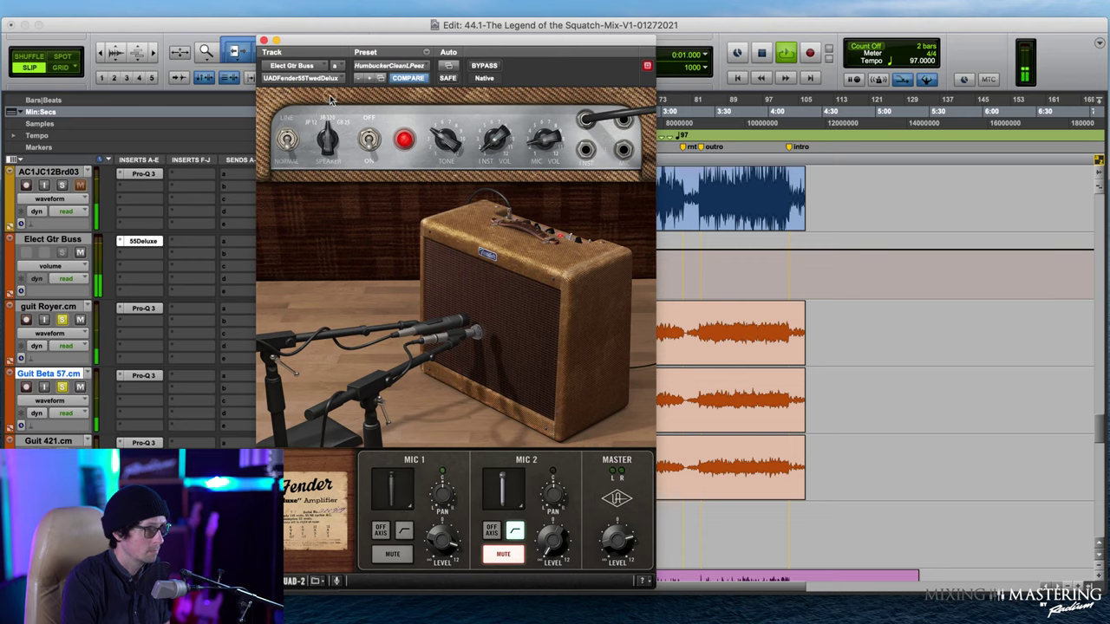
{"action": "left_click_drag", "start_coordinate": [329, 145], "coordinate": [339, 83]}
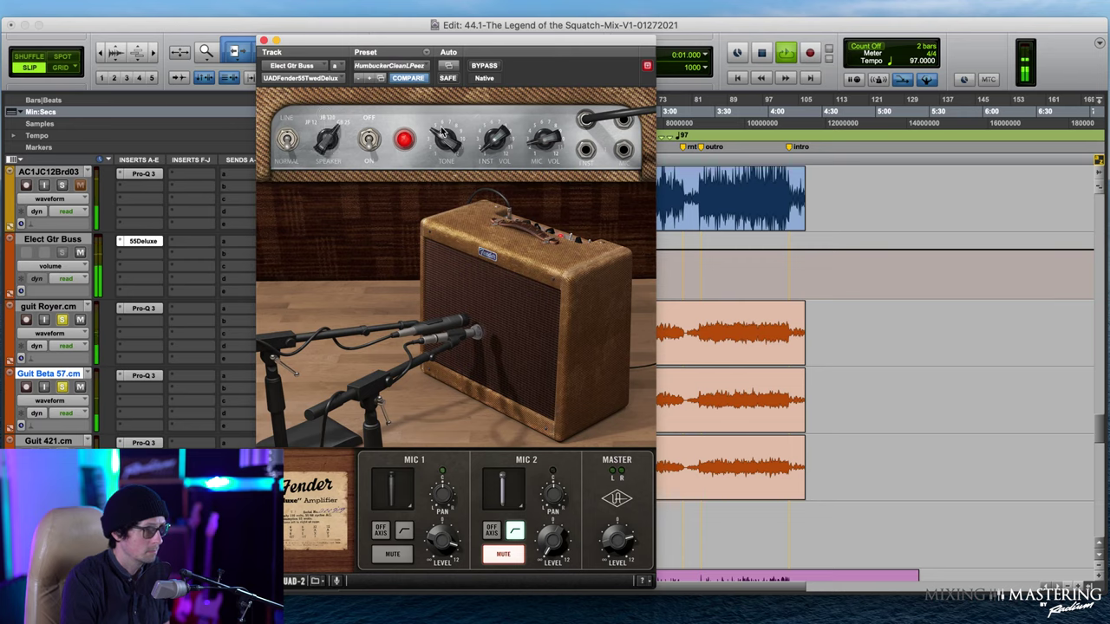
{"action": "left_click_drag", "start_coordinate": [445, 145], "coordinate": [449, 115]}
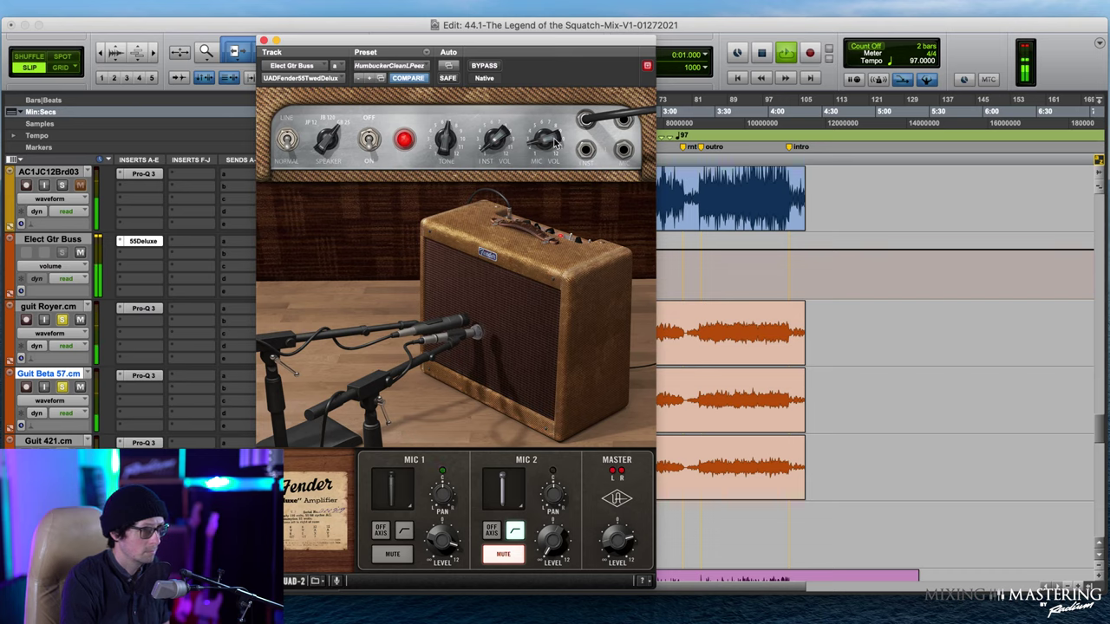
{"action": "left_click_drag", "start_coordinate": [535, 143], "coordinate": [535, 149]}
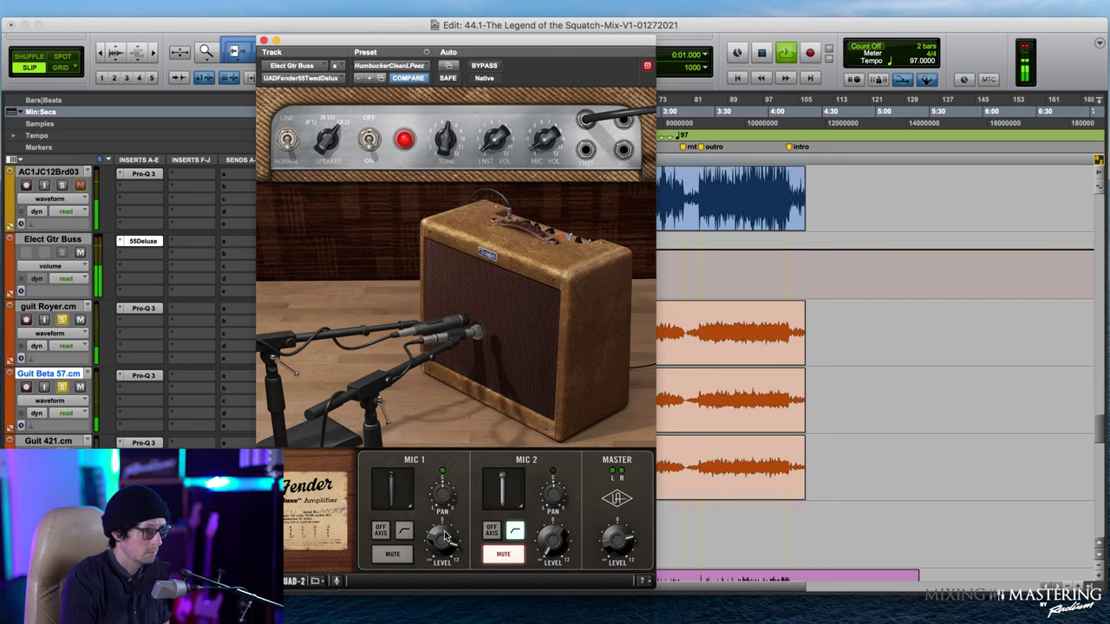
- Lower Mic 1, unmute Mic 2, trim instrument volume, and set both mics off-axis with filters on
{"action": "left_click_drag", "start_coordinate": [445, 538], "coordinate": [439, 548]}
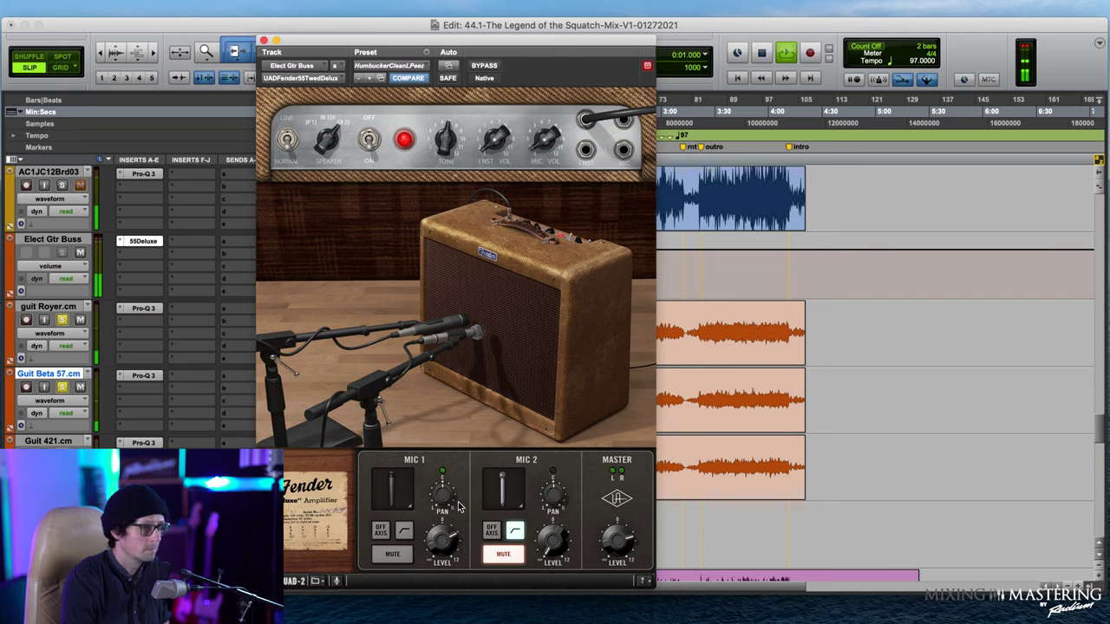
{"action": "left_click", "coordinate": [513, 562]}
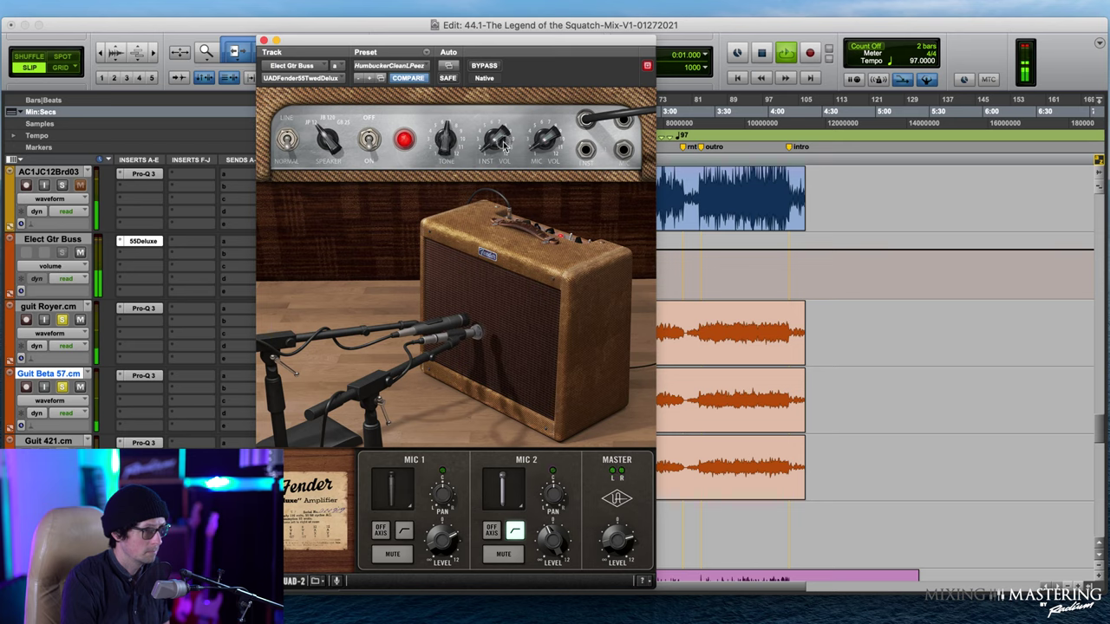
{"action": "left_click_drag", "start_coordinate": [505, 146], "coordinate": [498, 141]}
{"action": "left_click", "coordinate": [380, 530]}
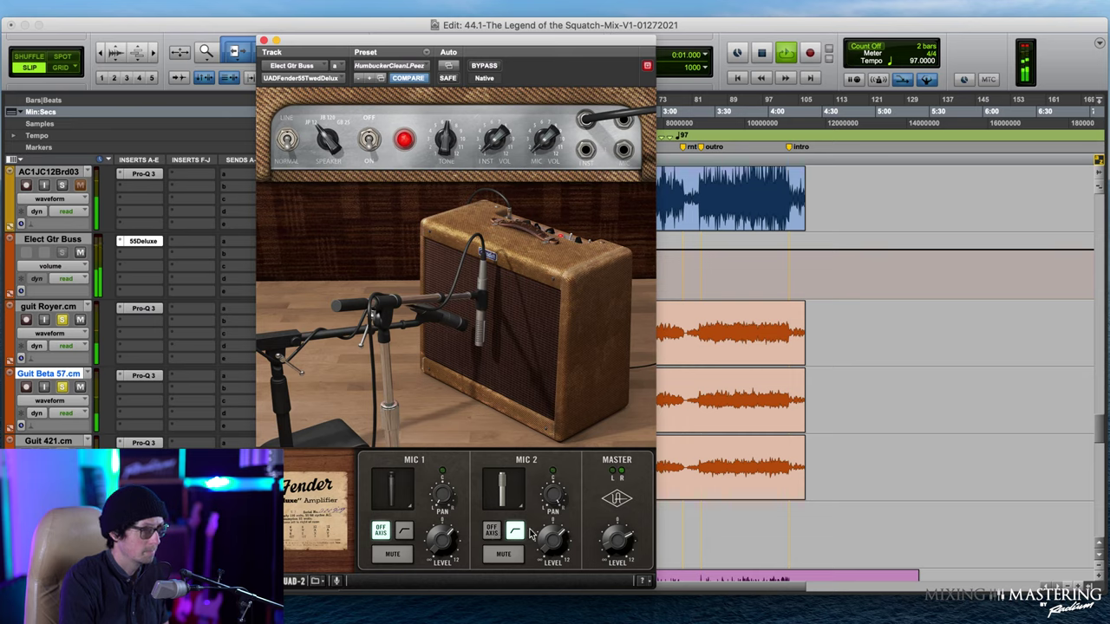
{"action": "left_click", "coordinate": [488, 531]}
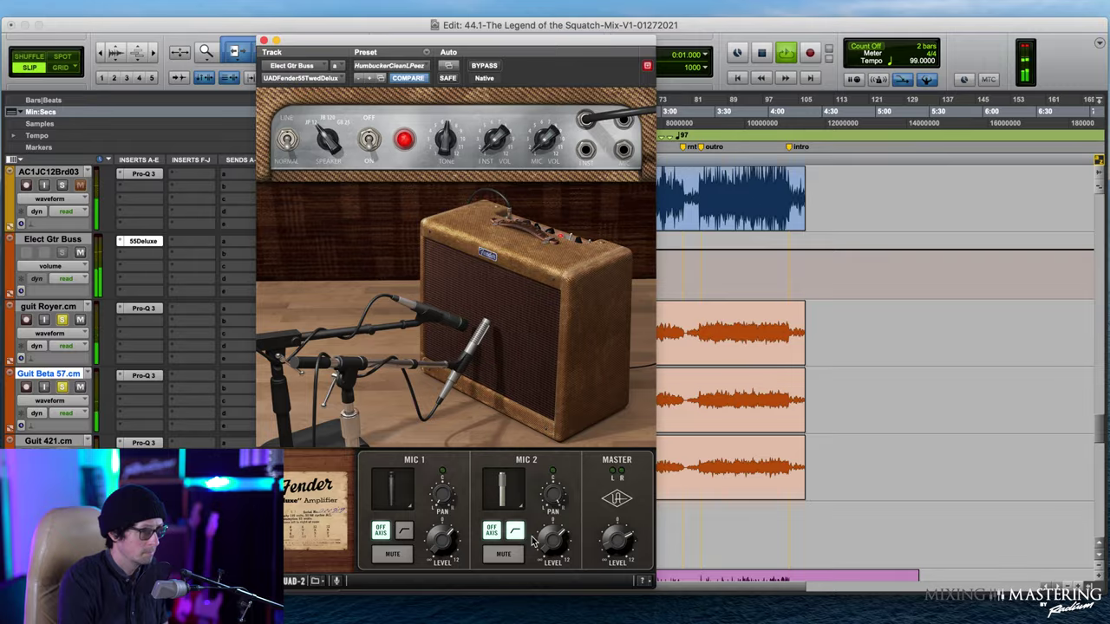
{"action": "left_click", "coordinate": [513, 536]}
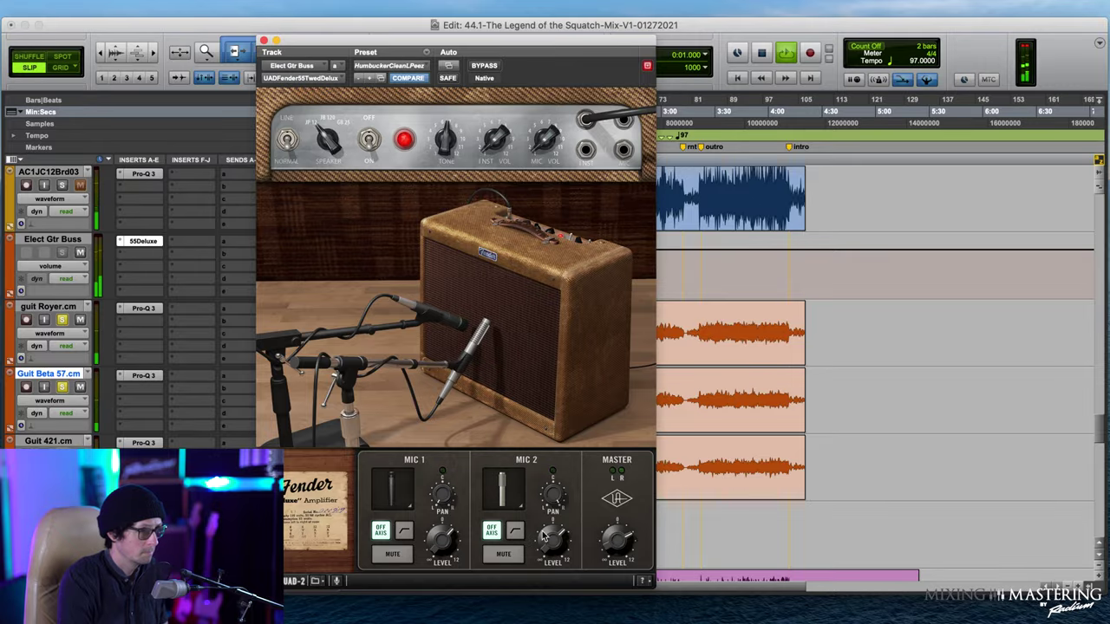
{"action": "left_click", "coordinate": [403, 531]}
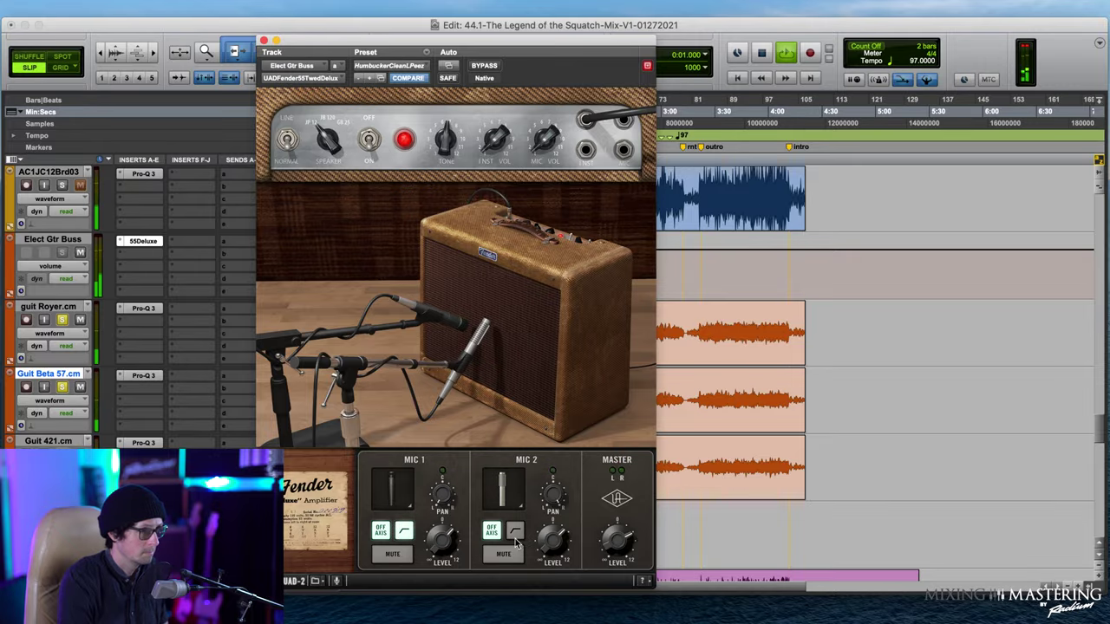
{"action": "left_click", "coordinate": [517, 532]}
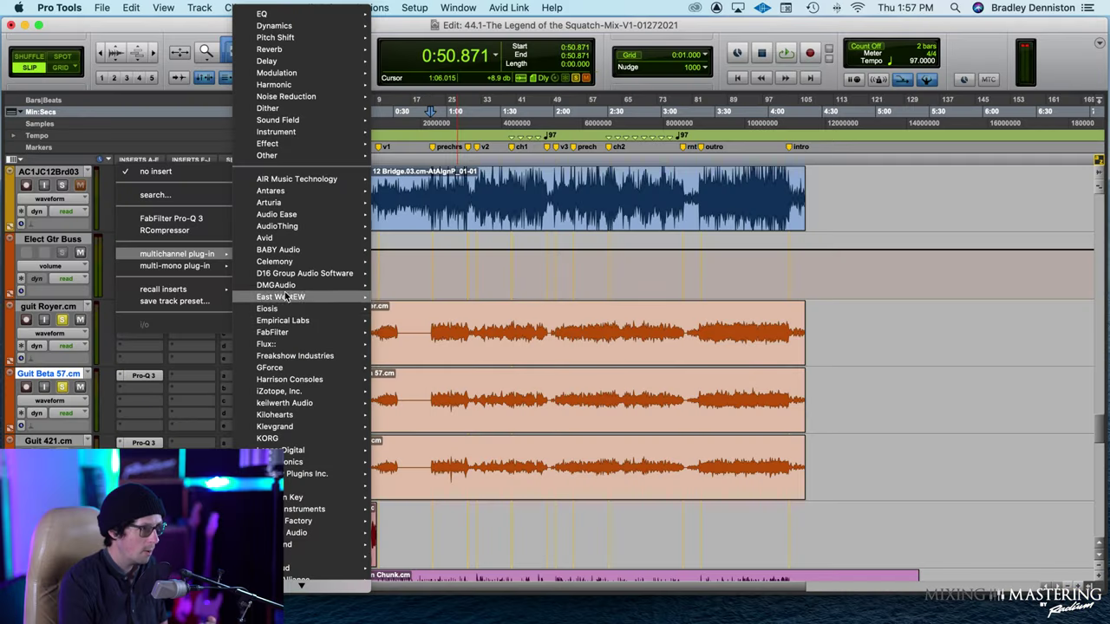
- Insert the UAD Neve 33609 C compressor on the Elect Gtr Buss after the amp
{"action": "scroll", "coordinate": [286, 347], "scroll_direction": "down", "scroll_amount": 10}
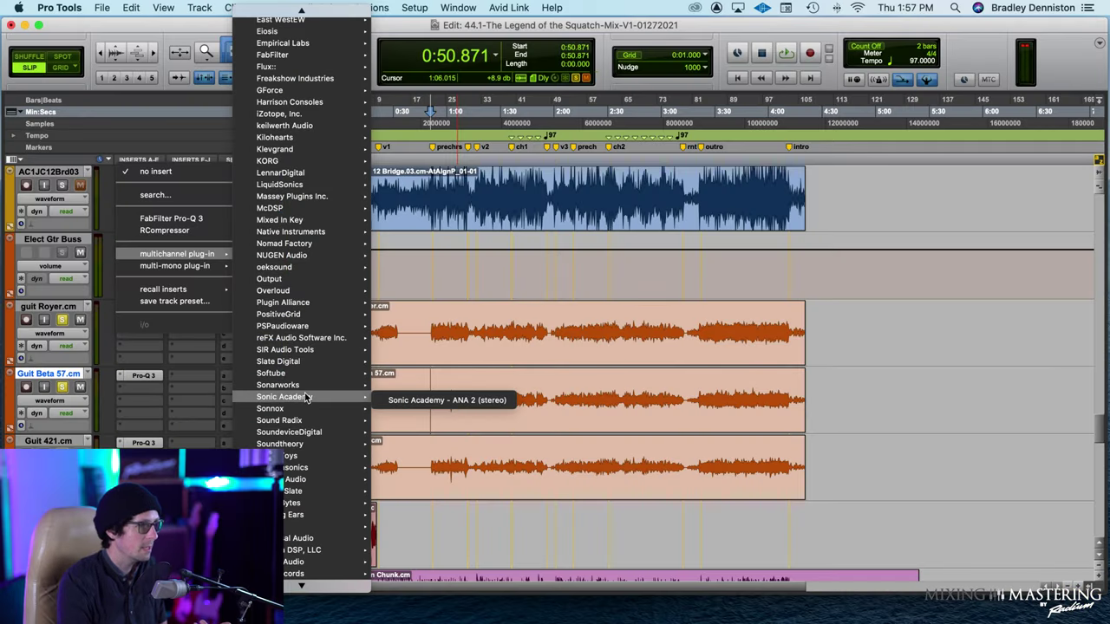
{"action": "scroll", "coordinate": [305, 396], "scroll_direction": "down", "scroll_amount": 2}
{"action": "mouse_move", "coordinate": [293, 517]}
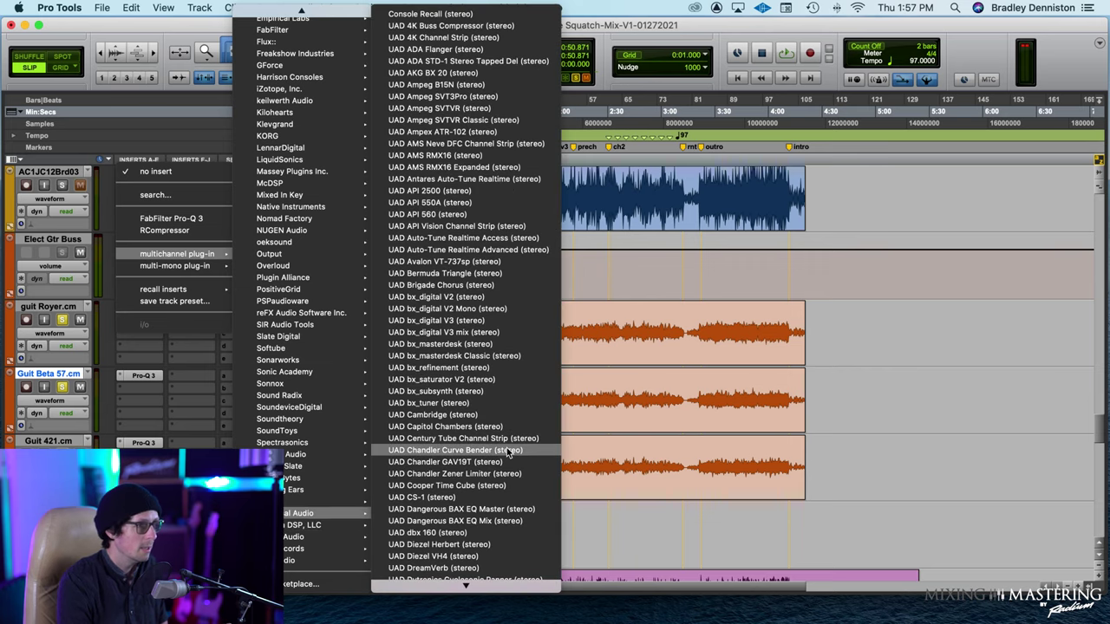
{"action": "scroll", "coordinate": [507, 443], "scroll_direction": "down", "scroll_amount": 15}
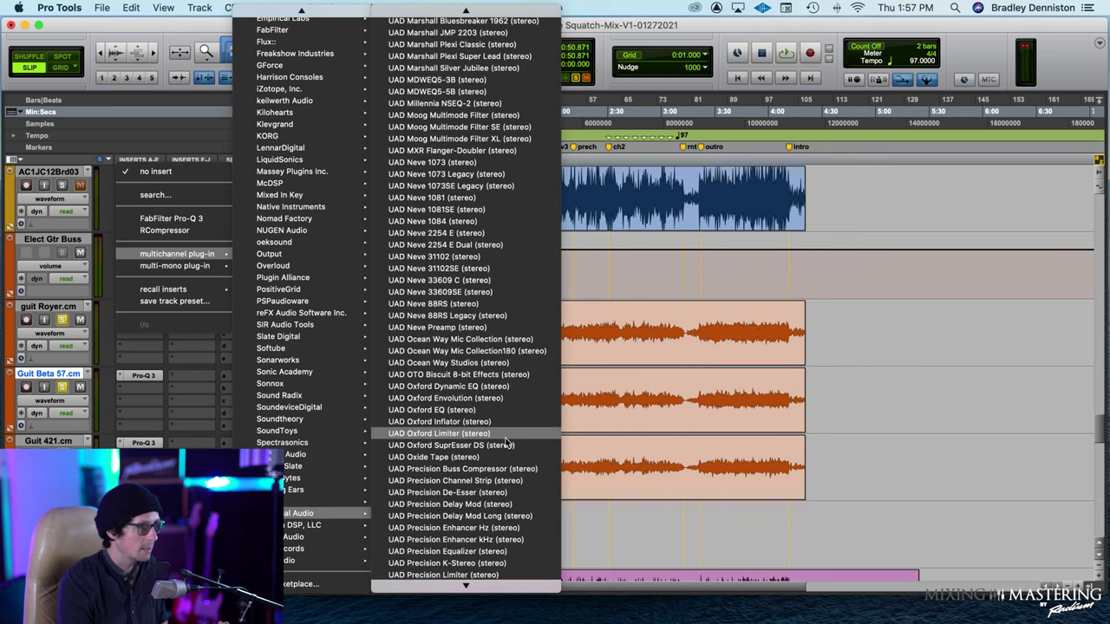
{"action": "left_click", "coordinate": [474, 281]}
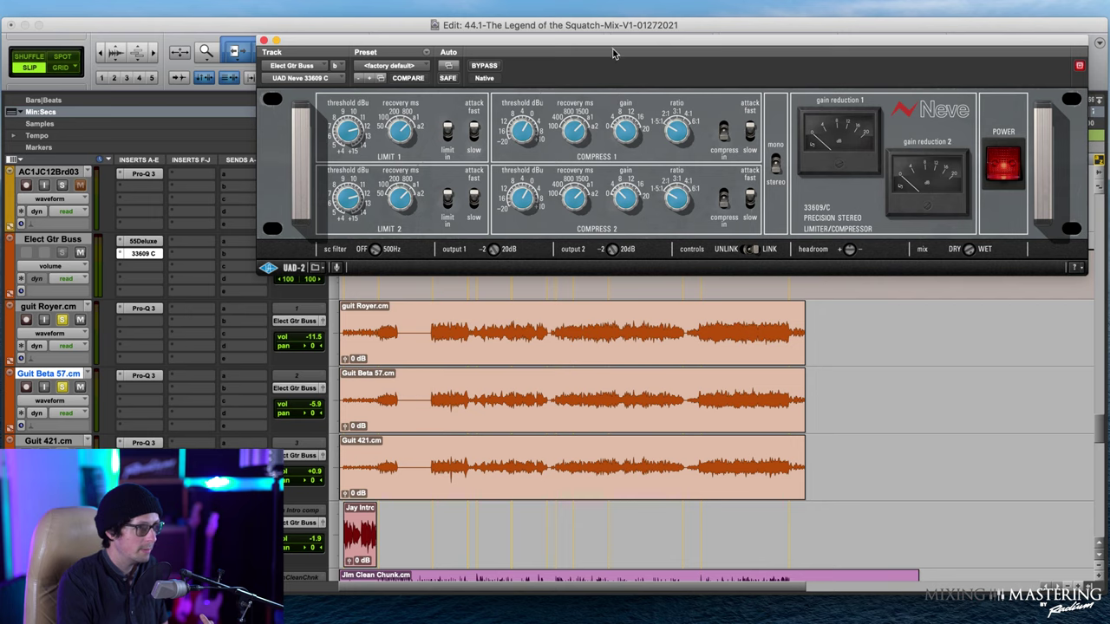
{"action": "left_click_drag", "start_coordinate": [611, 50], "coordinate": [419, 287]}
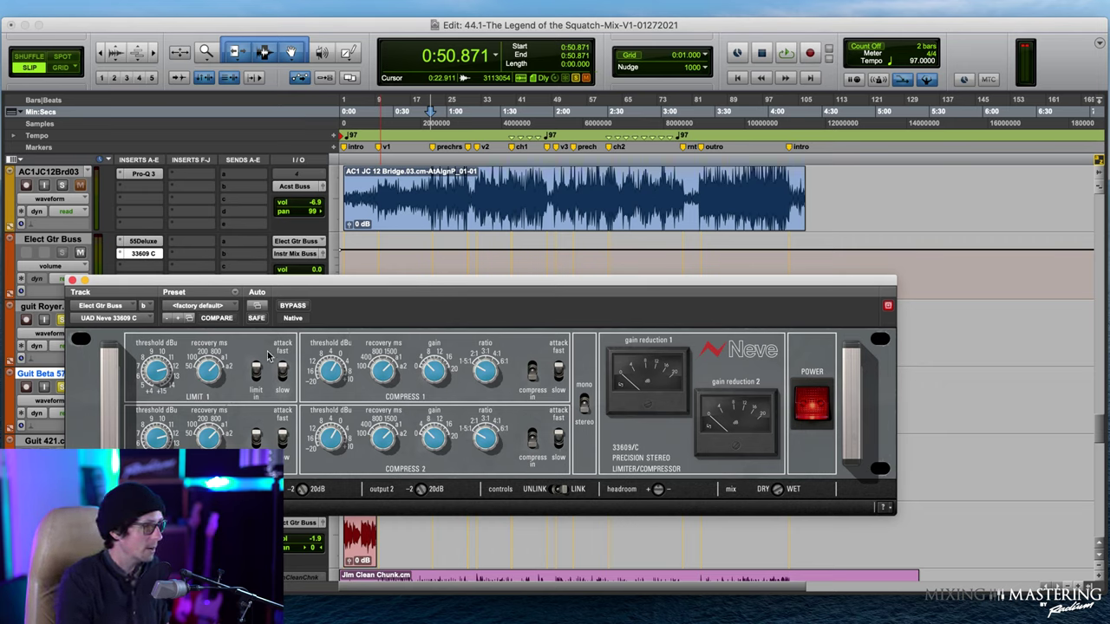
- Load the Clean Elec Guitar Polish preset on the Neve 33609 C
{"action": "left_click", "coordinate": [191, 312]}
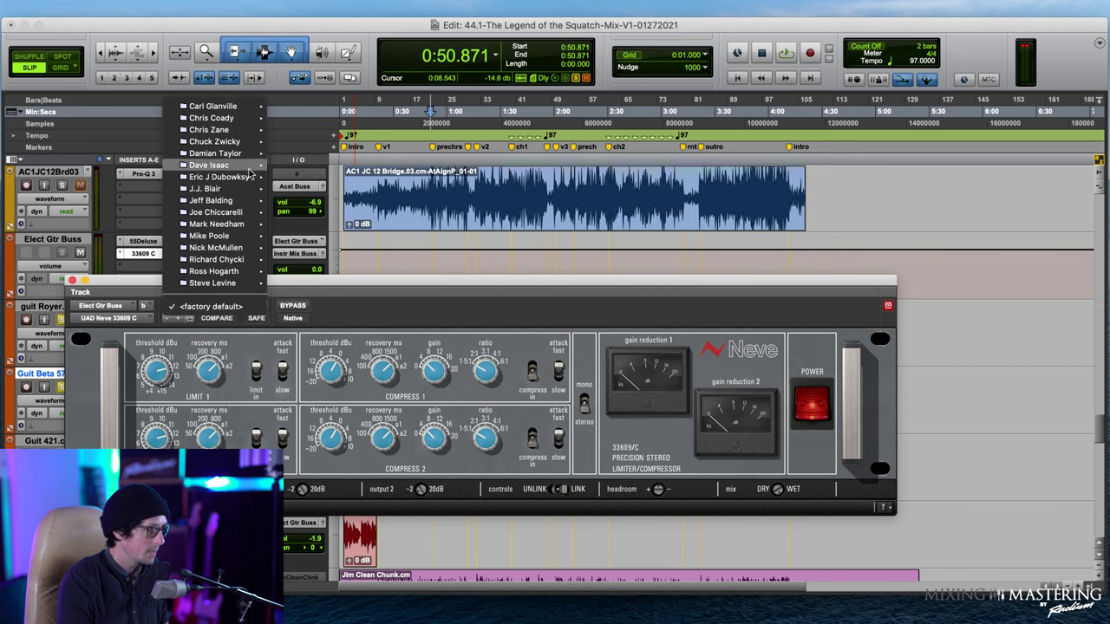
{"action": "mouse_move", "coordinate": [235, 220]}
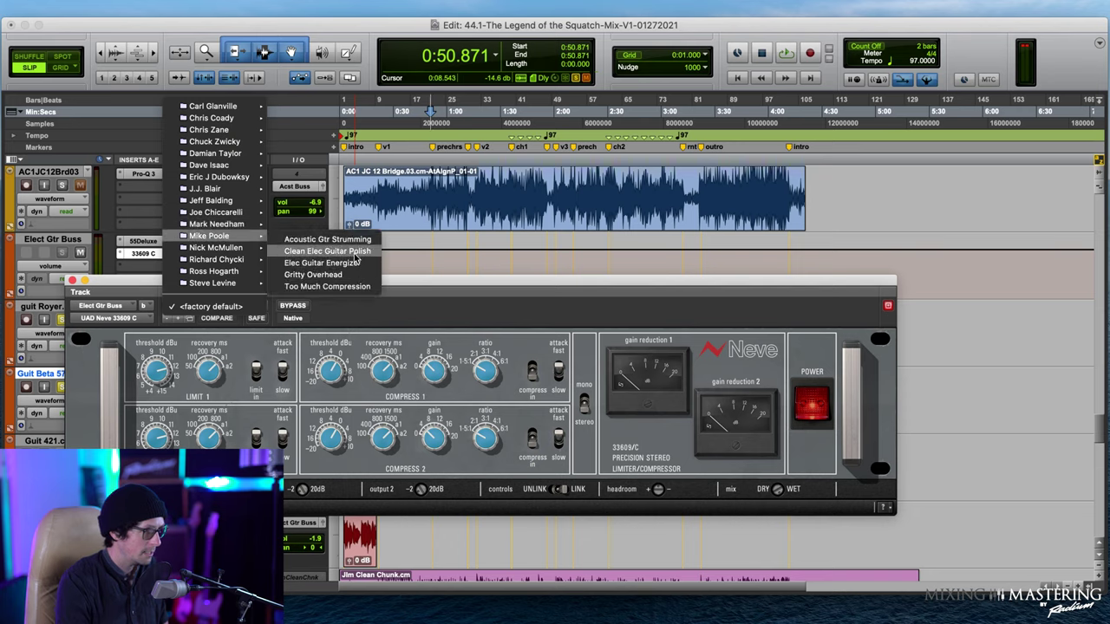
{"action": "left_click", "coordinate": [354, 252]}
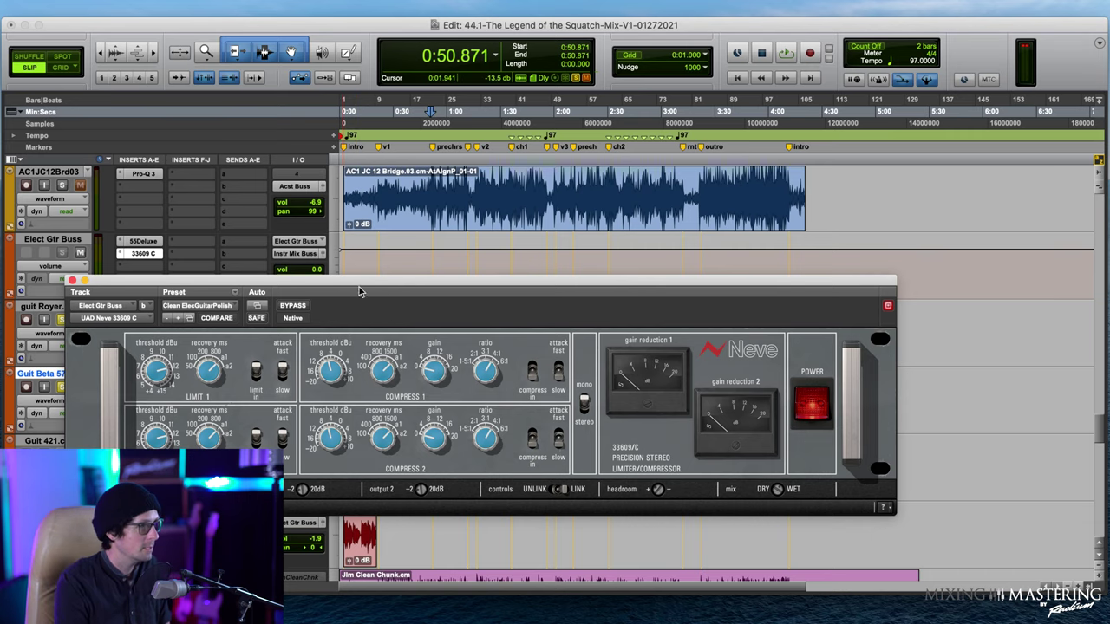
- During playback, lower the Neve's Compress 1 threshold, set attack to slow and adjust the ratio
{"action": "left_click_drag", "start_coordinate": [385, 285], "coordinate": [413, 120]}
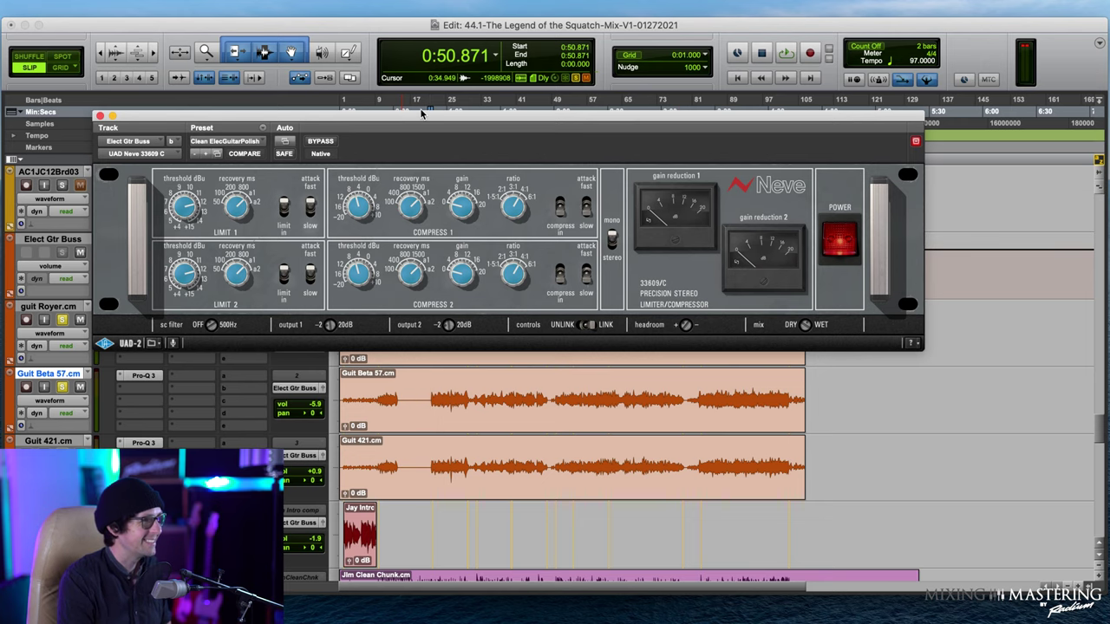
{"action": "left_click_drag", "start_coordinate": [422, 116], "coordinate": [477, 225]}
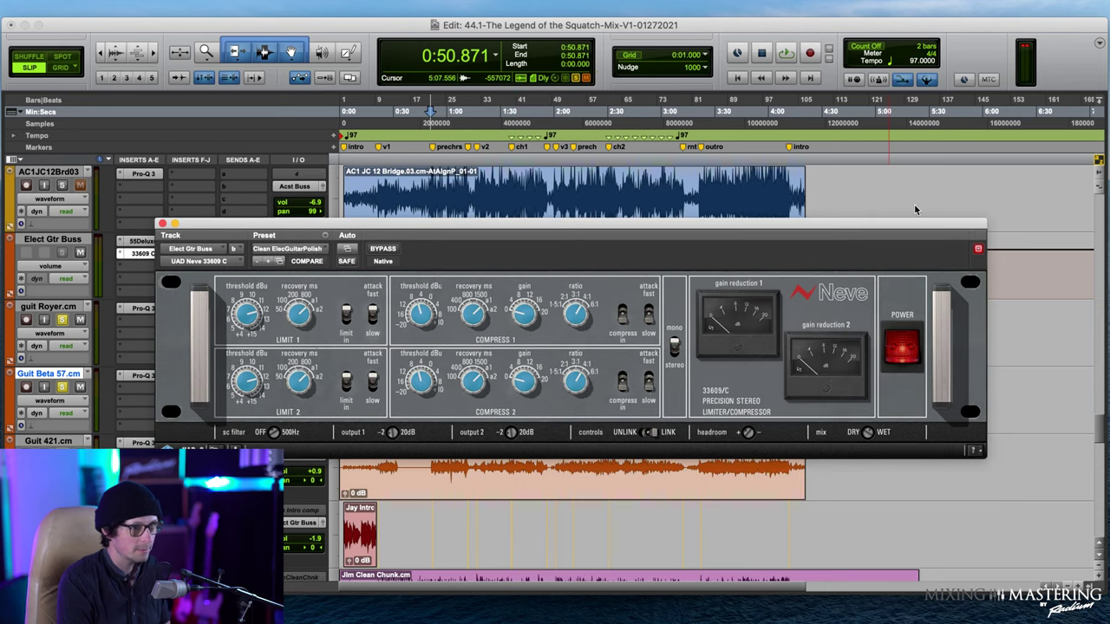
{"action": "key", "text": "space"}
{"action": "left_click_drag", "start_coordinate": [491, 230], "coordinate": [479, 205]}
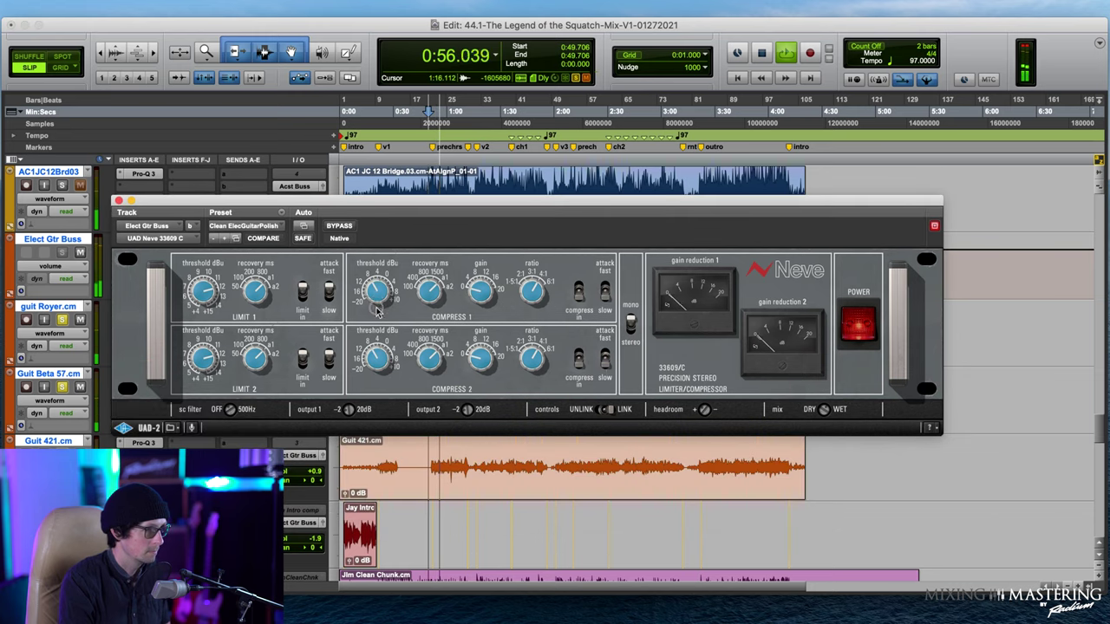
{"action": "left_click_drag", "start_coordinate": [377, 298], "coordinate": [375, 321]}
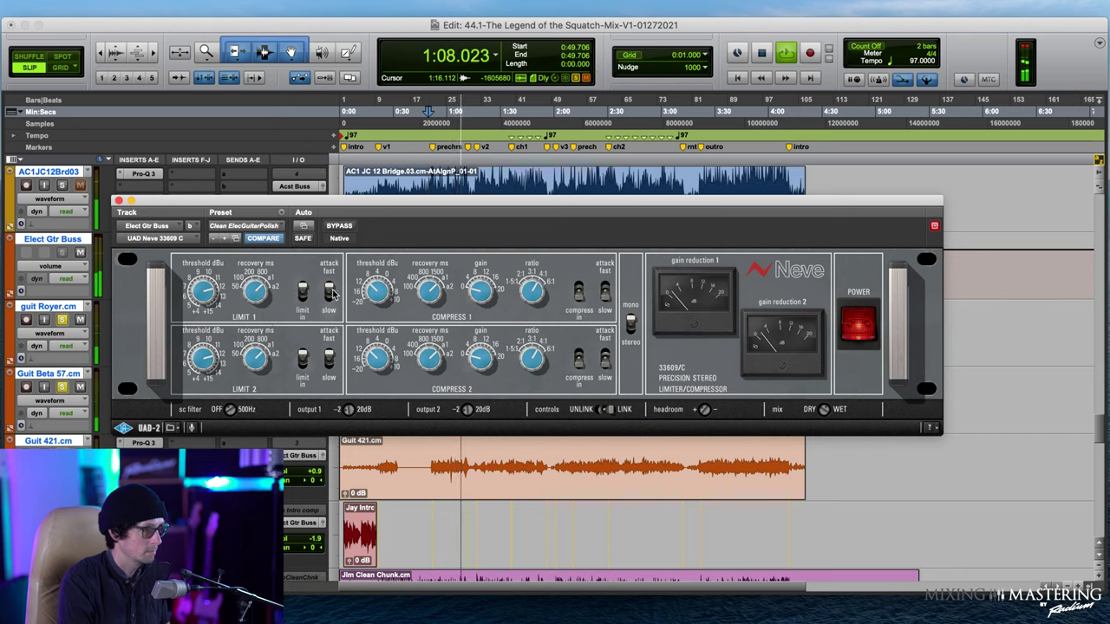
{"action": "left_click", "coordinate": [606, 300]}
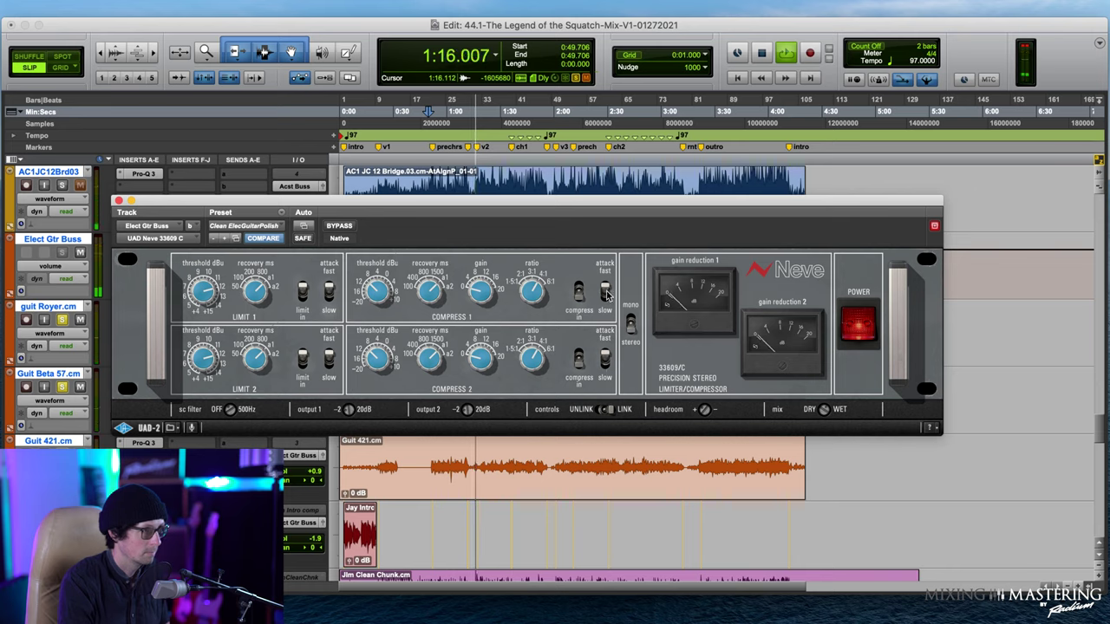
{"action": "key", "text": "space"}
{"action": "key", "text": "space"}
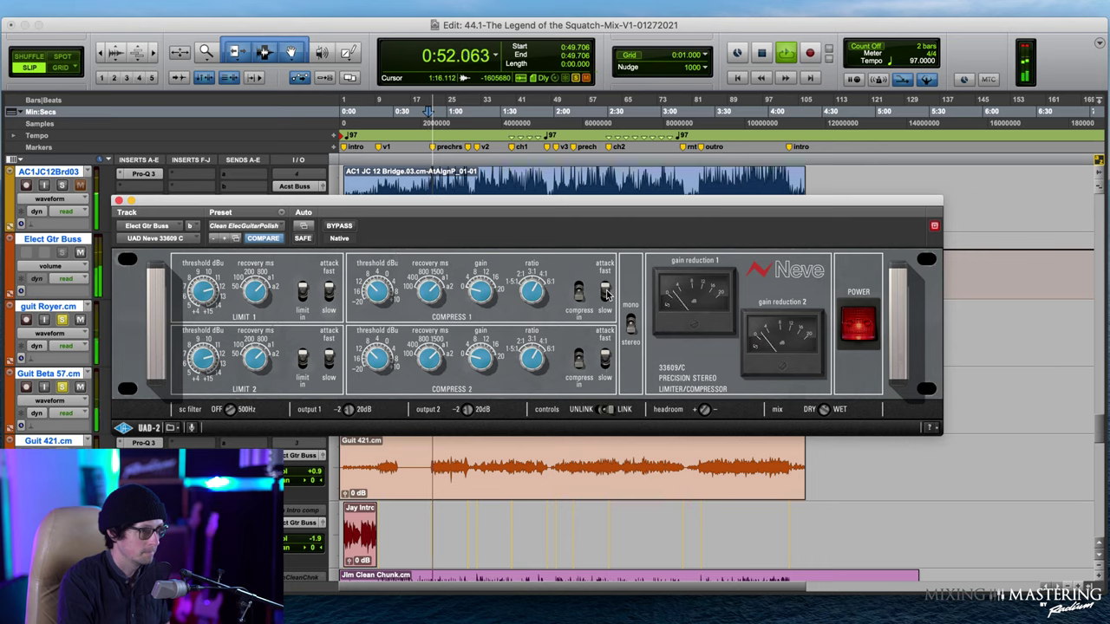
{"action": "left_click_drag", "start_coordinate": [607, 293], "coordinate": [609, 270]}
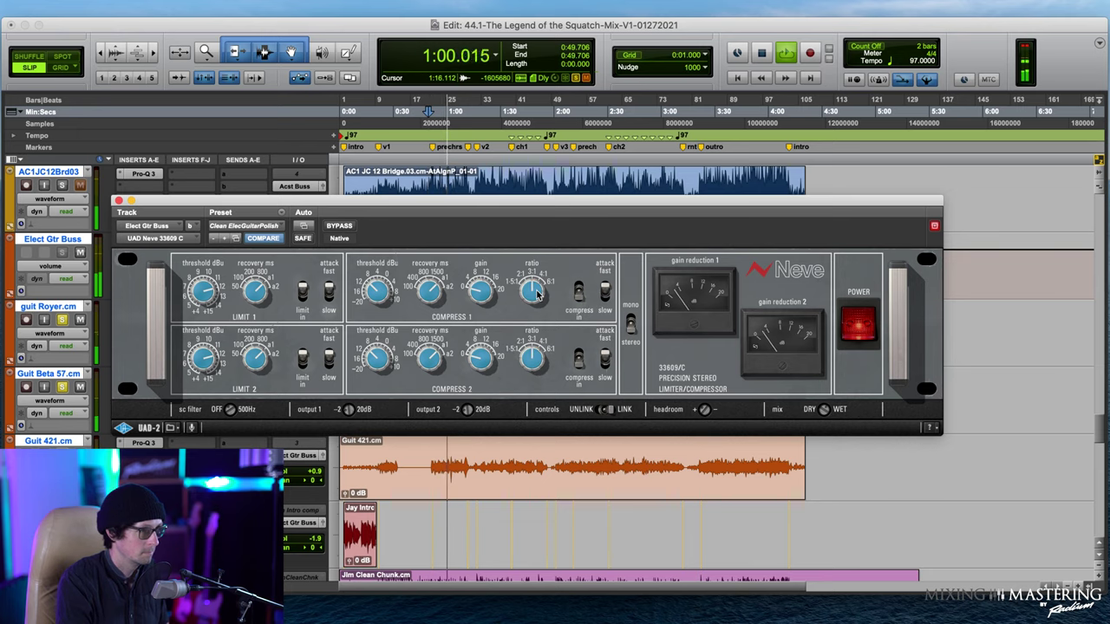
{"action": "mouse_move", "coordinate": [537, 295]}
{"action": "left_mouse_down"}
{"action": "mouse_move", "coordinate": [526, 314]}
{"action": "mouse_move", "coordinate": [531, 293]}
{"action": "left_mouse_up"}
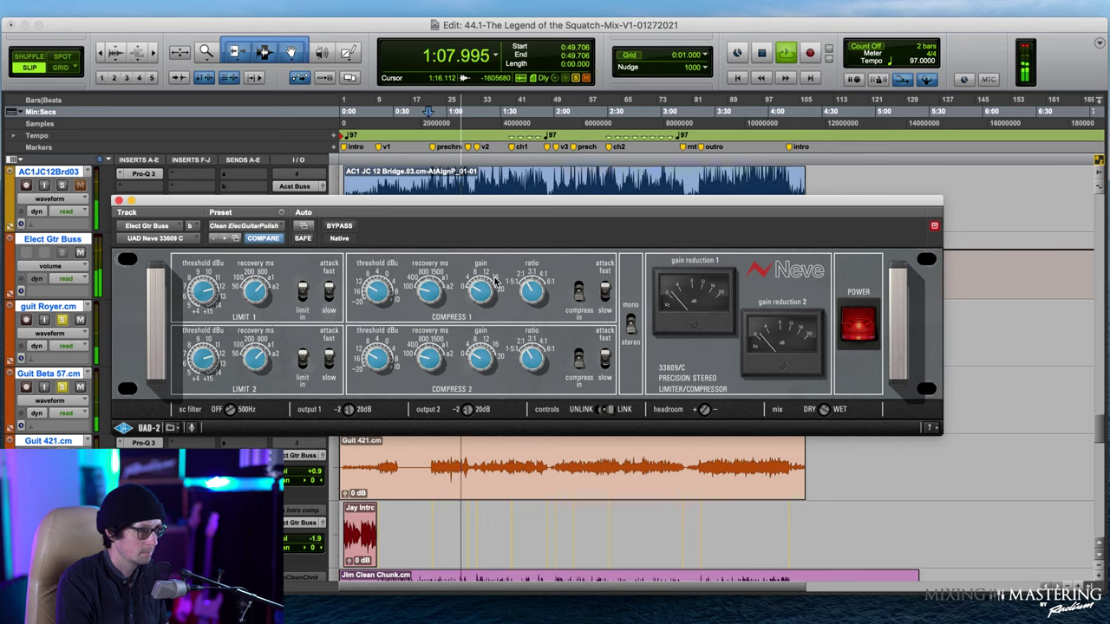
- A/B the Neve compressor with bypass, stop playback and close its window
{"action": "left_click", "coordinate": [338, 227]}
{"action": "left_click", "coordinate": [337, 226]}
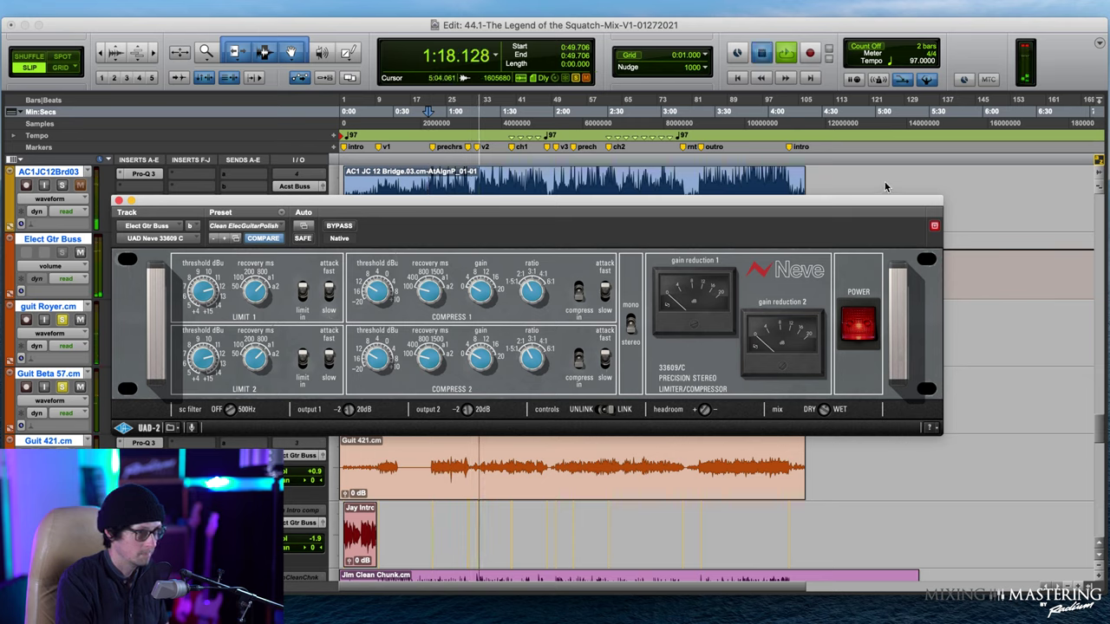
{"action": "key", "text": "space"}
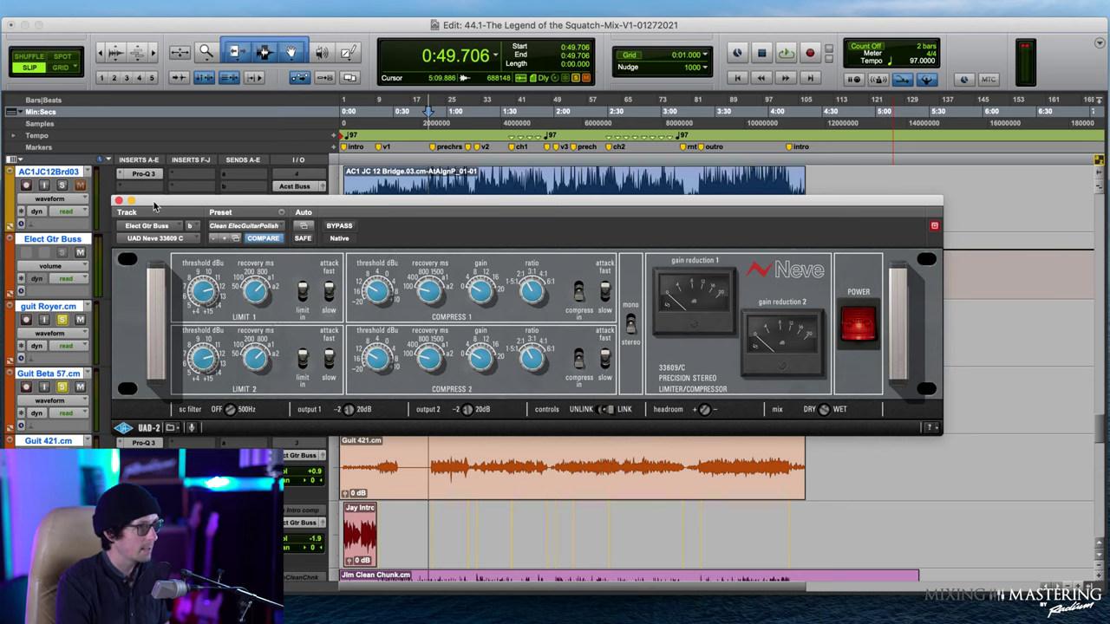
{"action": "left_click", "coordinate": [119, 201]}
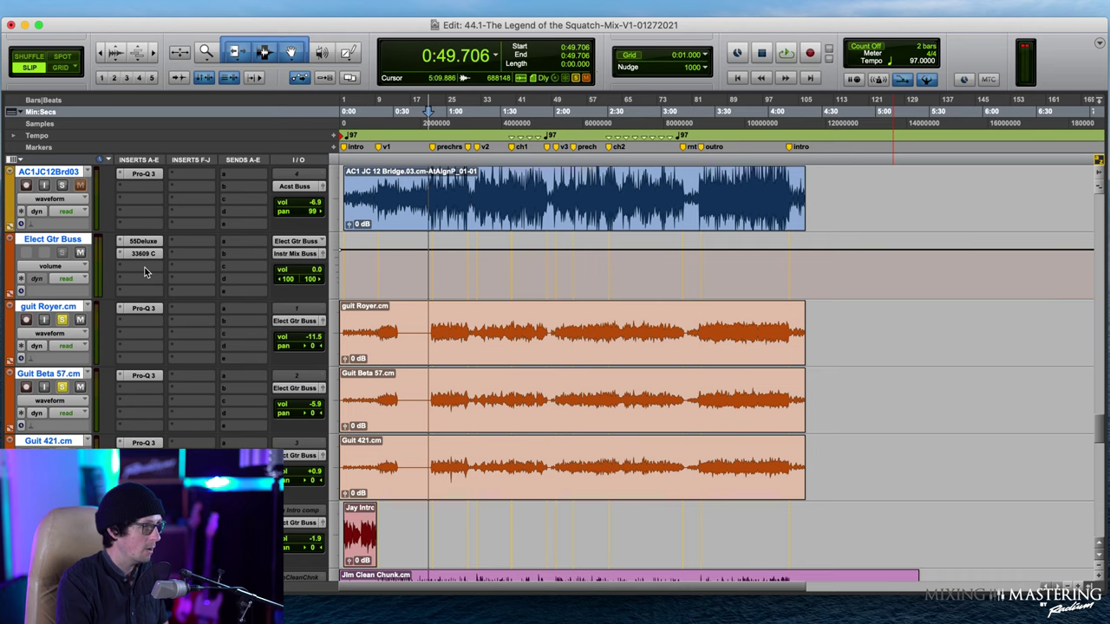
- Insert the Empirical Labs Arousor (stereo) compressor on the Elect Gtr Buss after the Neve
{"action": "left_click", "coordinate": [145, 272]}
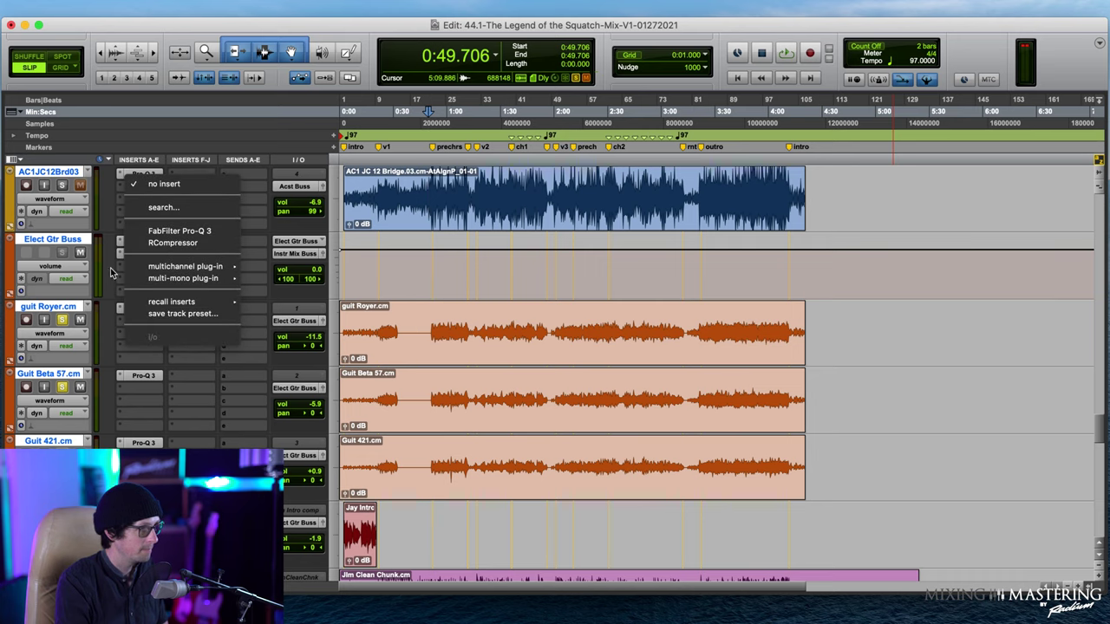
{"action": "mouse_move", "coordinate": [165, 267]}
{"action": "mouse_move", "coordinate": [330, 334]}
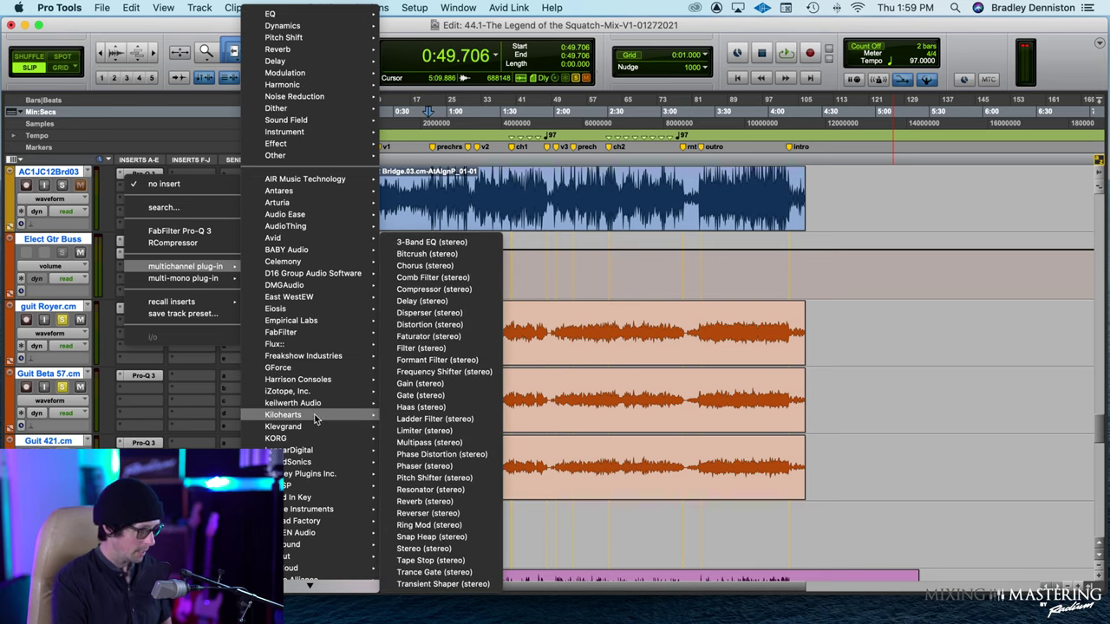
{"action": "scroll", "coordinate": [317, 455], "scroll_direction": "down", "scroll_amount": 3}
{"action": "scroll", "coordinate": [318, 455], "scroll_direction": "down", "scroll_amount": 1}
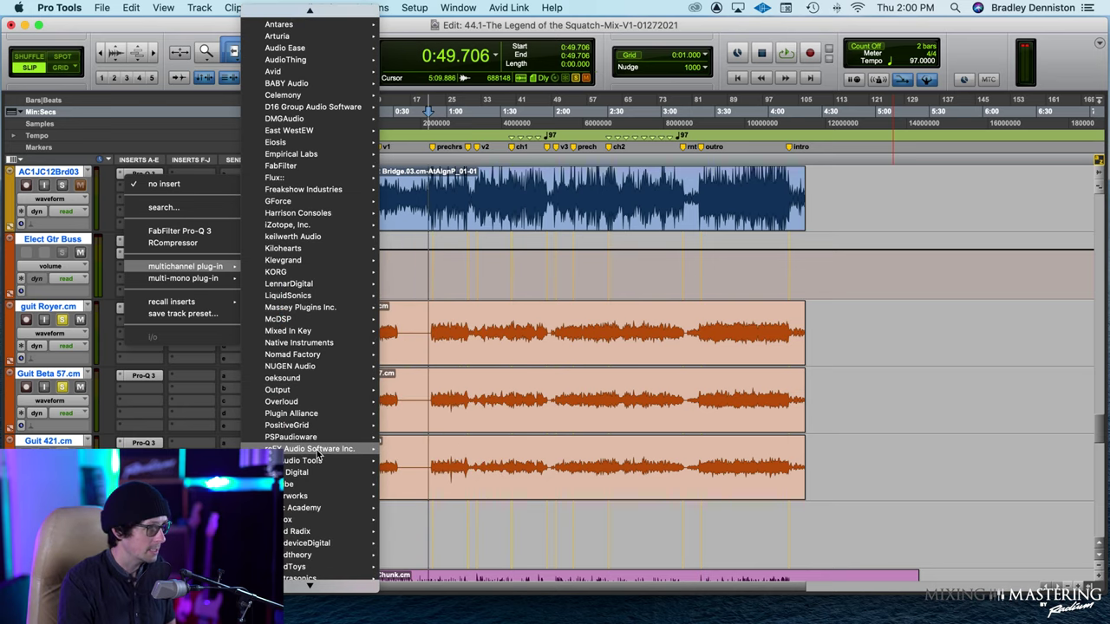
{"action": "scroll", "coordinate": [318, 455], "scroll_direction": "up", "scroll_amount": 2}
{"action": "mouse_move", "coordinate": [318, 453]}
{"action": "mouse_move", "coordinate": [326, 265]}
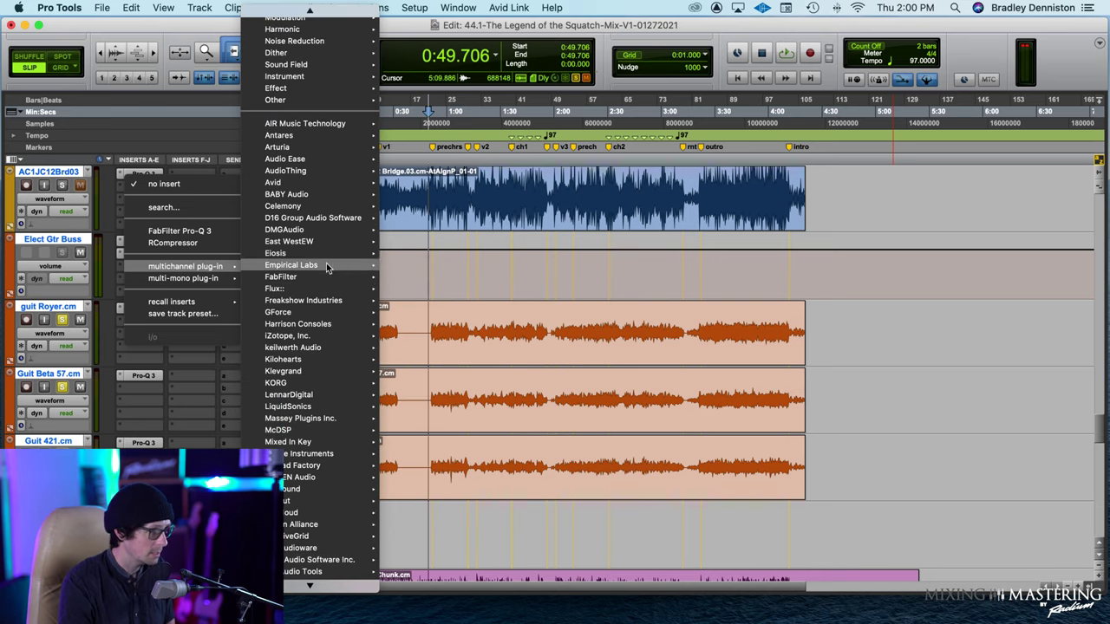
{"action": "left_click", "coordinate": [424, 268]}
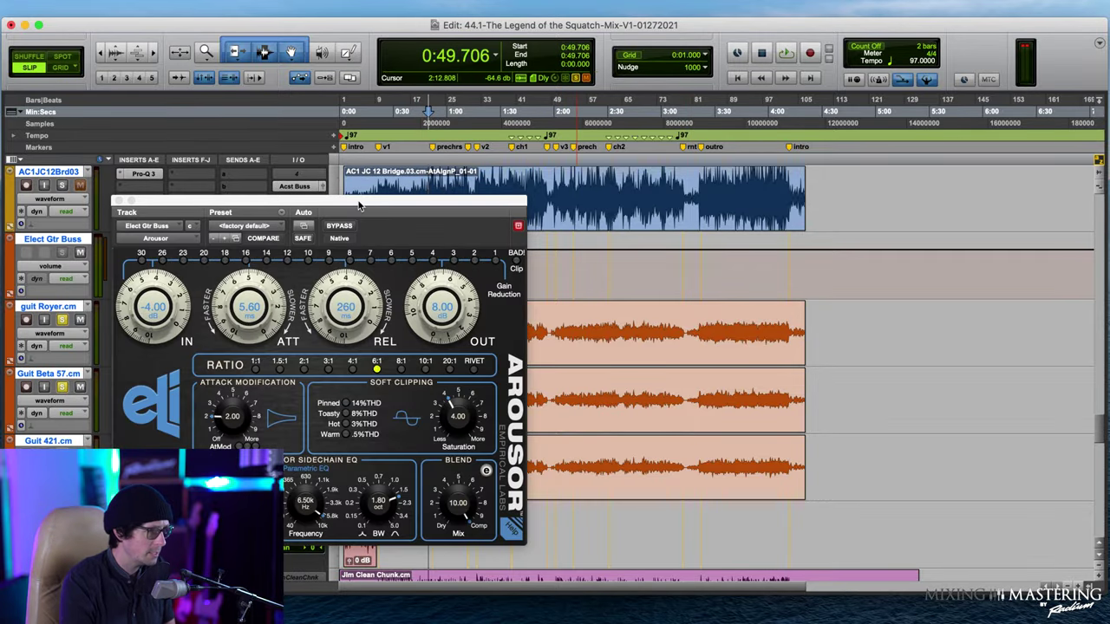
- Set the Arousor ratio to 3:1 and raise the detector high-pass cutoff toward 92 Hz
{"action": "left_click_drag", "start_coordinate": [362, 202], "coordinate": [583, 204]}
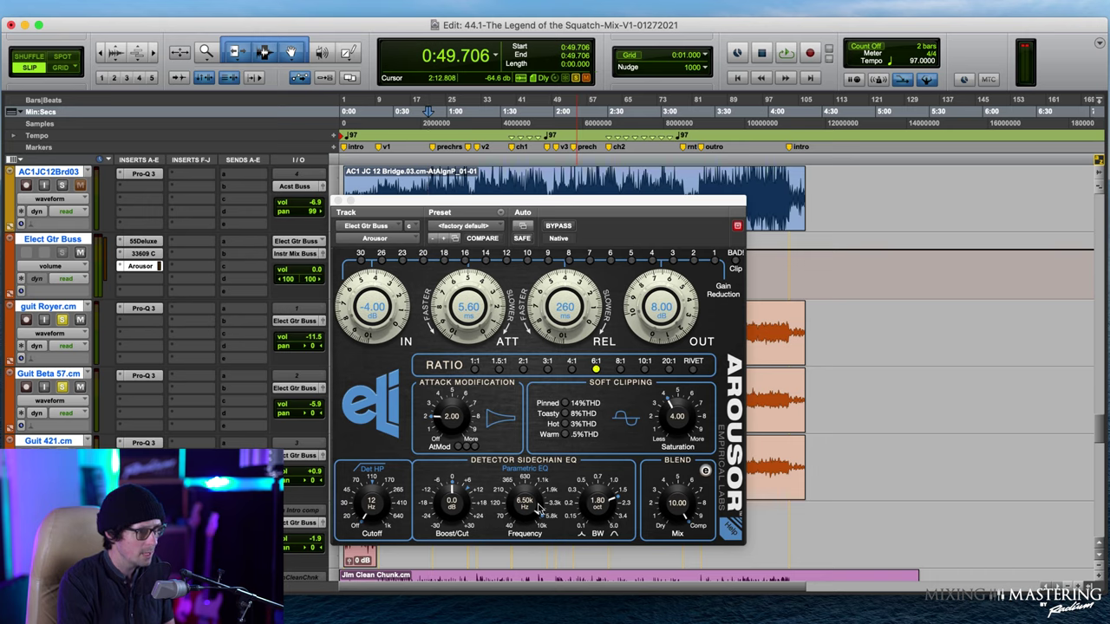
{"action": "left_click_drag", "start_coordinate": [538, 505], "coordinate": [521, 539]}
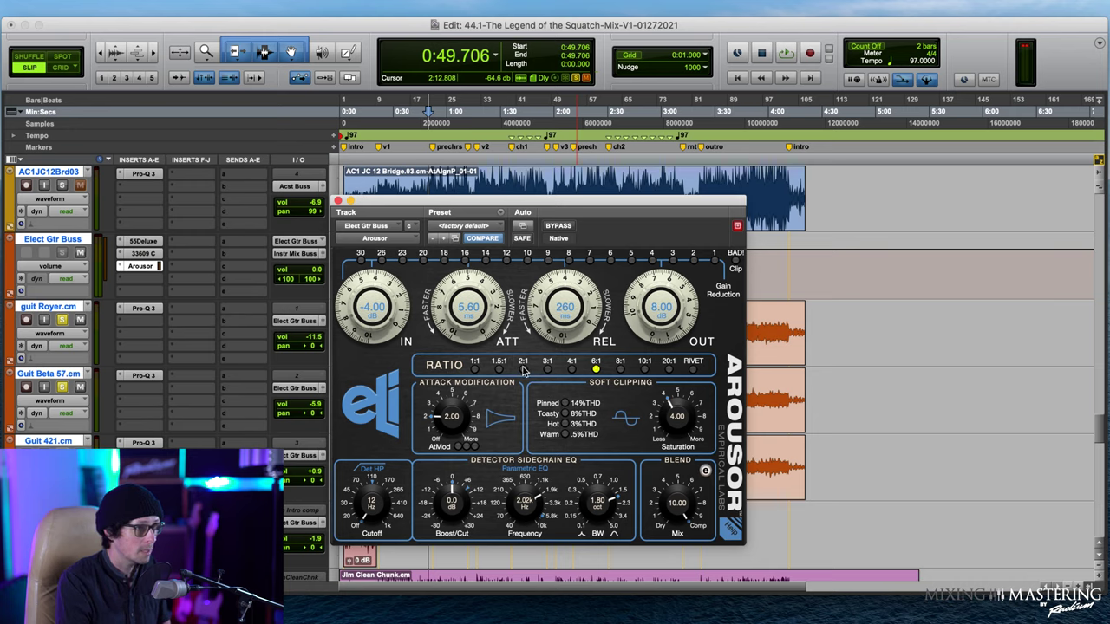
{"action": "left_click", "coordinate": [547, 370]}
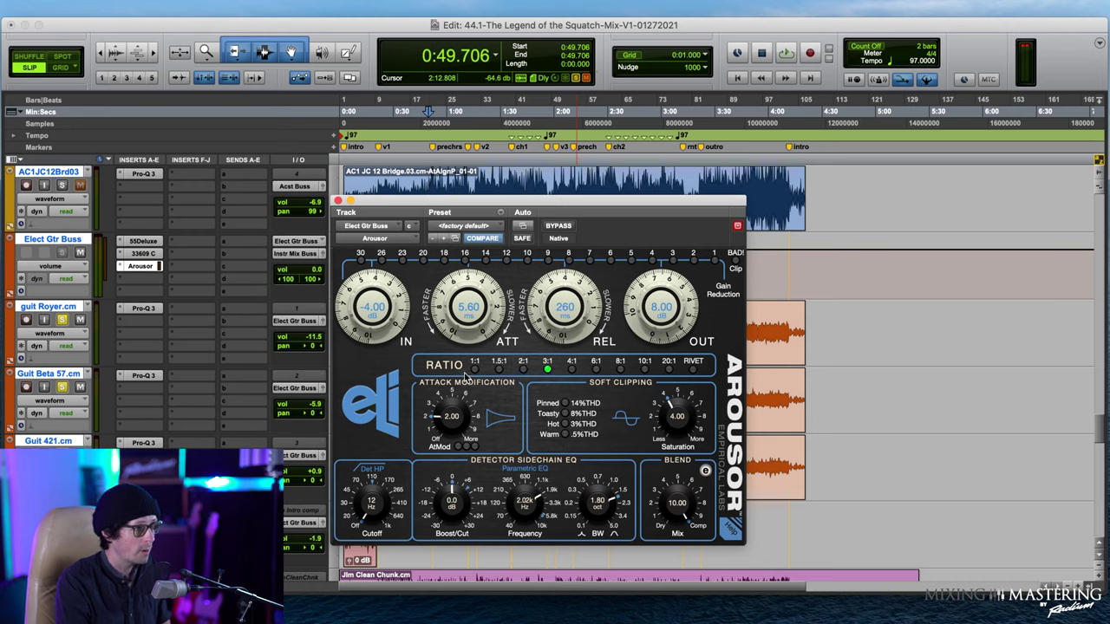
{"action": "left_click_drag", "start_coordinate": [376, 505], "coordinate": [349, 397]}
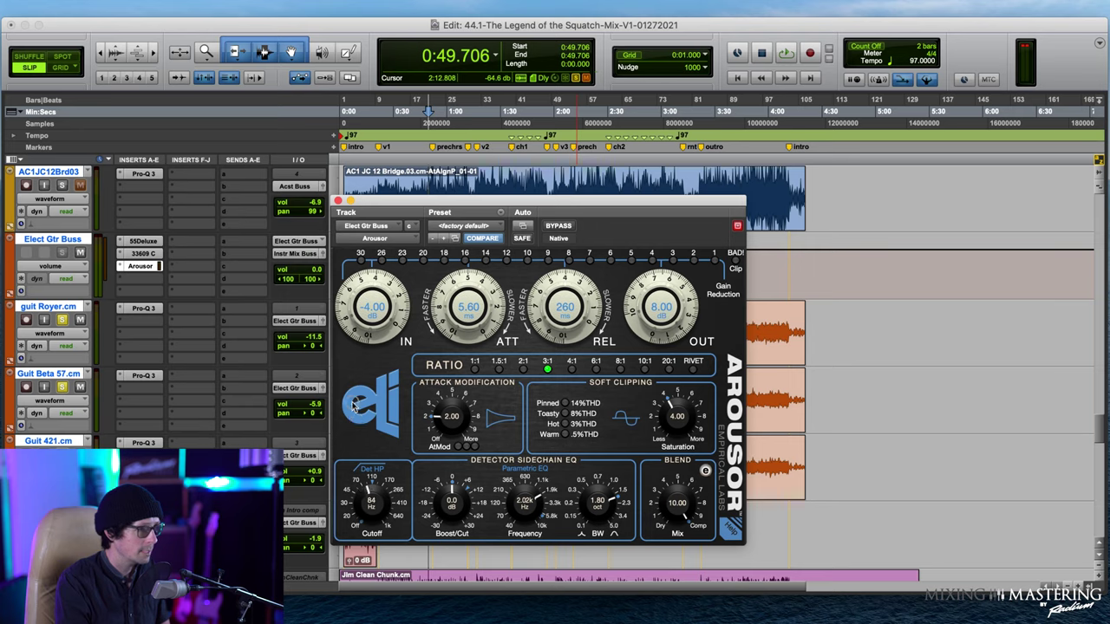
- Boost the Arousor sidechain EQ 8.6 dB at 2.06k, cut saturation to 2.40, and raise AtMod to 2.12
{"action": "left_click_drag", "start_coordinate": [459, 513], "coordinate": [463, 490]}
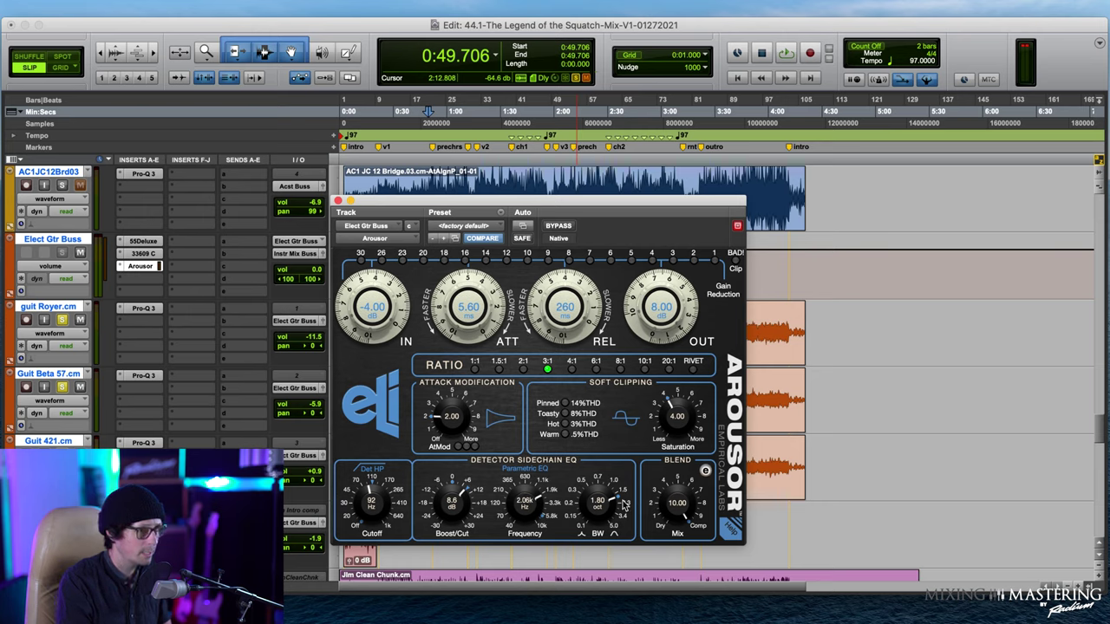
{"action": "left_click_drag", "start_coordinate": [597, 509], "coordinate": [604, 502]}
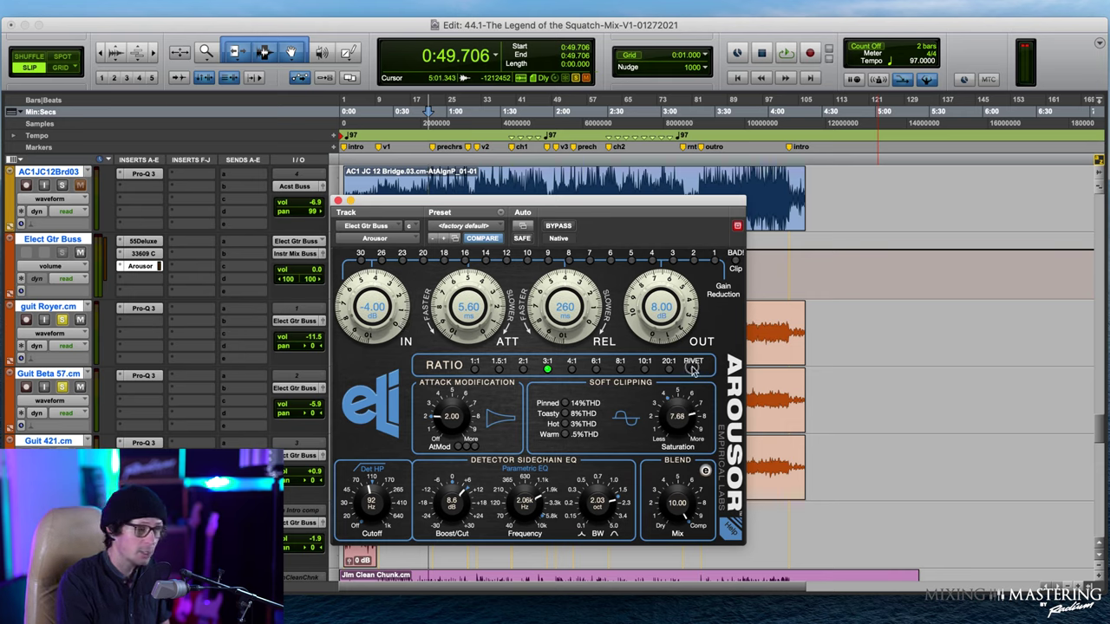
{"action": "mouse_move", "coordinate": [675, 409]}
{"action": "left_mouse_down"}
{"action": "mouse_move", "coordinate": [657, 444]}
{"action": "mouse_move", "coordinate": [661, 425]}
{"action": "left_mouse_up"}
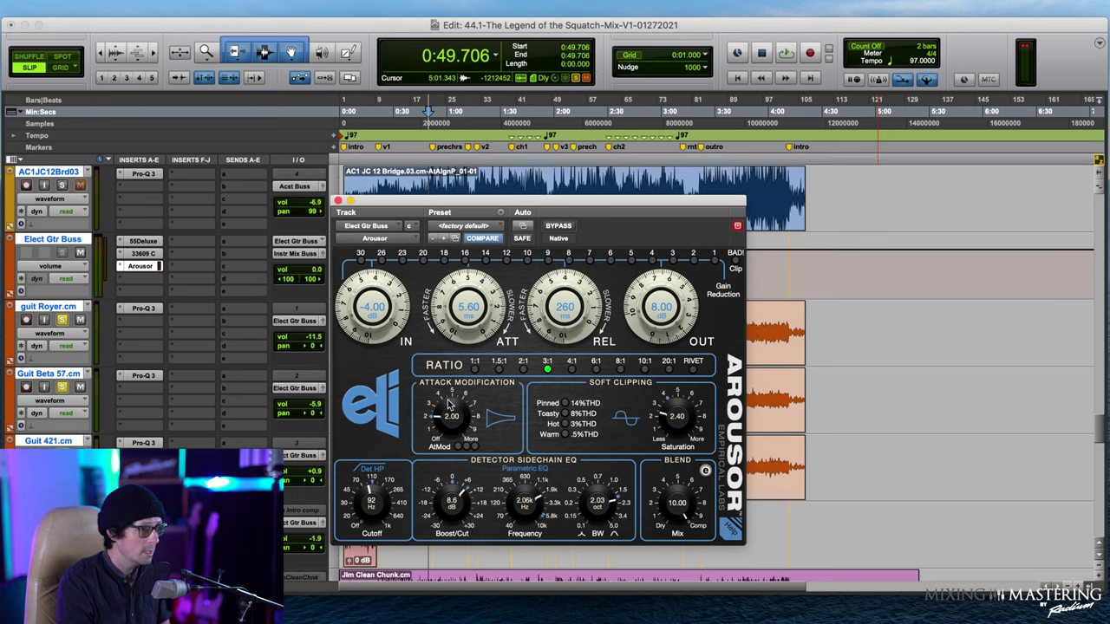
{"action": "mouse_move", "coordinate": [449, 418]}
{"action": "left_mouse_down"}
{"action": "mouse_move", "coordinate": [441, 433]}
{"action": "mouse_move", "coordinate": [452, 413]}
{"action": "mouse_move", "coordinate": [452, 423]}
{"action": "left_mouse_up"}
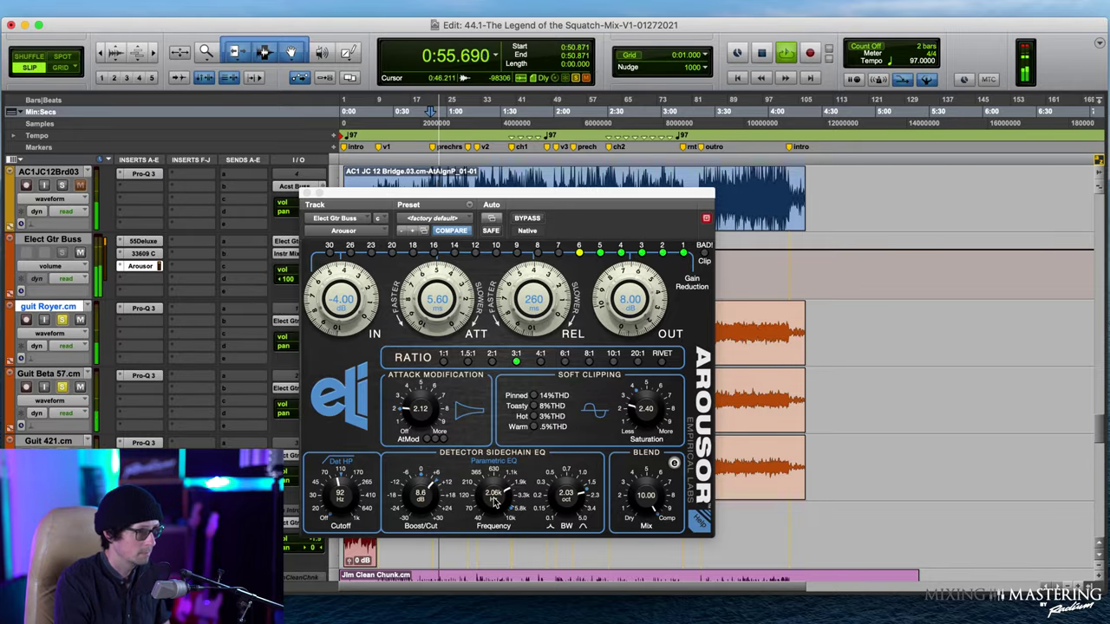
- Lower Arousor AtMod to 1.88, raise saturation to 5.00, and sweep the sidechain EQ frequency
{"action": "mouse_move", "coordinate": [492, 500]}
{"action": "left_mouse_down"}
{"action": "mouse_move", "coordinate": [493, 485]}
{"action": "mouse_move", "coordinate": [496, 497]}
{"action": "left_mouse_up"}
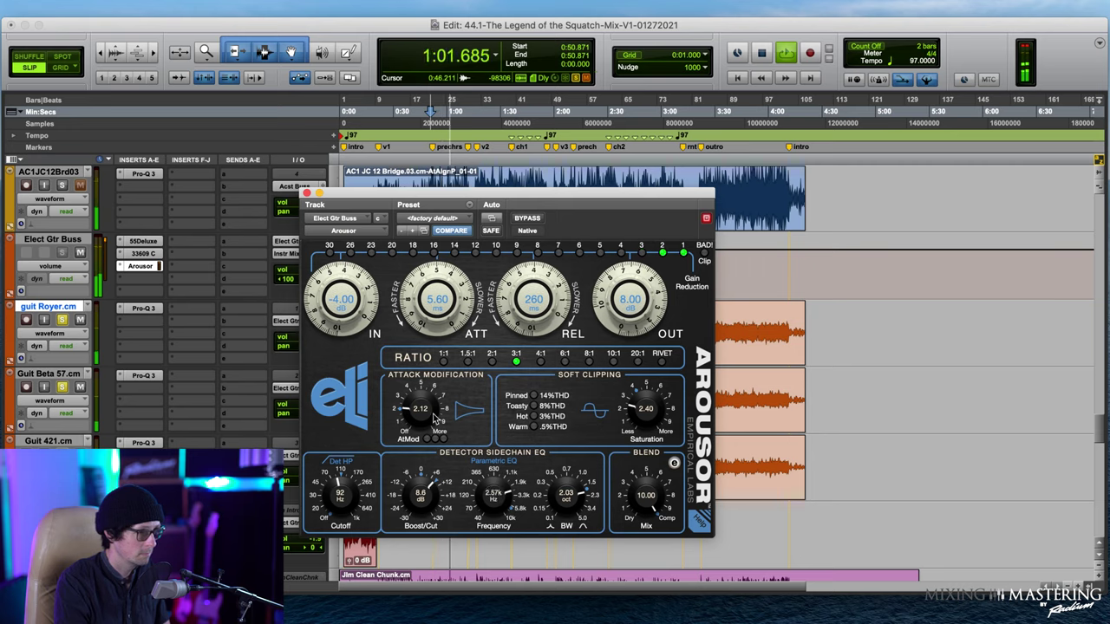
{"action": "left_click_drag", "start_coordinate": [433, 417], "coordinate": [441, 430]}
{"action": "left_click_drag", "start_coordinate": [656, 416], "coordinate": [658, 364]}
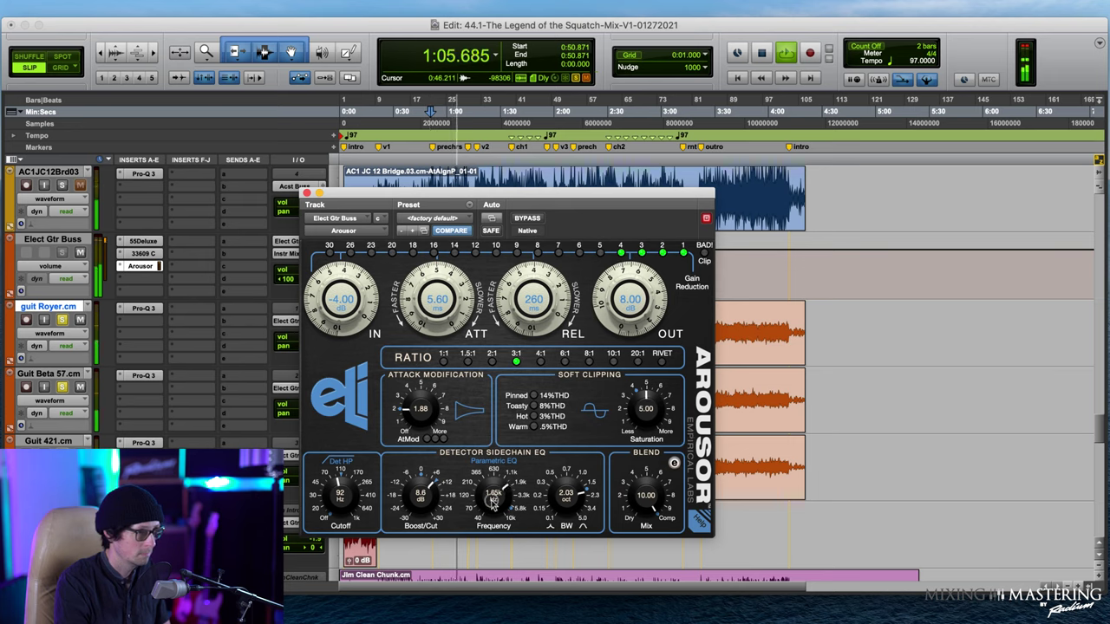
{"action": "left_click_drag", "start_coordinate": [492, 501], "coordinate": [492, 489]}
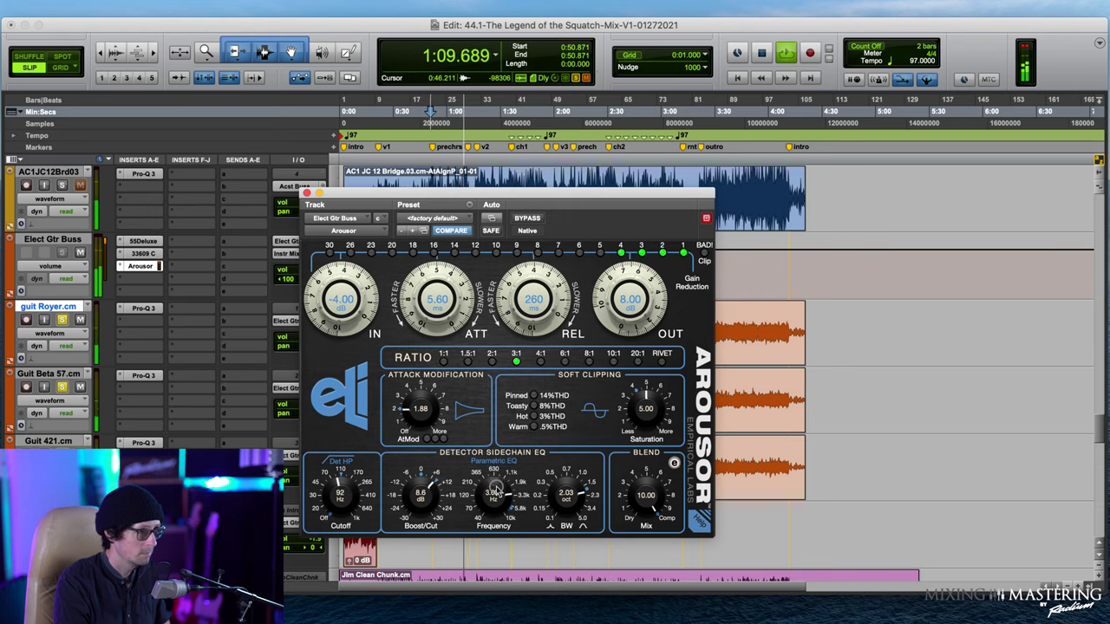
{"action": "left_click_drag", "start_coordinate": [496, 487], "coordinate": [426, 506]}
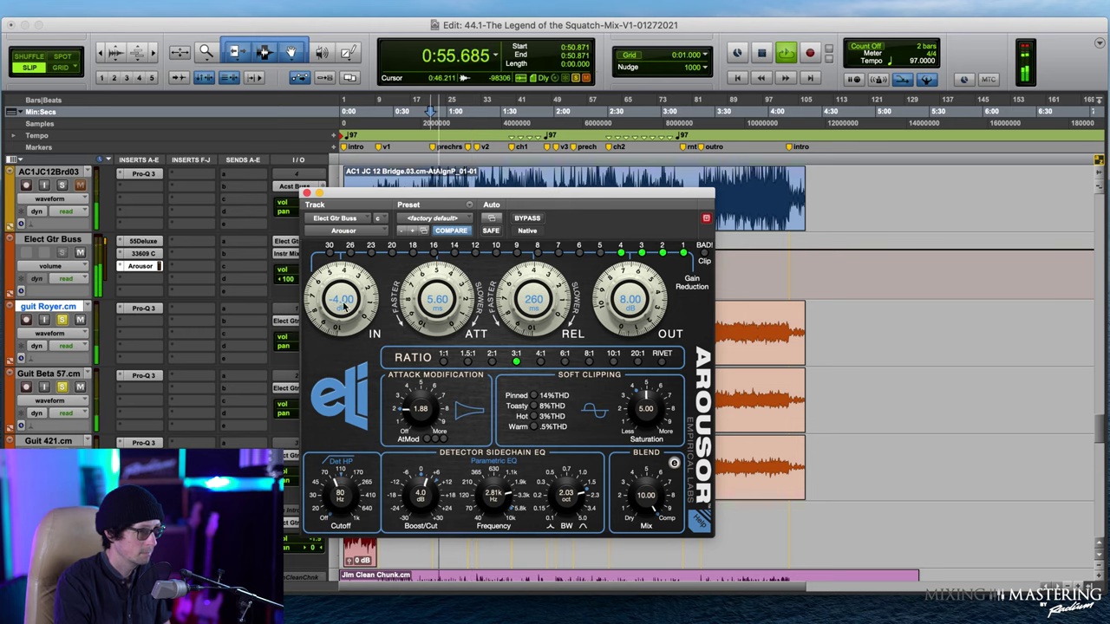
- Set the Arousor input to -4.80, attack to about 8.19 ms and release to 66 ms
{"action": "left_click_drag", "start_coordinate": [369, 305], "coordinate": [368, 321]}
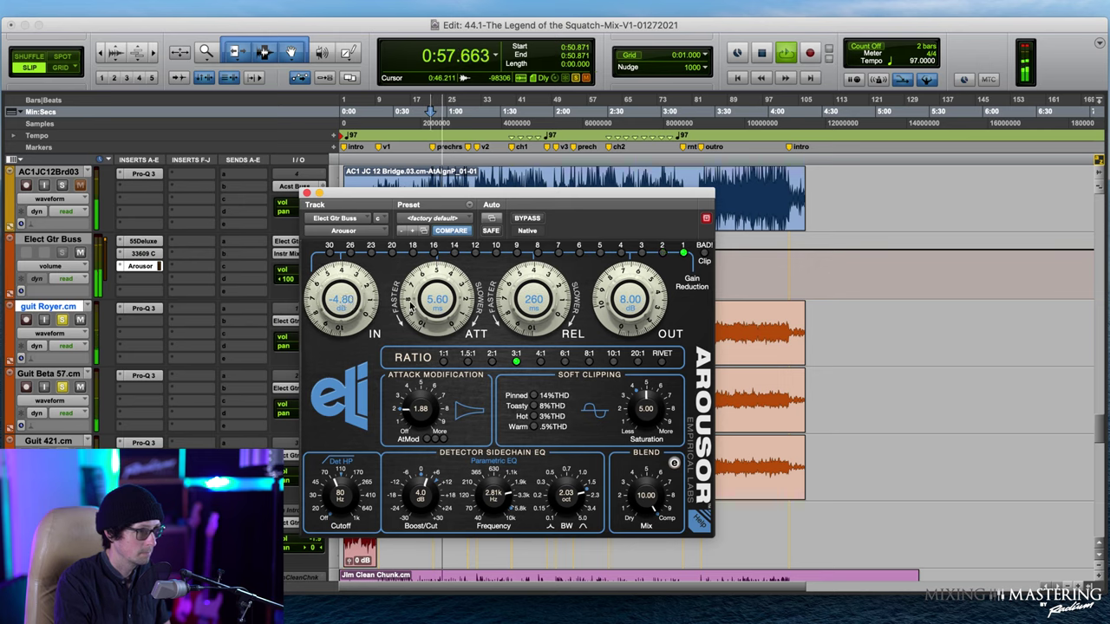
{"action": "left_click_drag", "start_coordinate": [427, 298], "coordinate": [431, 274]}
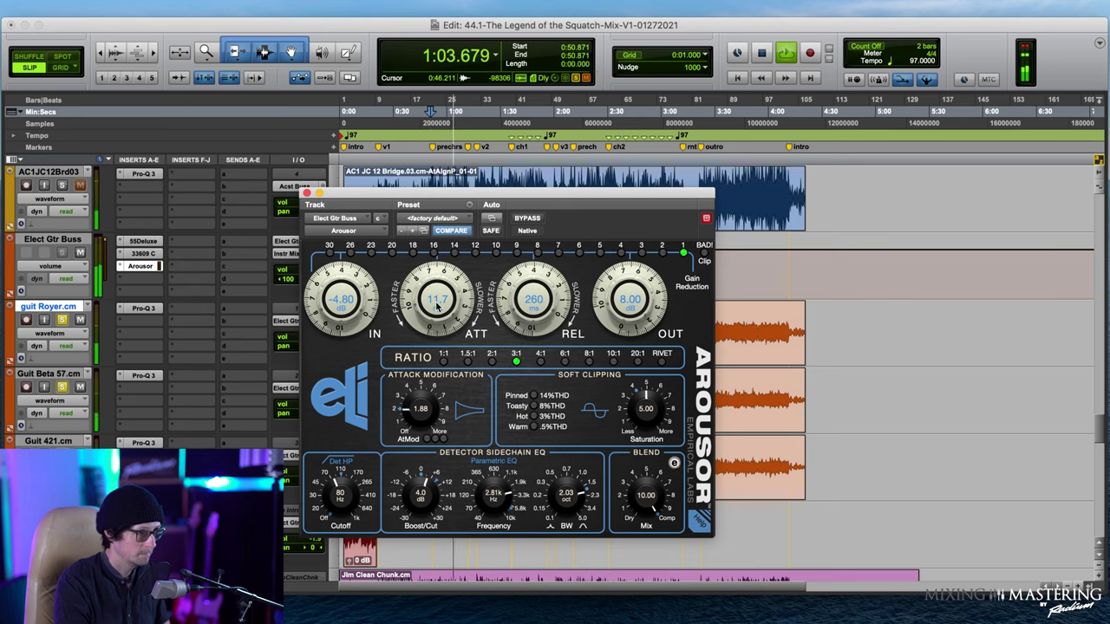
{"action": "left_click_drag", "start_coordinate": [532, 297], "coordinate": [512, 321]}
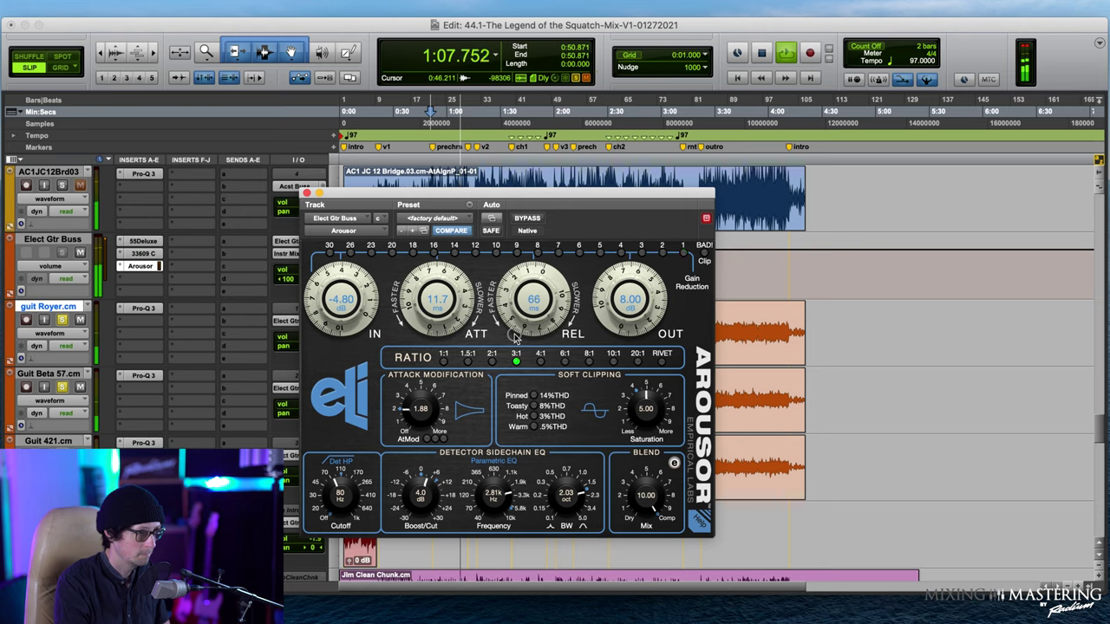
{"action": "left_click_drag", "start_coordinate": [437, 302], "coordinate": [438, 303]}
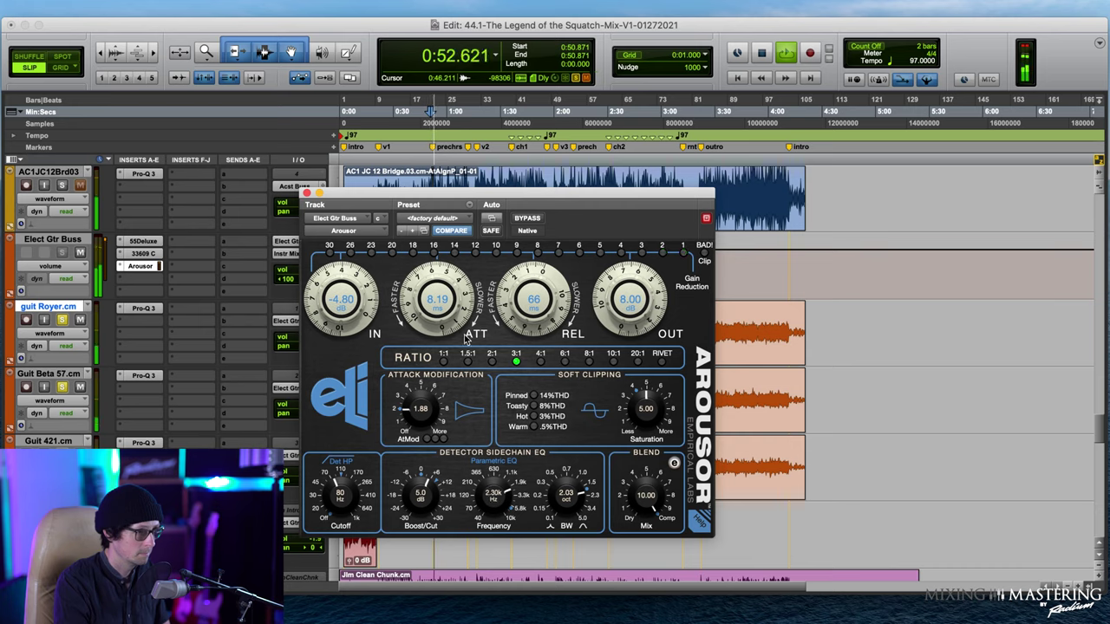
- Rework the sidechain EQ, ending at a 3.4 dB boost at 2.41k
{"action": "left_click_drag", "start_coordinate": [488, 488], "coordinate": [480, 514]}
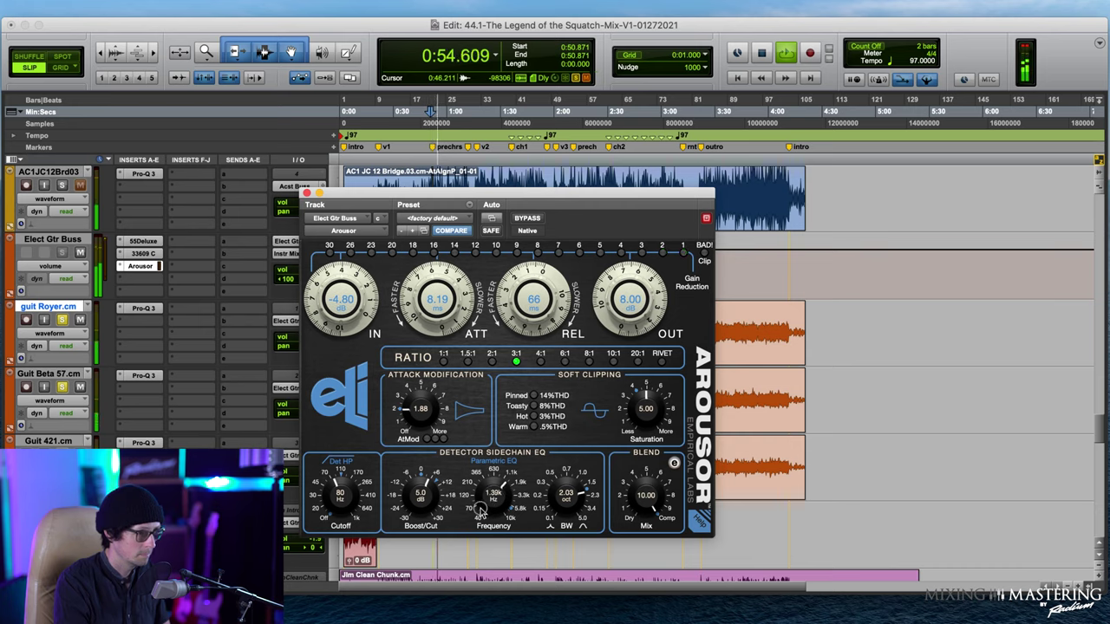
{"action": "left_click_drag", "start_coordinate": [425, 464], "coordinate": [434, 456]}
{"action": "left_click_drag", "start_coordinate": [495, 496], "coordinate": [489, 467]}
{"action": "left_click_drag", "start_coordinate": [423, 495], "coordinate": [405, 536]}
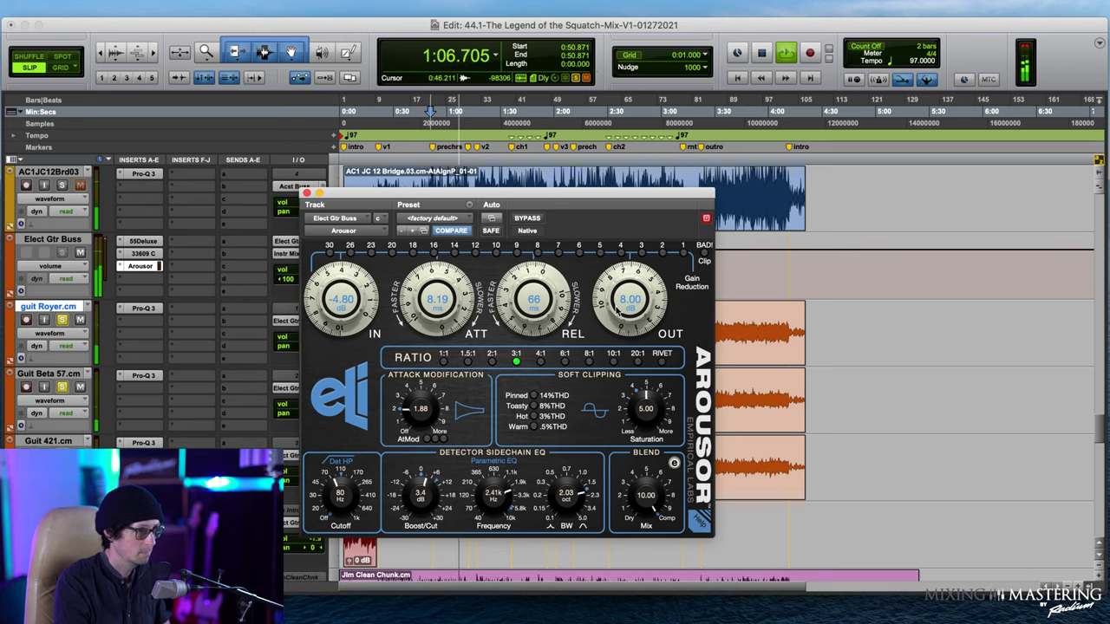
- Compare the Arousor with bypass on and off, leave it bypassed, and stop playback
{"action": "left_click", "coordinate": [522, 222]}
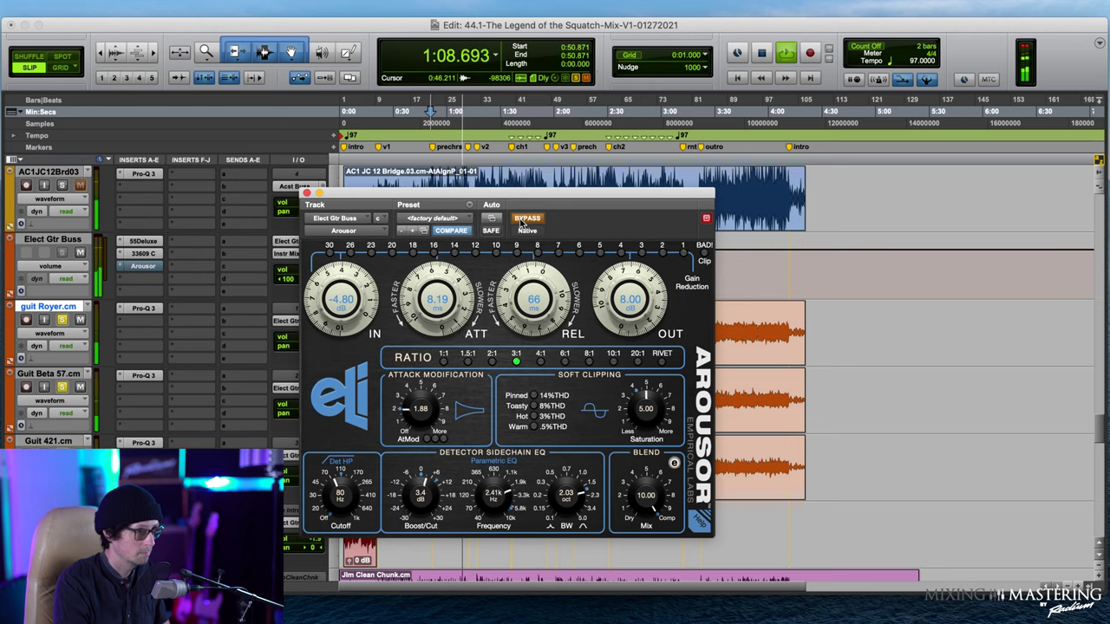
{"action": "left_click", "coordinate": [522, 221]}
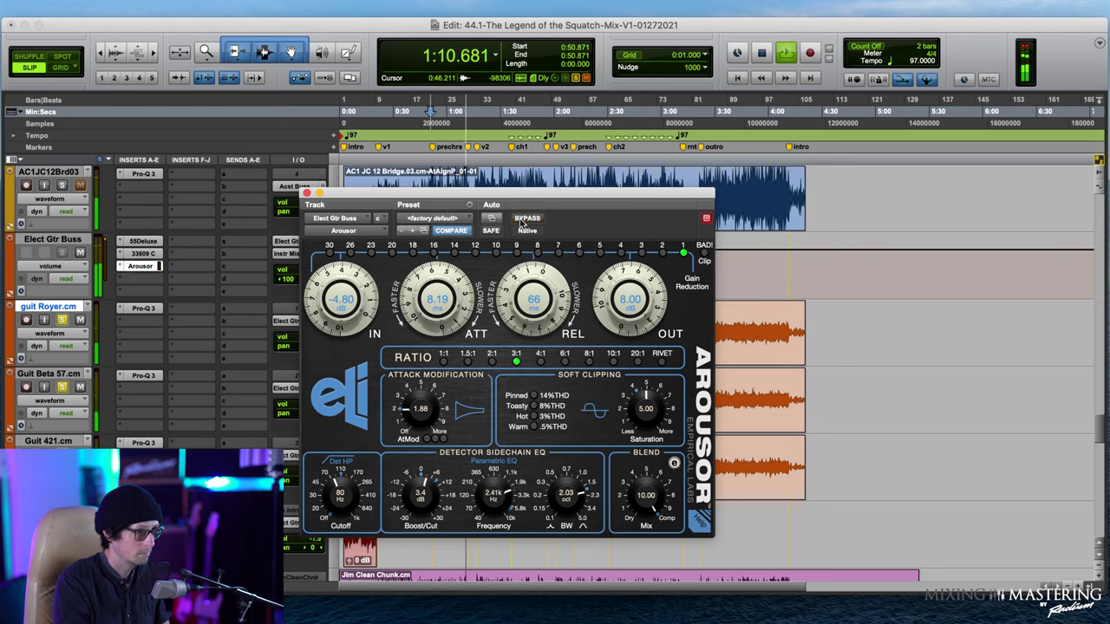
{"action": "left_click", "coordinate": [523, 220]}
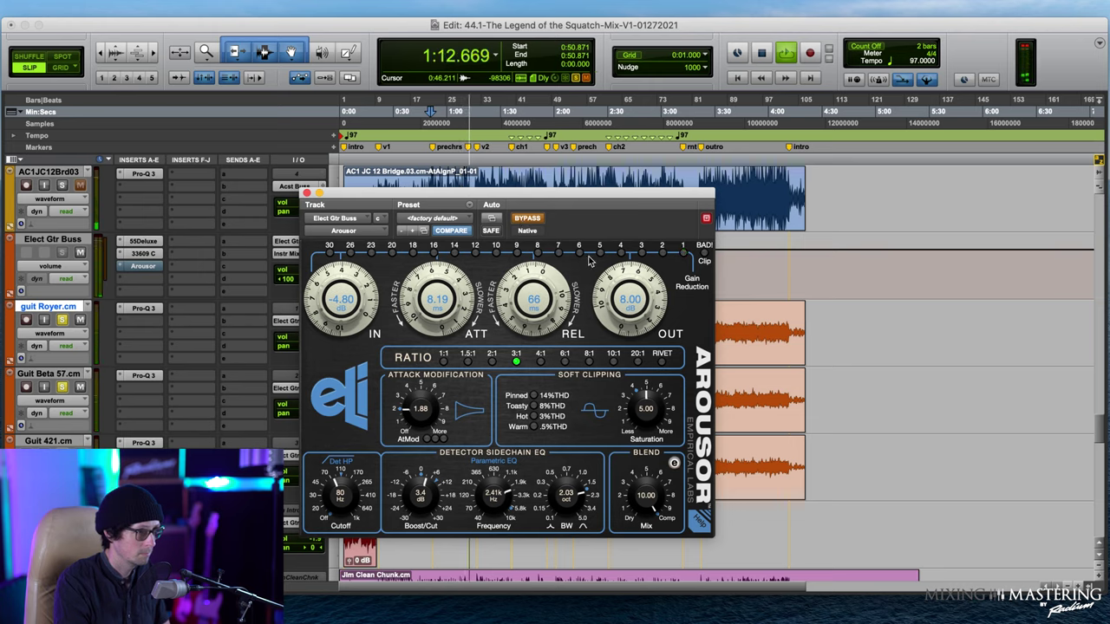
{"action": "key", "text": "space"}
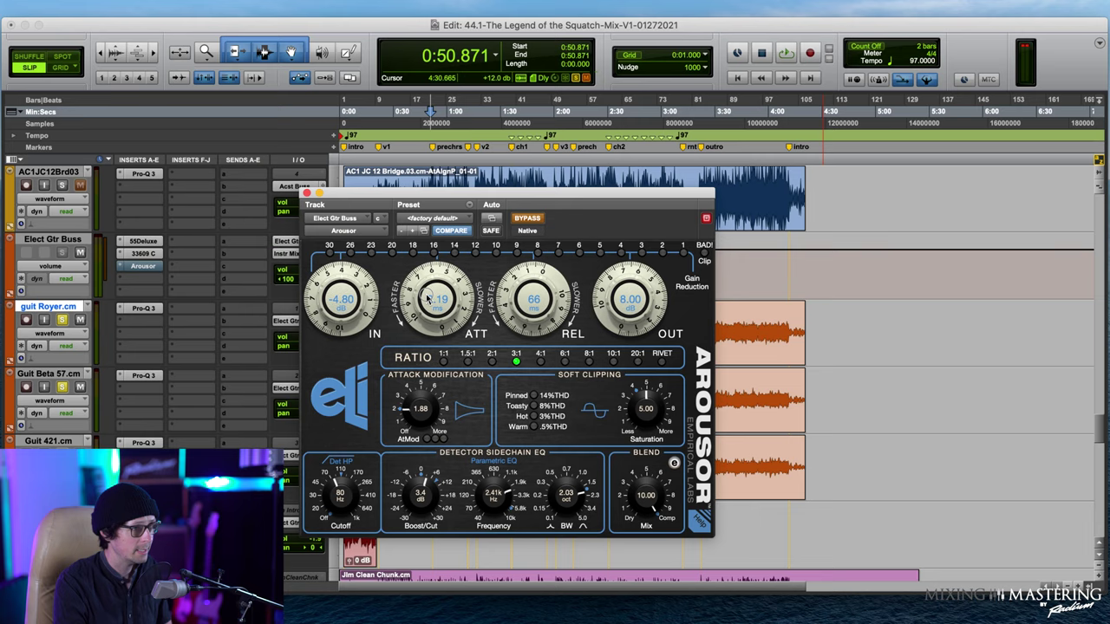
- Re-enable the Arousor, narrow sidechain EQ bandwidth to 0.93, set input to -3.00 dB, and close it
{"action": "scroll", "coordinate": [428, 297], "scroll_direction": "up", "scroll_amount": 8}
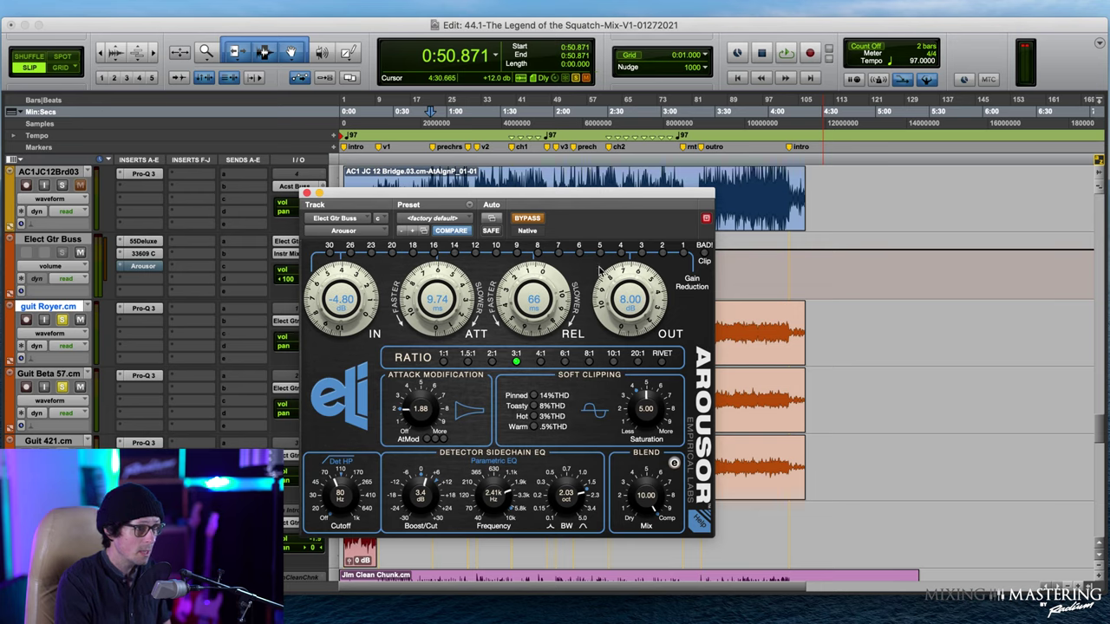
{"action": "left_click", "coordinate": [526, 220]}
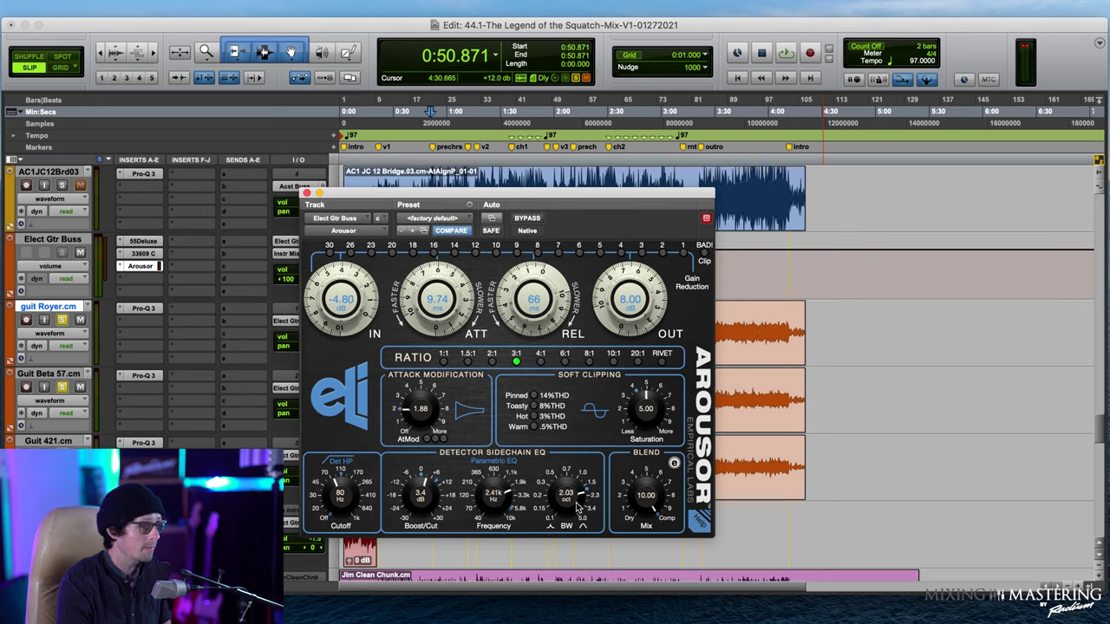
{"action": "left_click_drag", "start_coordinate": [575, 503], "coordinate": [574, 513]}
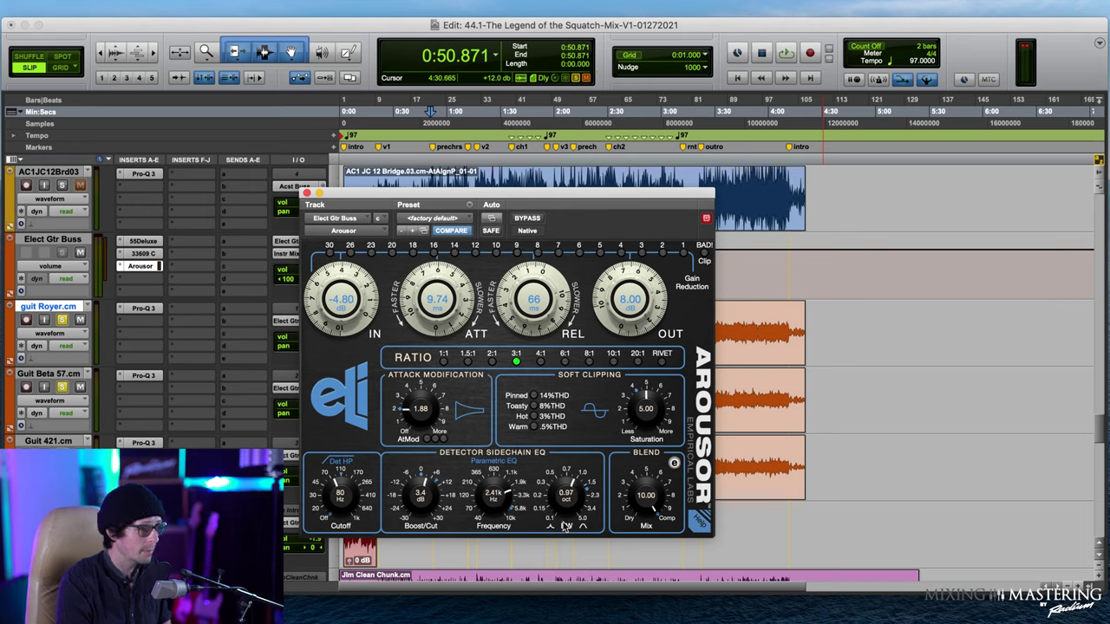
{"action": "left_click_drag", "start_coordinate": [549, 495], "coordinate": [550, 501]}
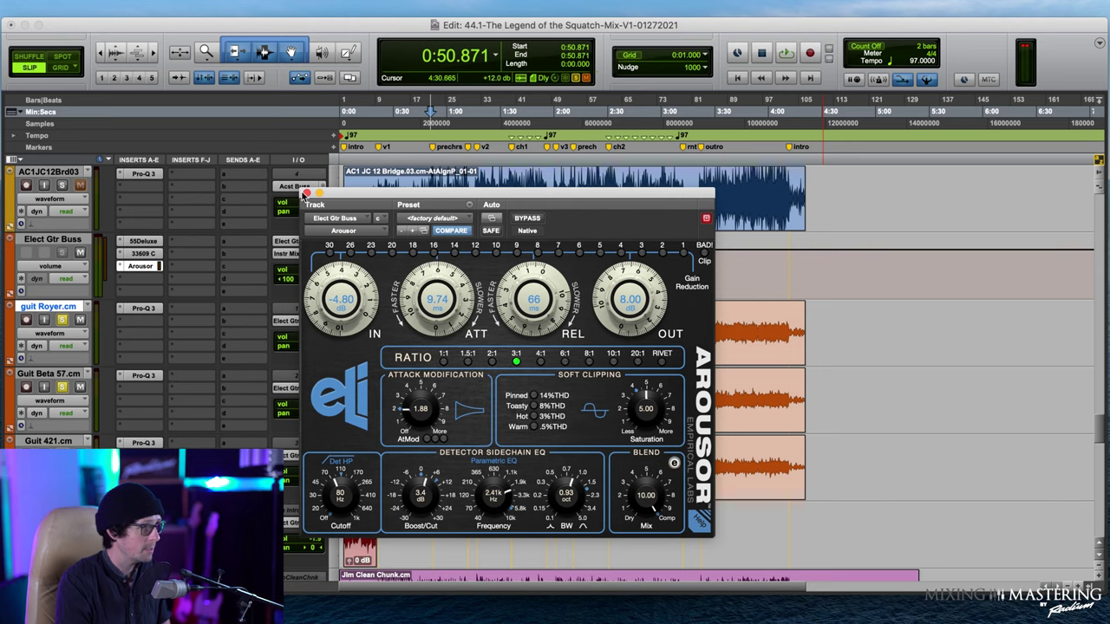
{"action": "left_click", "coordinate": [305, 192]}
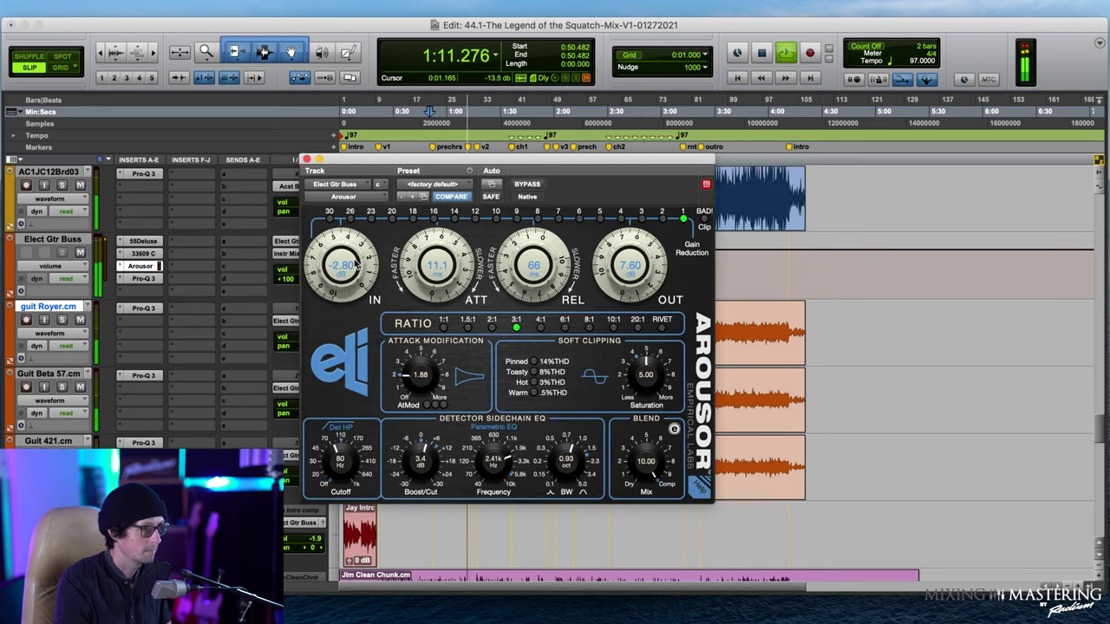
{"action": "key", "text": "space"}
{"action": "key", "text": "space"}
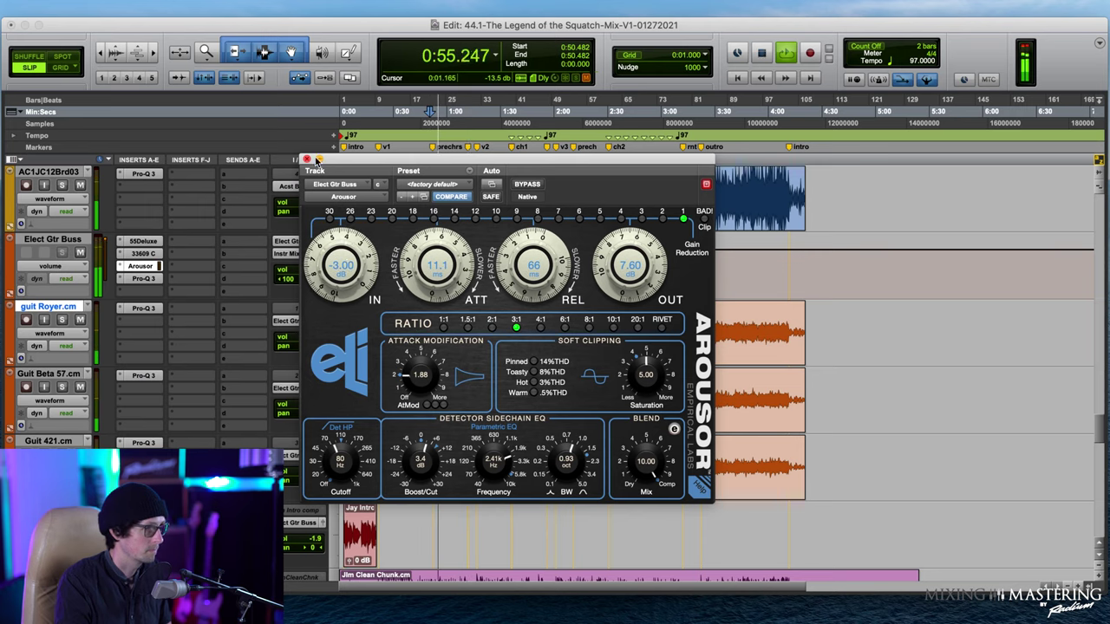
{"action": "left_click", "coordinate": [306, 160]}
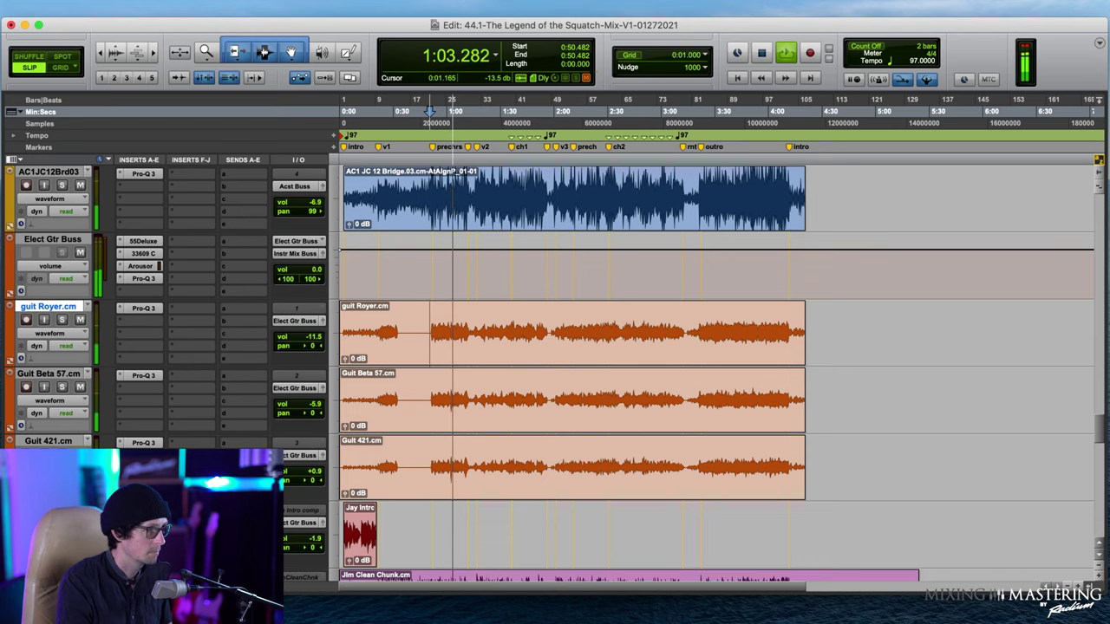
- On Guit 421.cm's Pro-Q 3, nudge the 2.5 kHz purple bell to 2461.6 Hz, -1.39 dB, and close it
{"action": "left_click", "coordinate": [51, 442]}
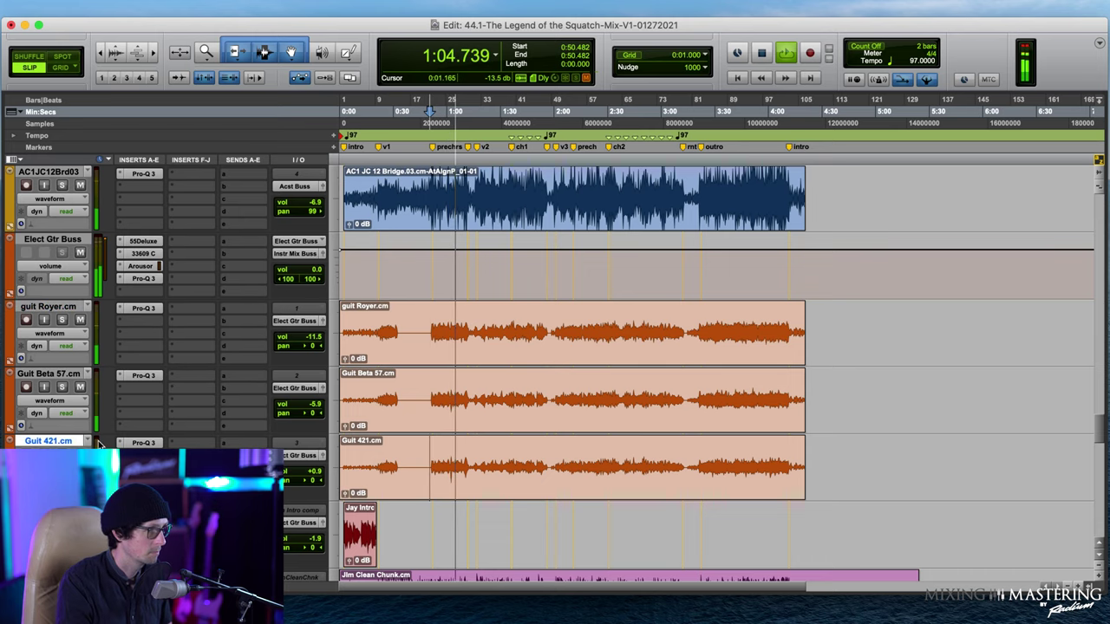
{"action": "left_click", "coordinate": [144, 443]}
{"action": "left_click", "coordinate": [537, 375]}
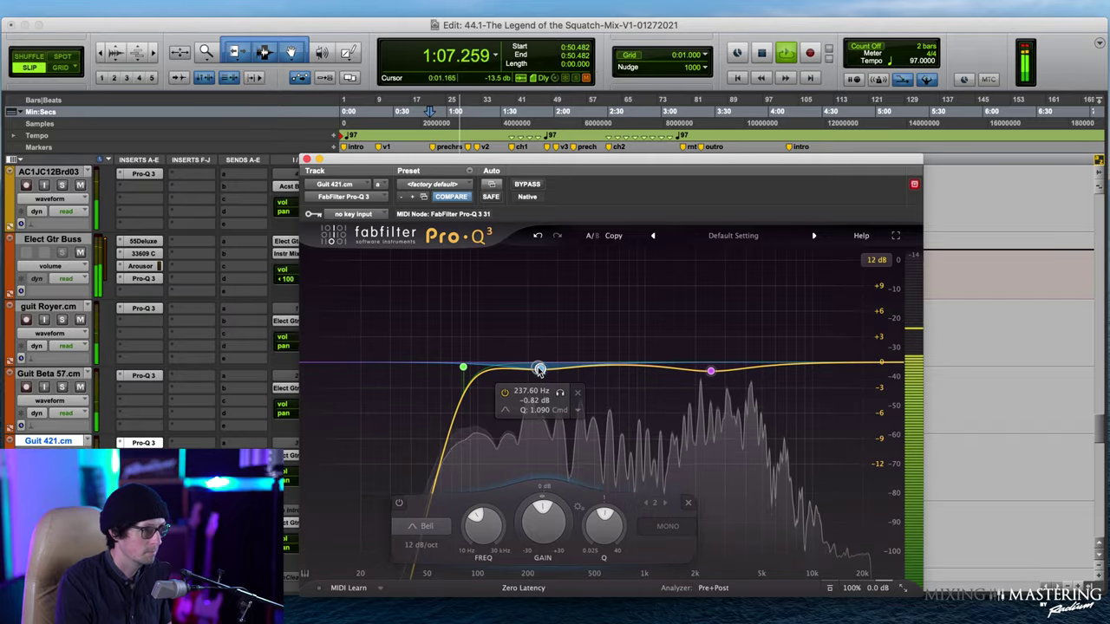
{"action": "left_click", "coordinate": [460, 368]}
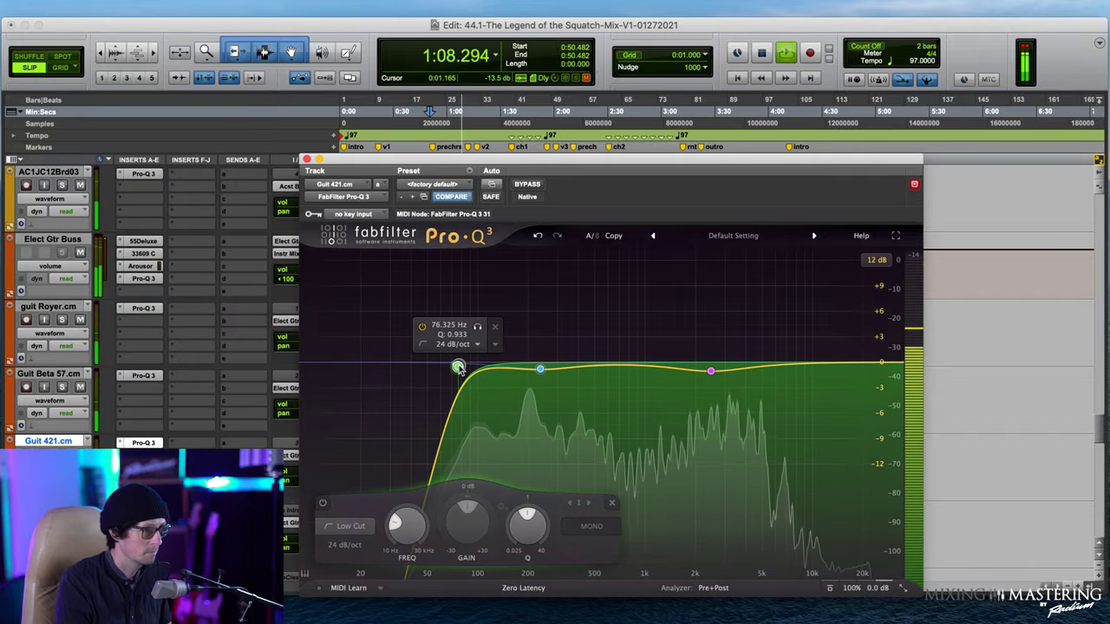
{"action": "left_click", "coordinate": [711, 371]}
{"action": "left_click_drag", "start_coordinate": [711, 371], "coordinate": [709, 374]}
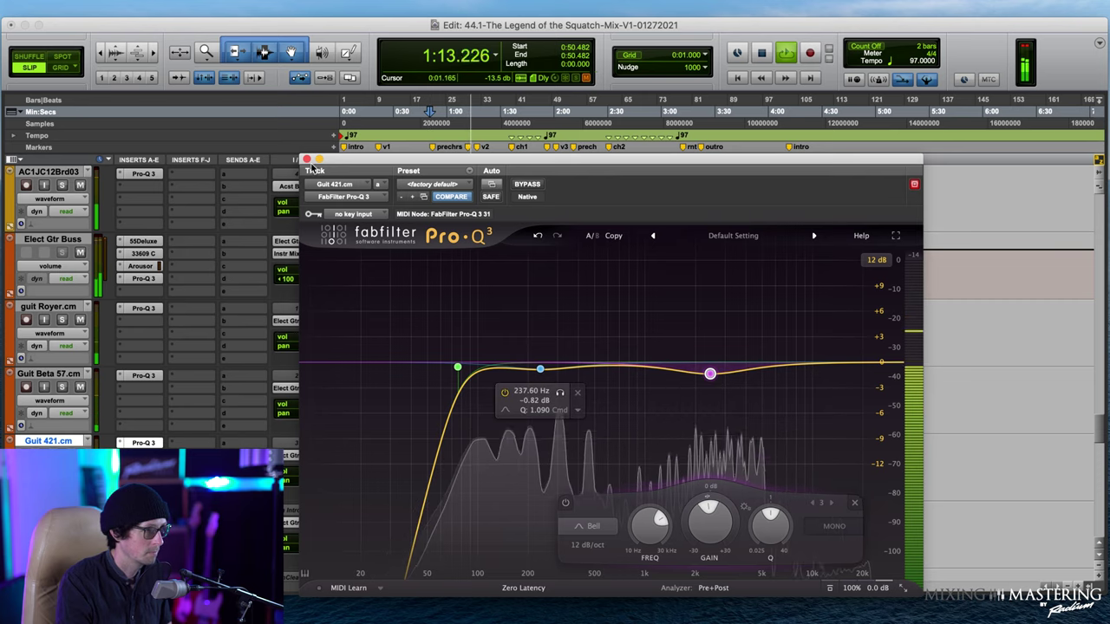
{"action": "left_click", "coordinate": [307, 159]}
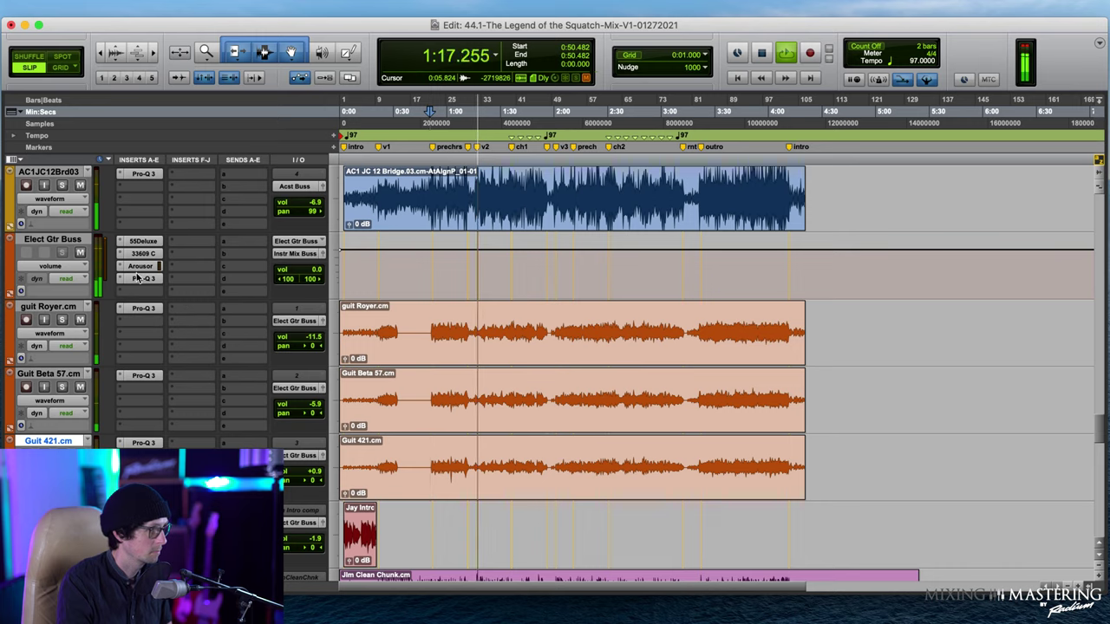
- Stop playback and browse the Elect Gtr Buss multichannel Avid plug-in list without inserting anything
{"action": "key", "text": "space"}
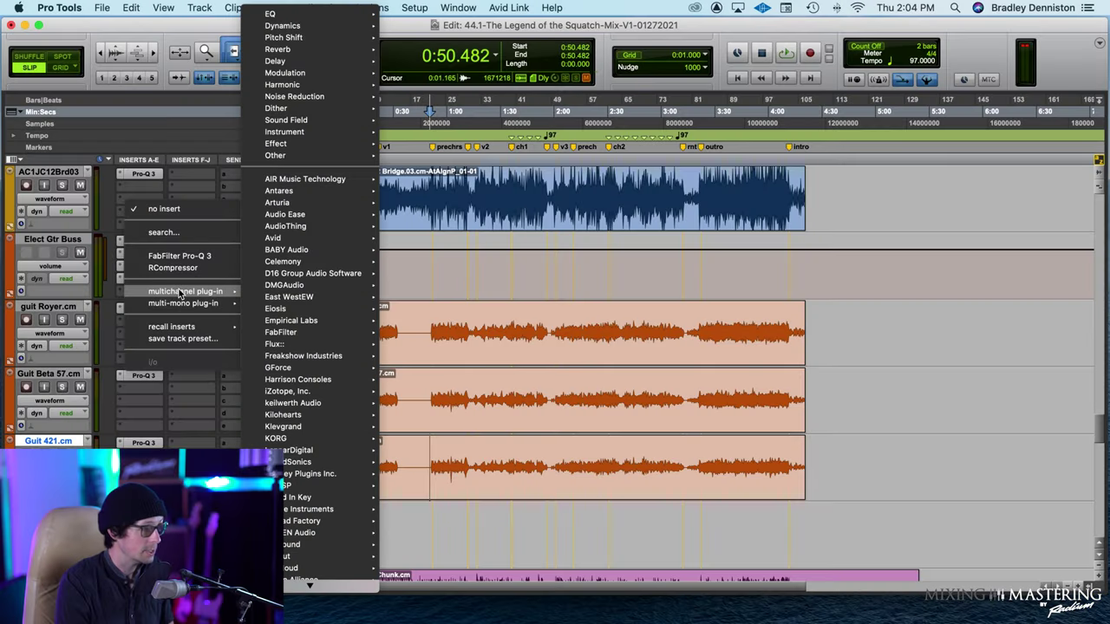
{"action": "mouse_move", "coordinate": [338, 249]}
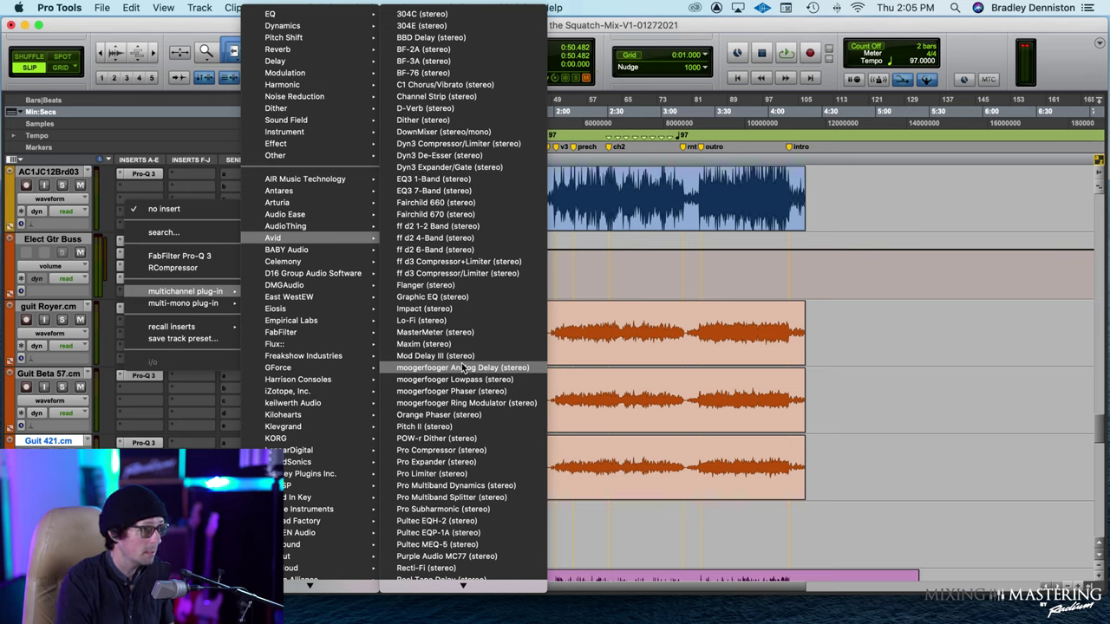
{"action": "scroll", "coordinate": [463, 367], "scroll_direction": "down", "scroll_amount": 5}
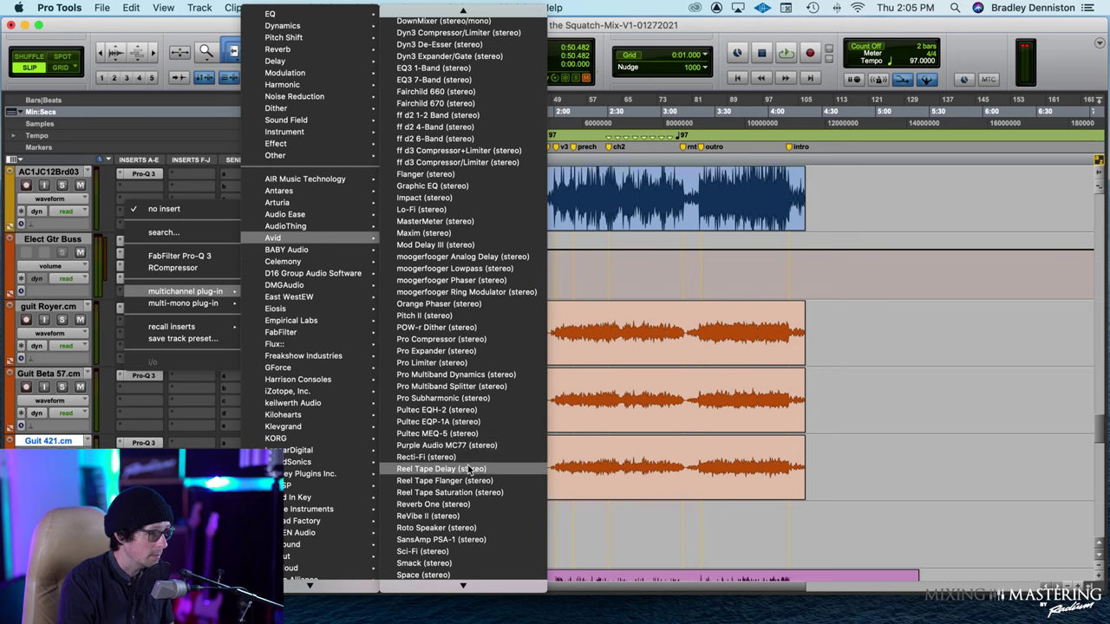
{"action": "scroll", "coordinate": [467, 462], "scroll_direction": "down", "scroll_amount": 3}
{"action": "scroll", "coordinate": [466, 461], "scroll_direction": "down", "scroll_amount": 2}
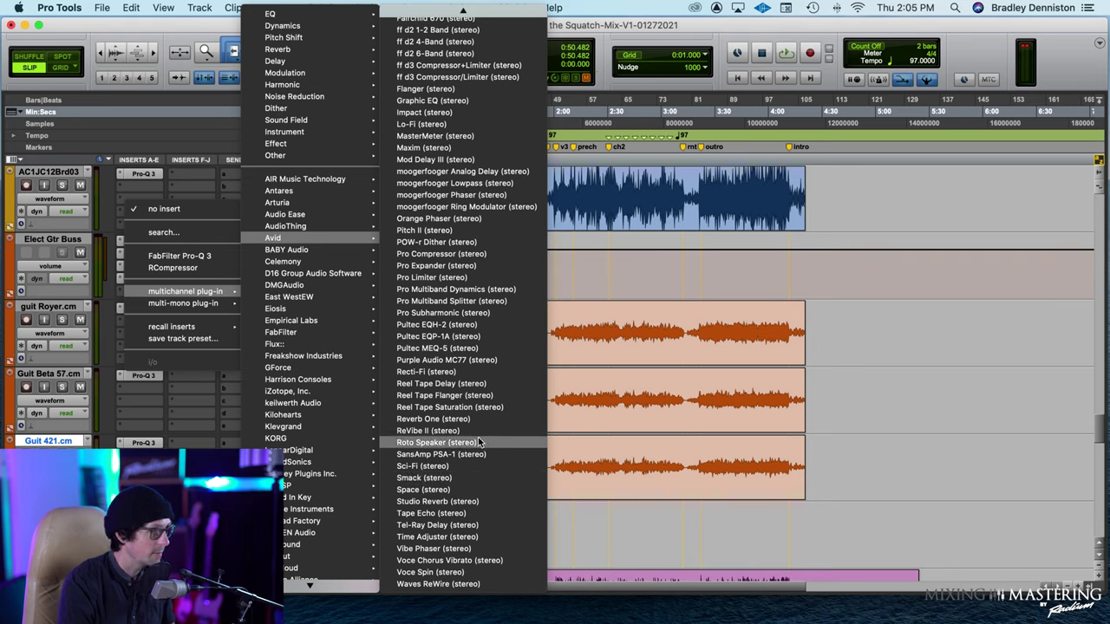
{"action": "scroll", "coordinate": [503, 309], "scroll_direction": "up", "scroll_amount": 5}
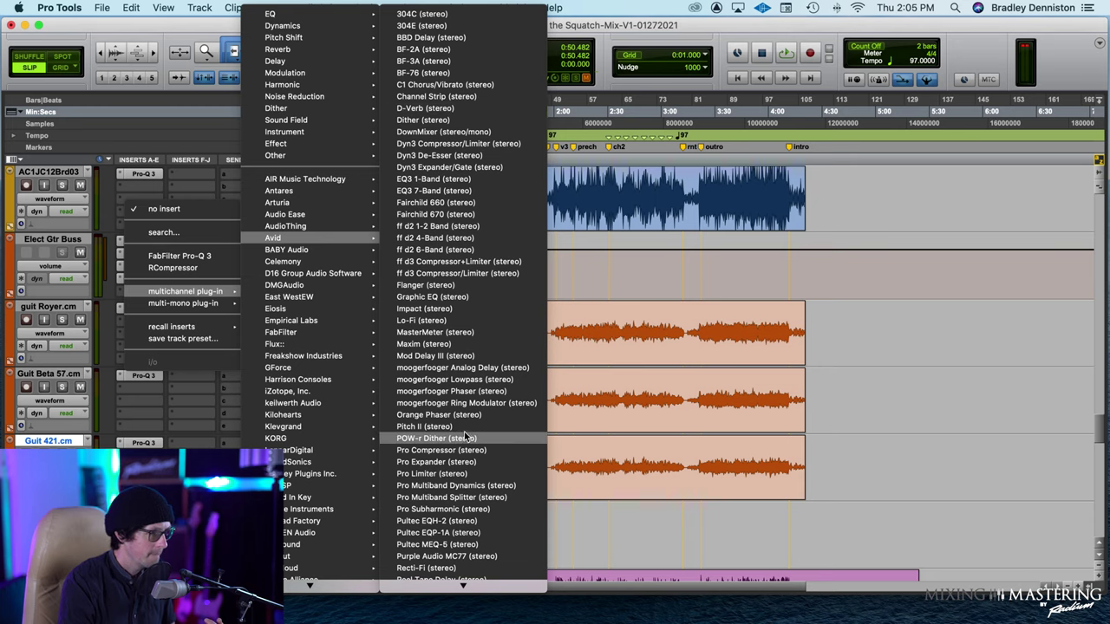
{"action": "scroll", "coordinate": [473, 477], "scroll_direction": "down", "scroll_amount": 3}
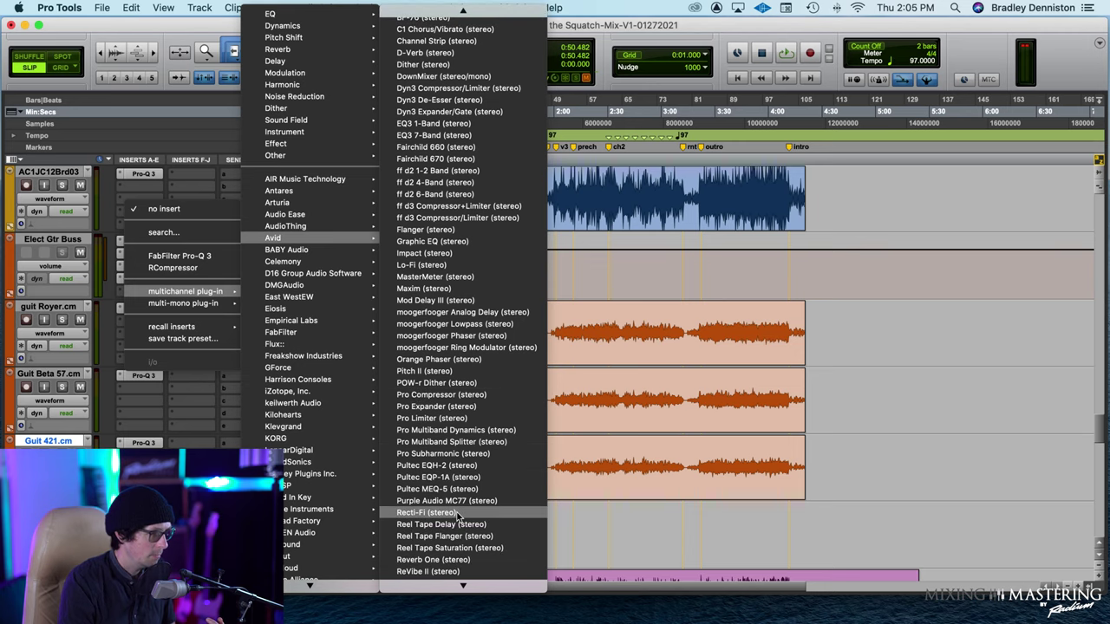
- Insert Recti-Fi on the Elect Gtr Buss, then replace it with Revolver (stereo) reverb and close it
{"action": "left_click", "coordinate": [458, 513]}
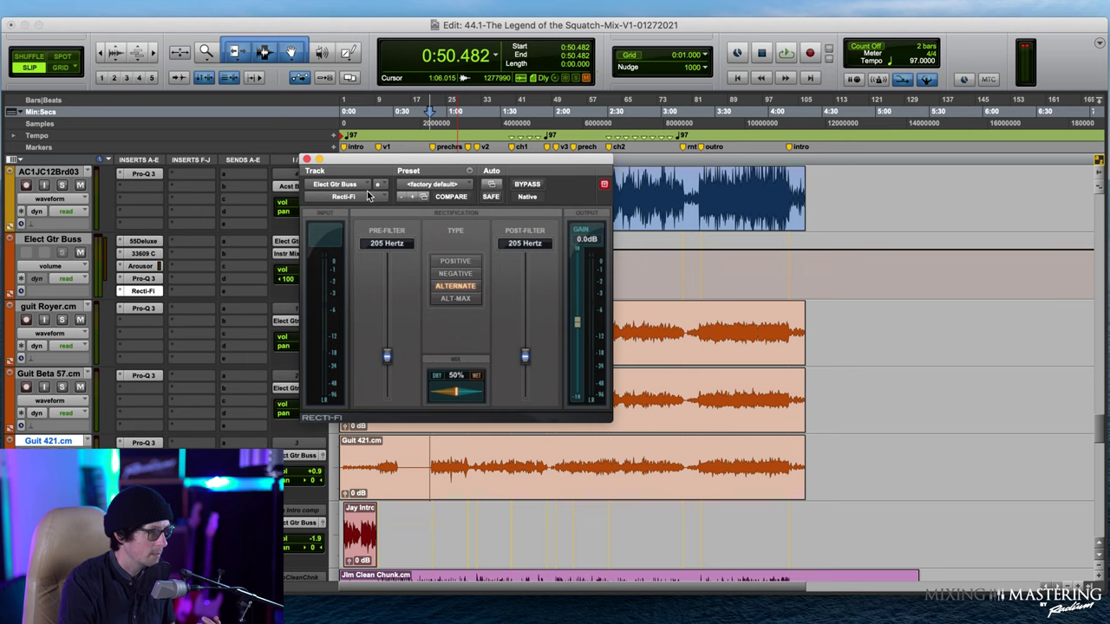
{"action": "left_click", "coordinate": [307, 159]}
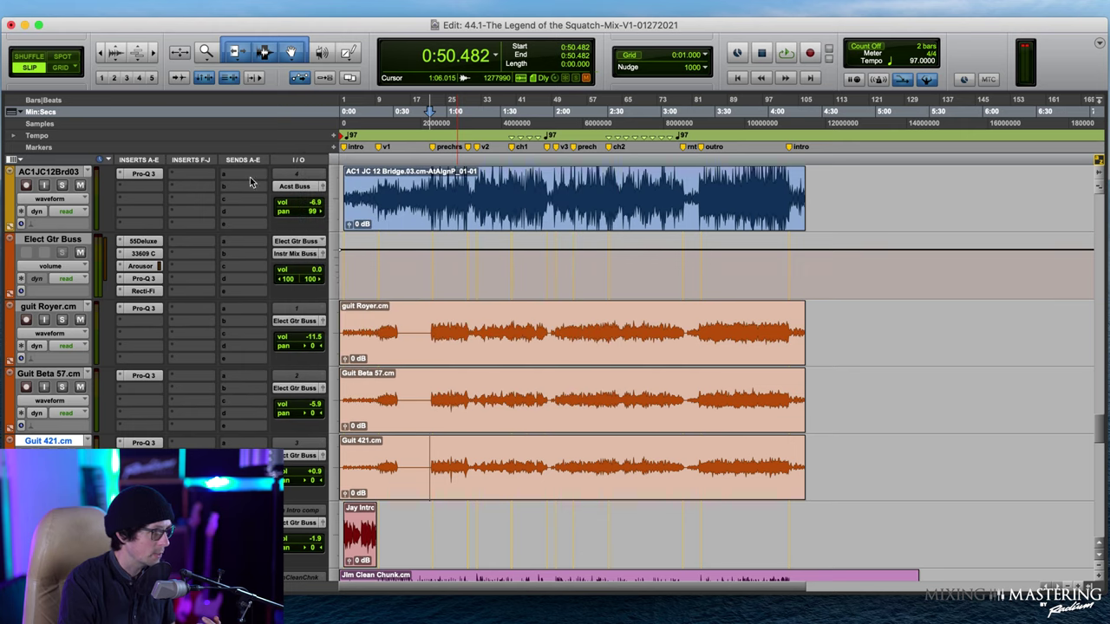
{"action": "left_click", "coordinate": [121, 293]}
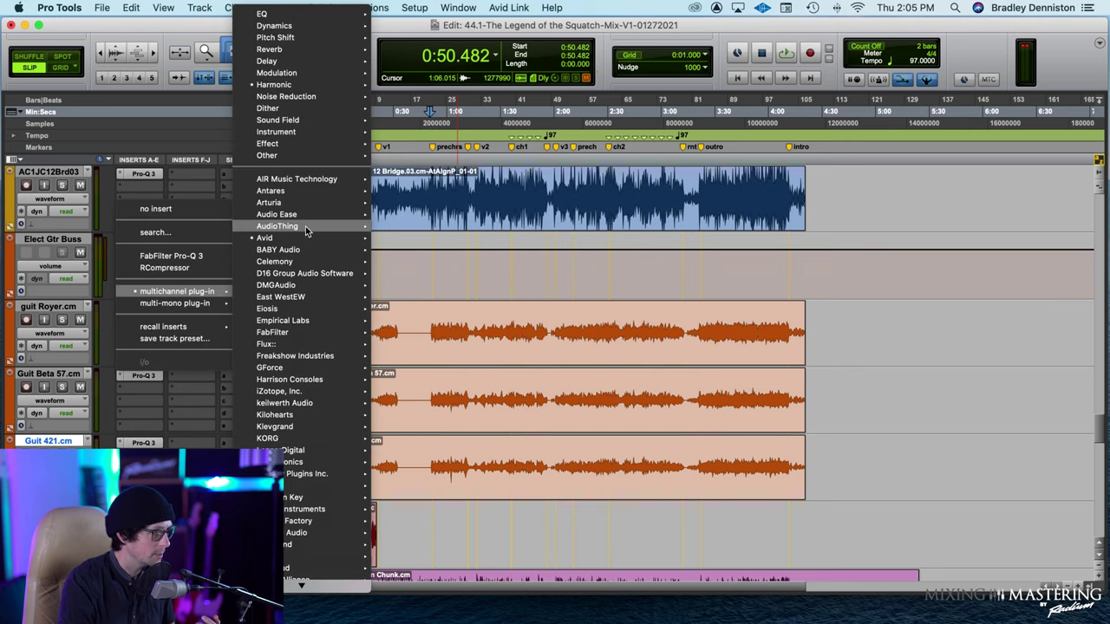
{"action": "mouse_move", "coordinate": [305, 244]}
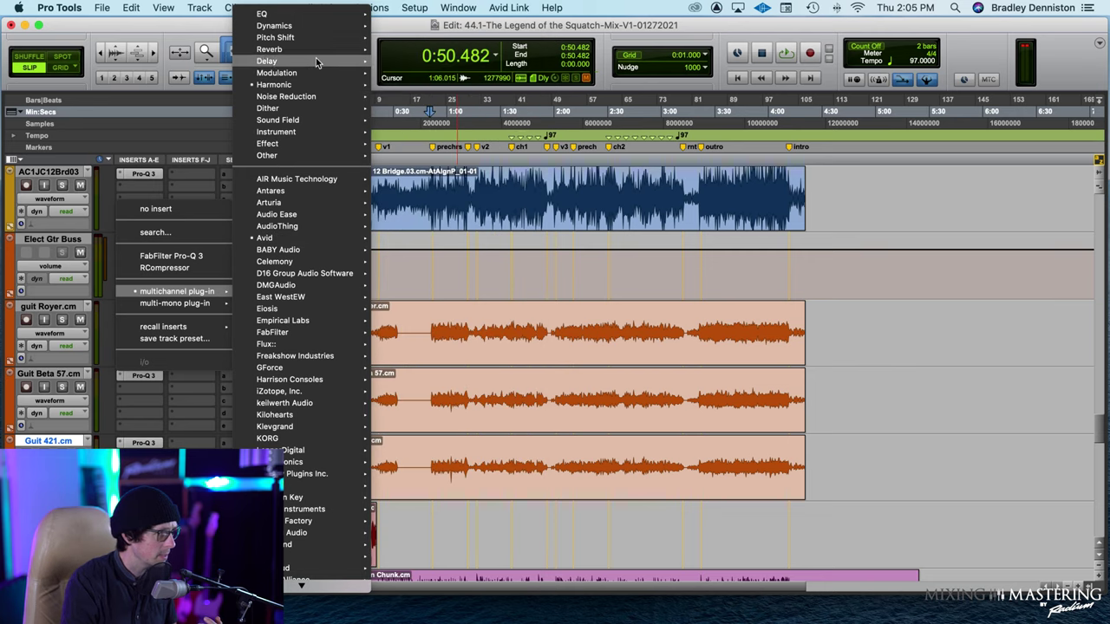
{"action": "mouse_move", "coordinate": [310, 56]}
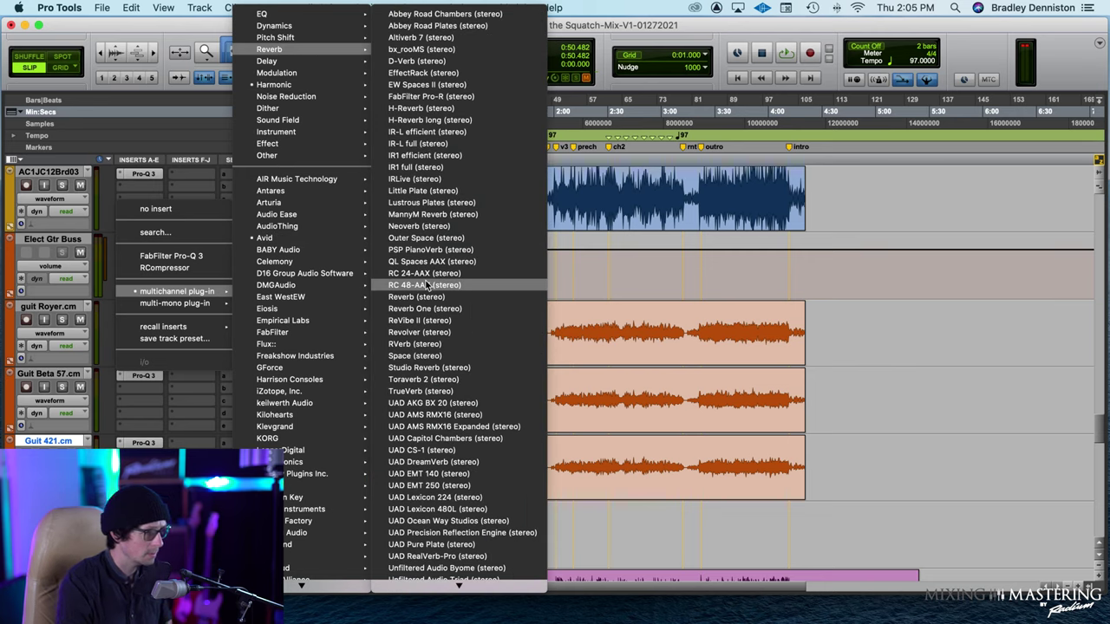
{"action": "left_click", "coordinate": [442, 336]}
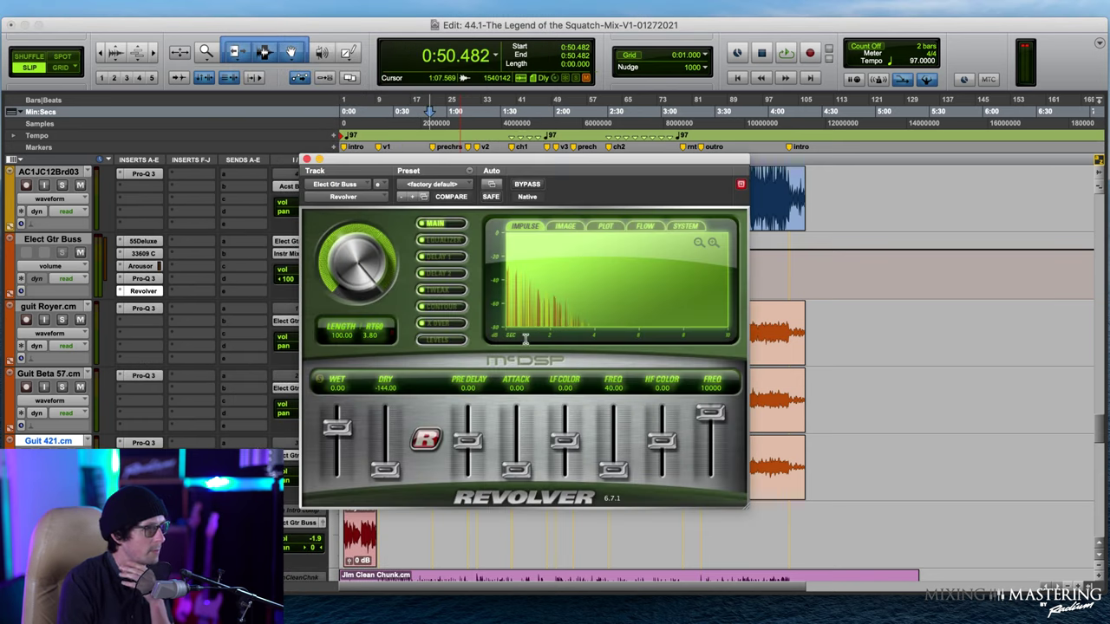
{"action": "left_click", "coordinate": [306, 159]}
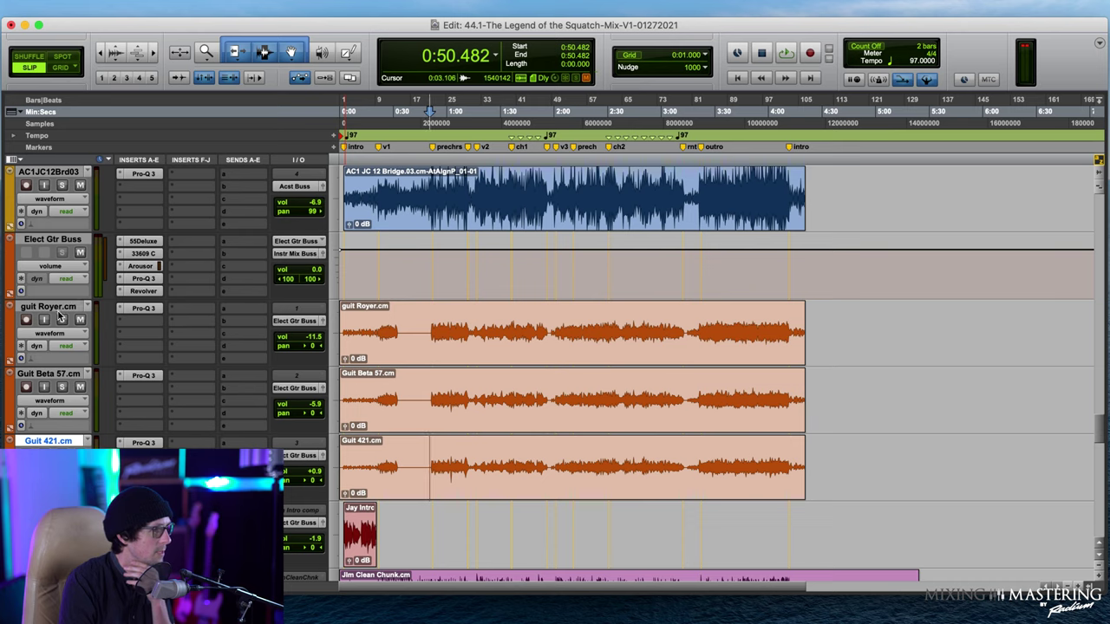
{"action": "left_click", "coordinate": [119, 293]}
- Search the Elect Gtr Buss plug-in list for 'spr' and insert the Black Spring reverb
{"action": "mouse_move", "coordinate": [188, 296]}
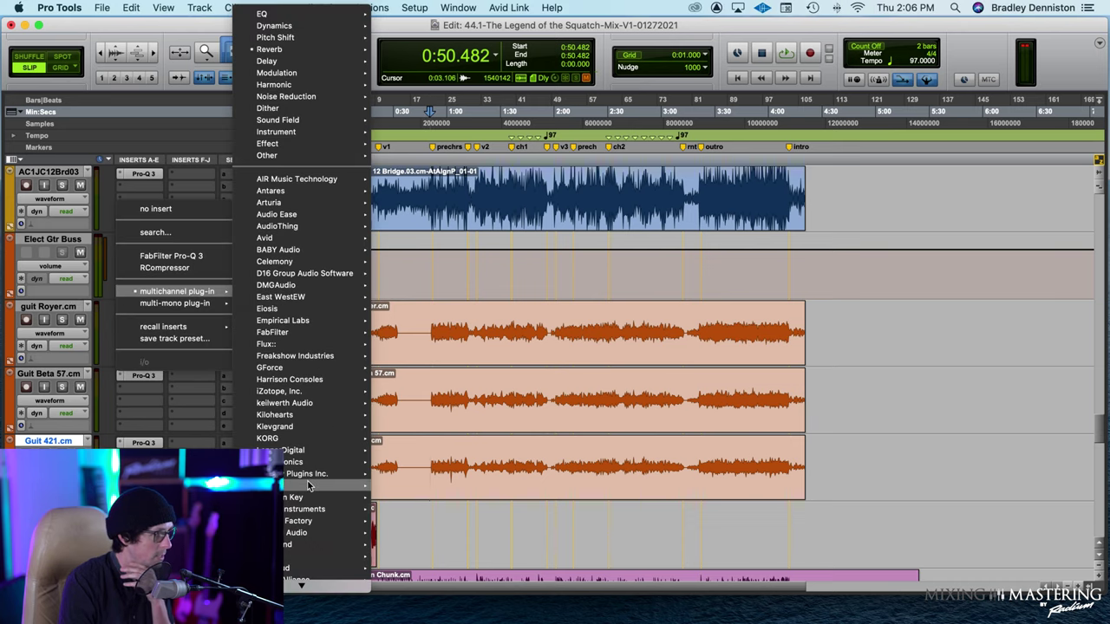
{"action": "mouse_move", "coordinate": [286, 238]}
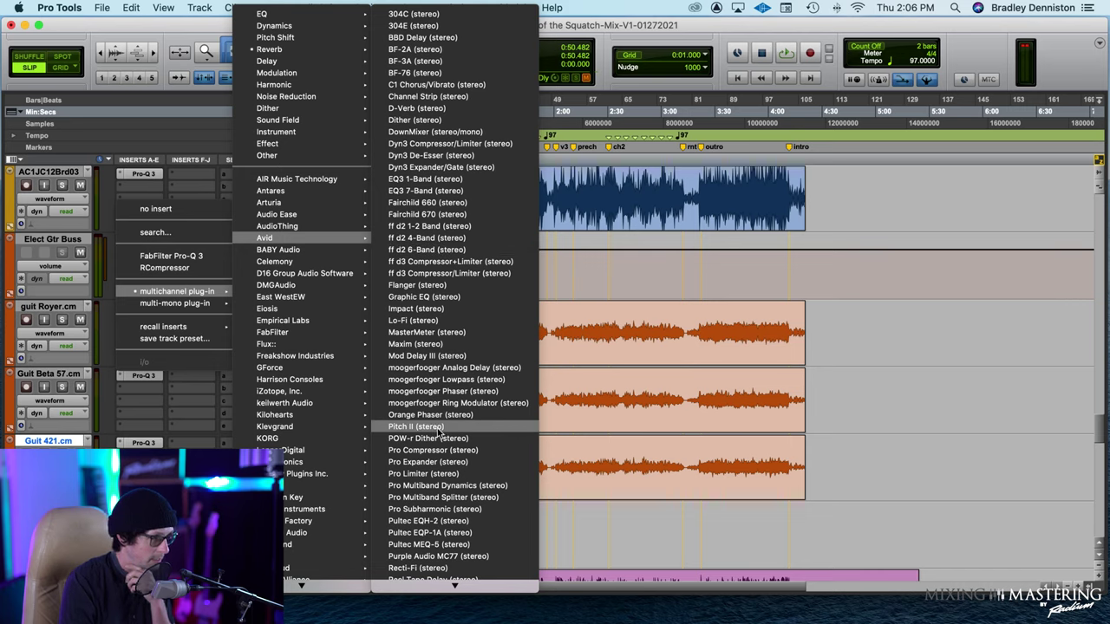
{"action": "scroll", "coordinate": [438, 518], "scroll_direction": "down", "scroll_amount": 3}
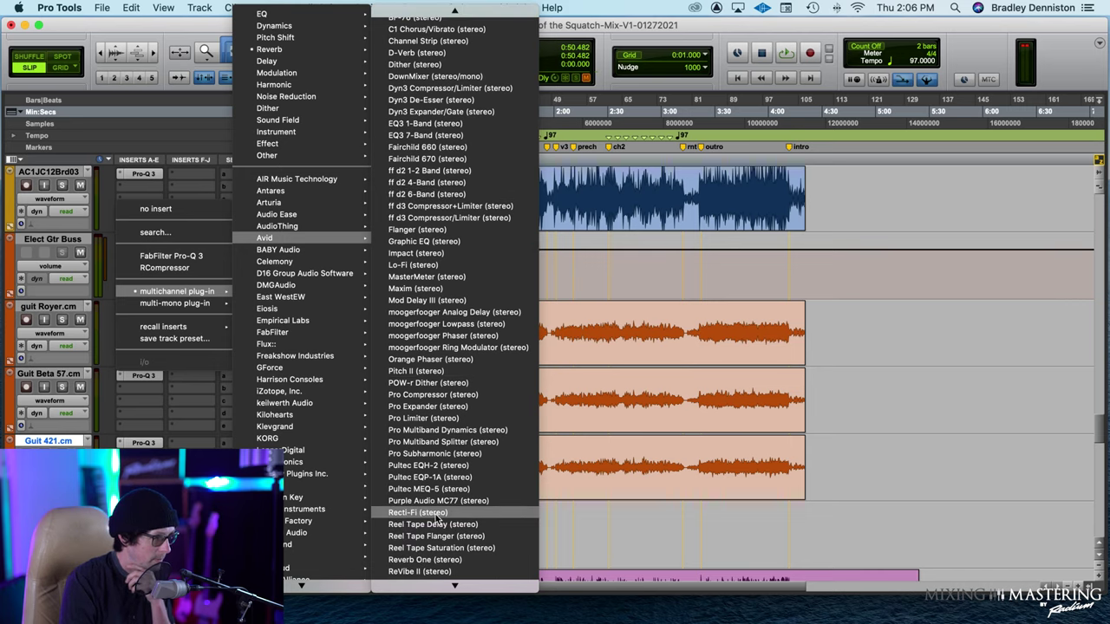
{"action": "scroll", "coordinate": [445, 514], "scroll_direction": "down", "scroll_amount": 3}
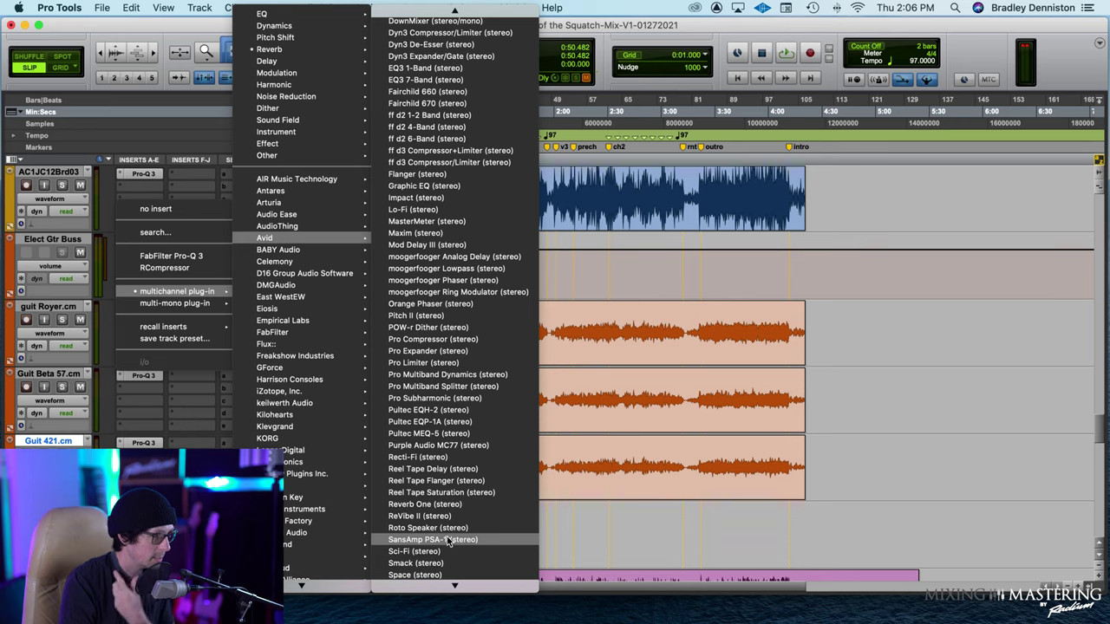
{"action": "scroll", "coordinate": [447, 541], "scroll_direction": "down", "scroll_amount": 3}
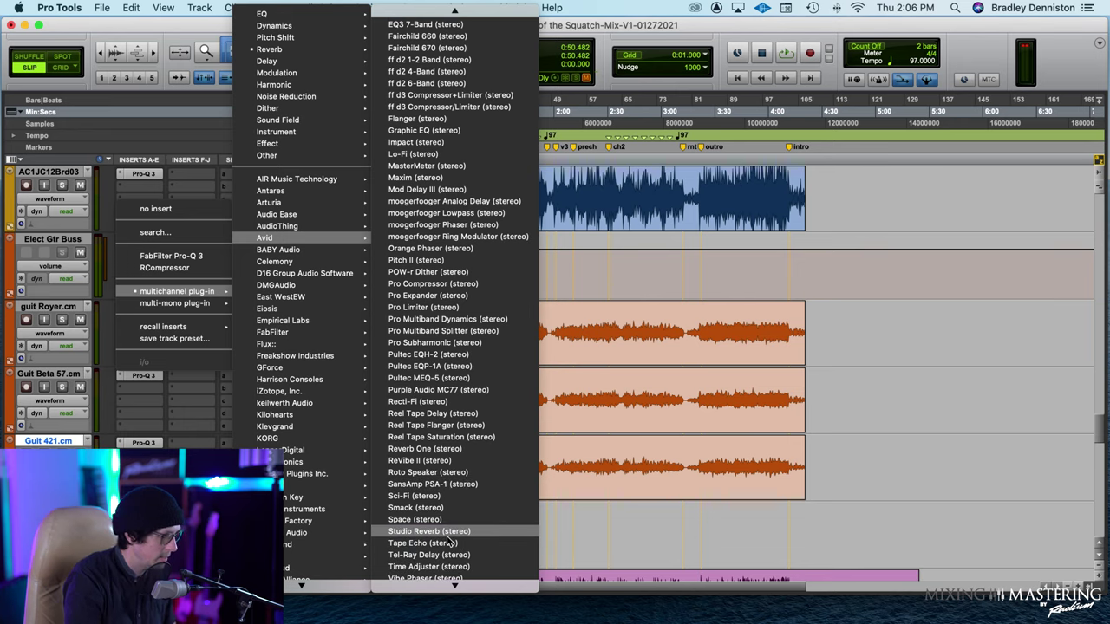
{"action": "left_click", "coordinate": [448, 536]}
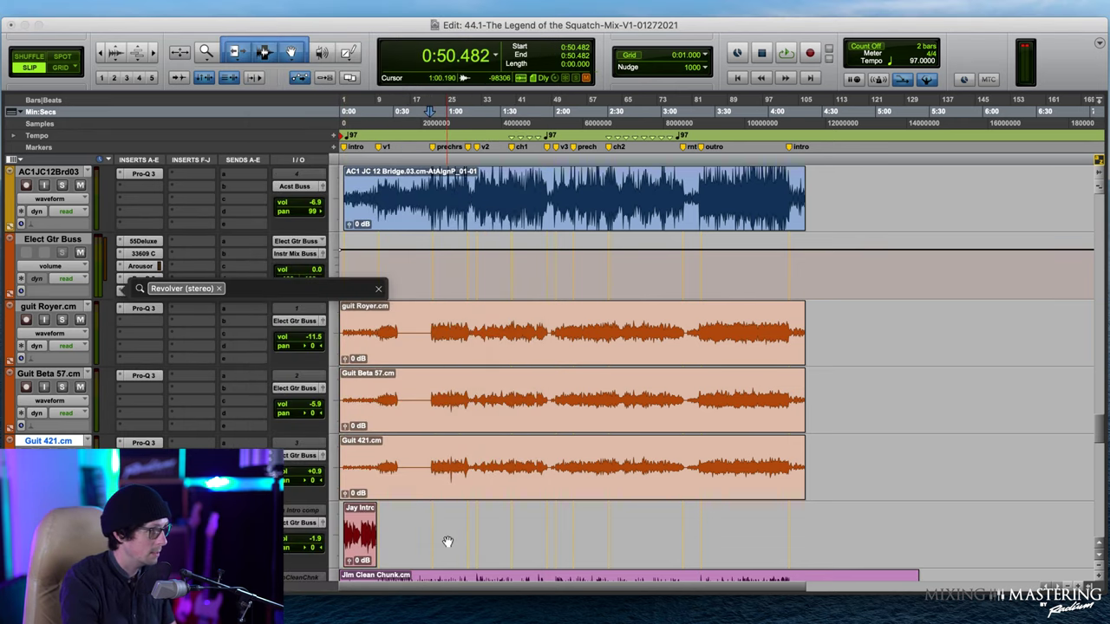
{"action": "type", "text": "spa"}
{"action": "key", "text": "BackSpace"}
{"action": "type", "text": "r"}
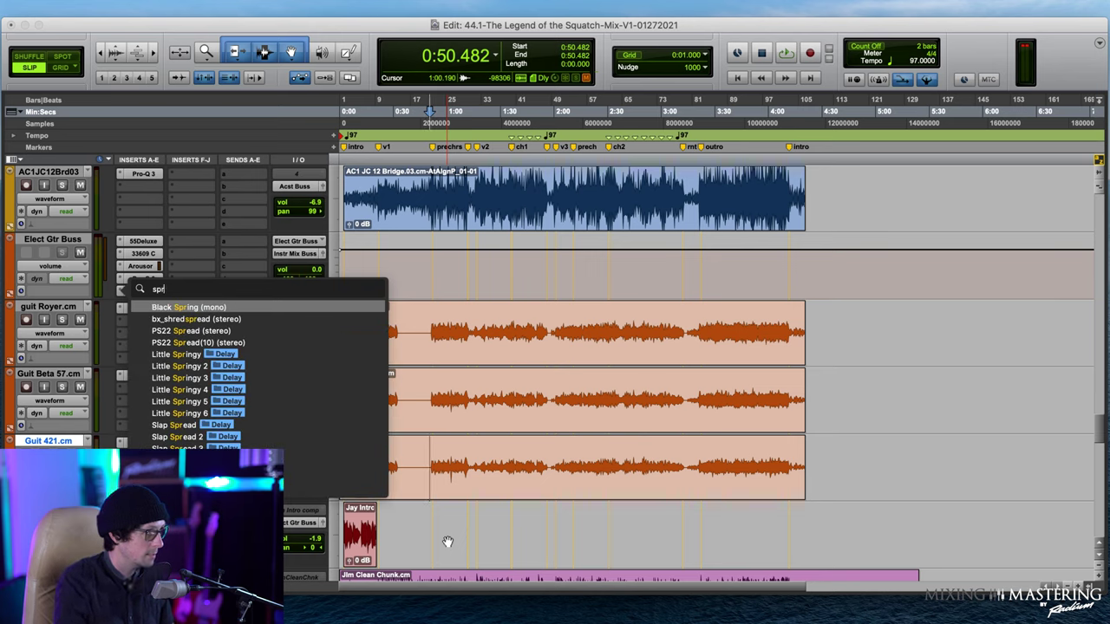
{"action": "left_click", "coordinate": [209, 308]}
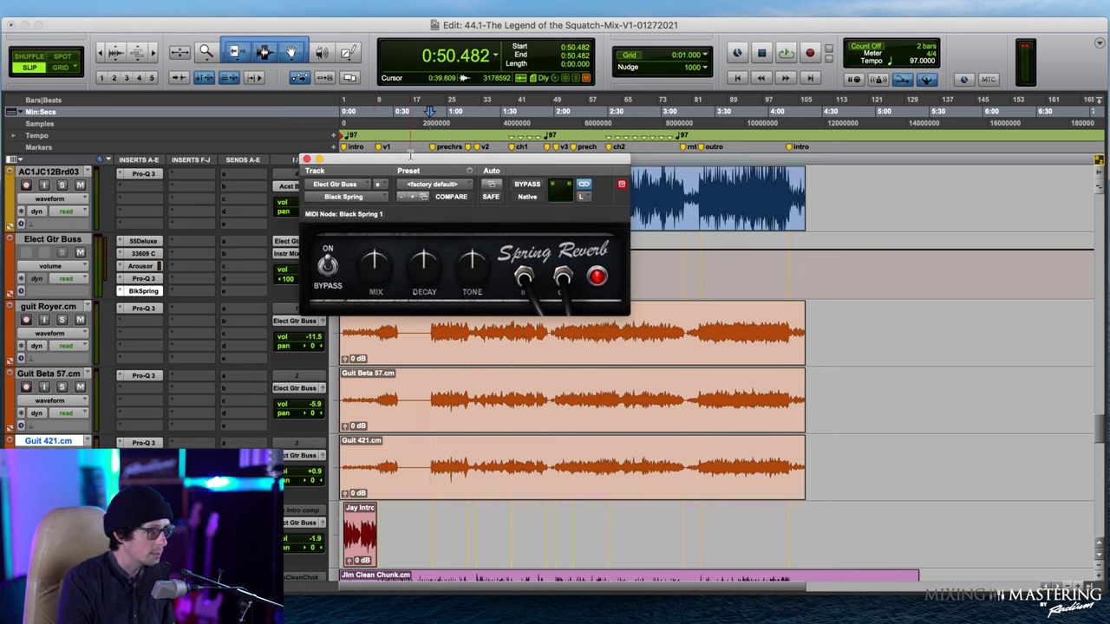
- Turn the Black Spring reverb mix down to 2.9 while the song plays
{"action": "left_click_drag", "start_coordinate": [411, 156], "coordinate": [483, 265]}
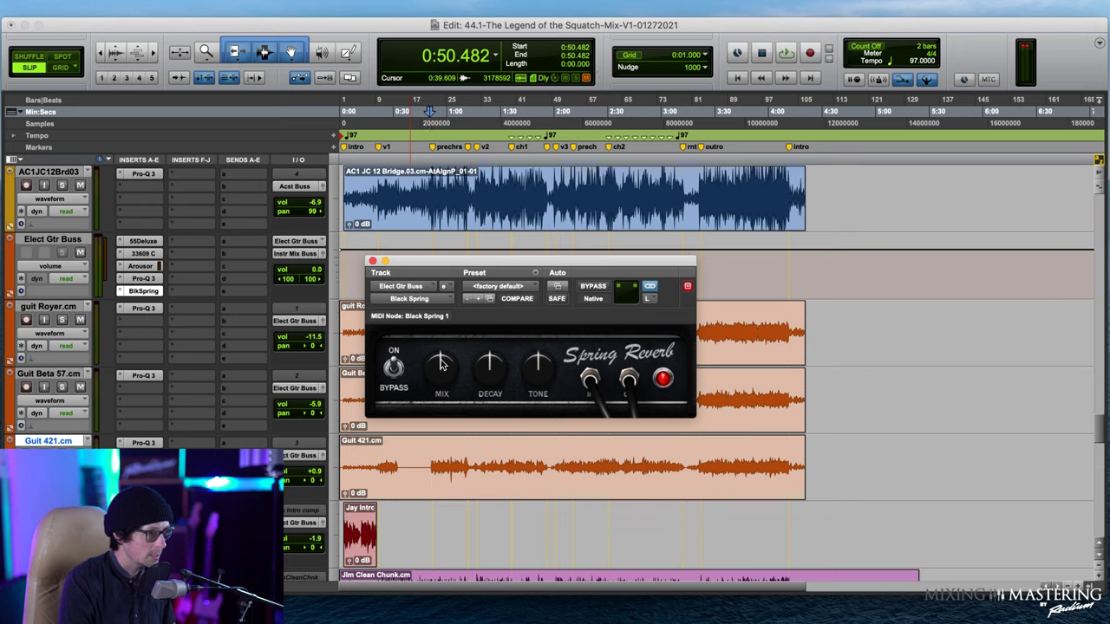
{"action": "left_click_drag", "start_coordinate": [440, 366], "coordinate": [428, 385]}
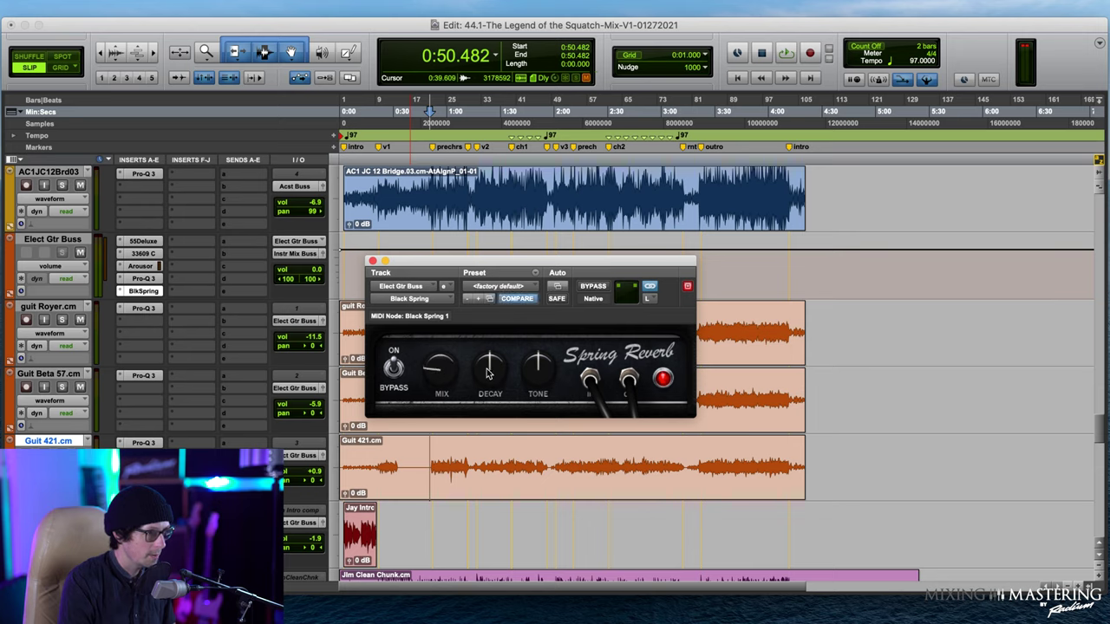
{"action": "left_click_drag", "start_coordinate": [448, 392], "coordinate": [446, 358]}
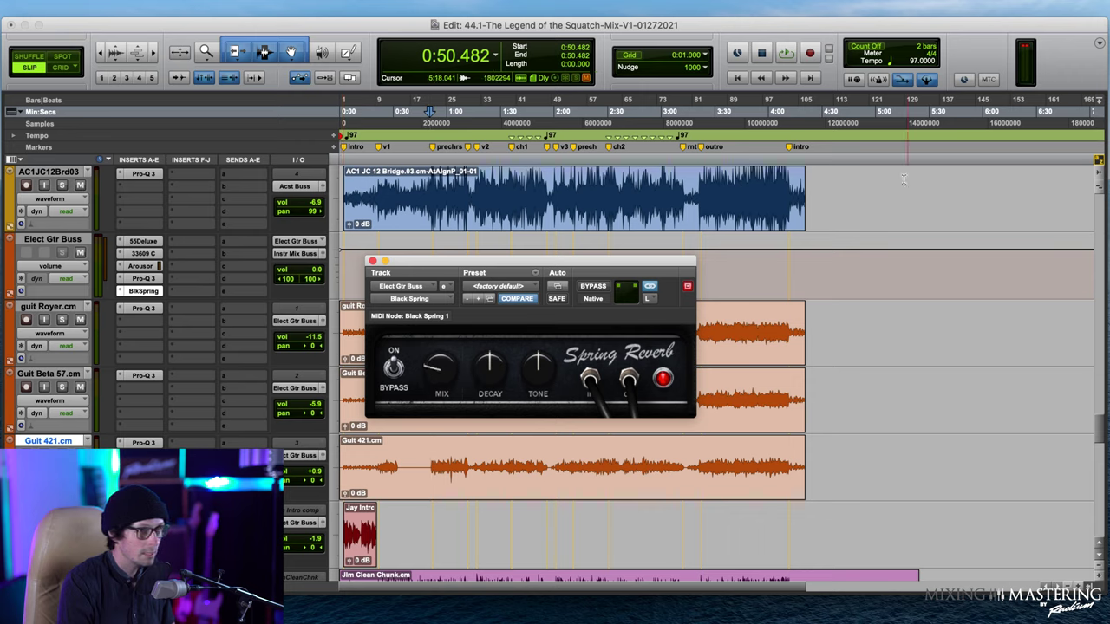
{"action": "key", "text": "space"}
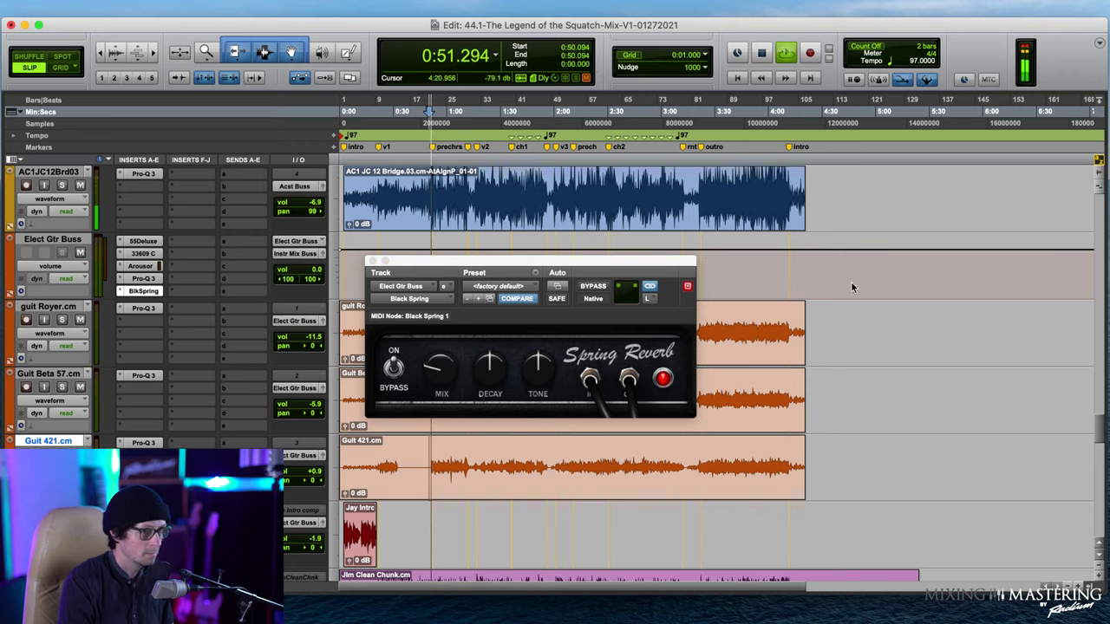
{"action": "mouse_move", "coordinate": [435, 373]}
{"action": "left_mouse_down"}
{"action": "mouse_move", "coordinate": [442, 359]}
{"action": "mouse_move", "coordinate": [433, 364]}
{"action": "left_mouse_up"}
- With guit Royer soloed, shorten the decay, set tone to 2.4 and mix to 4.7, then unsolo
{"action": "left_click", "coordinate": [62, 319]}
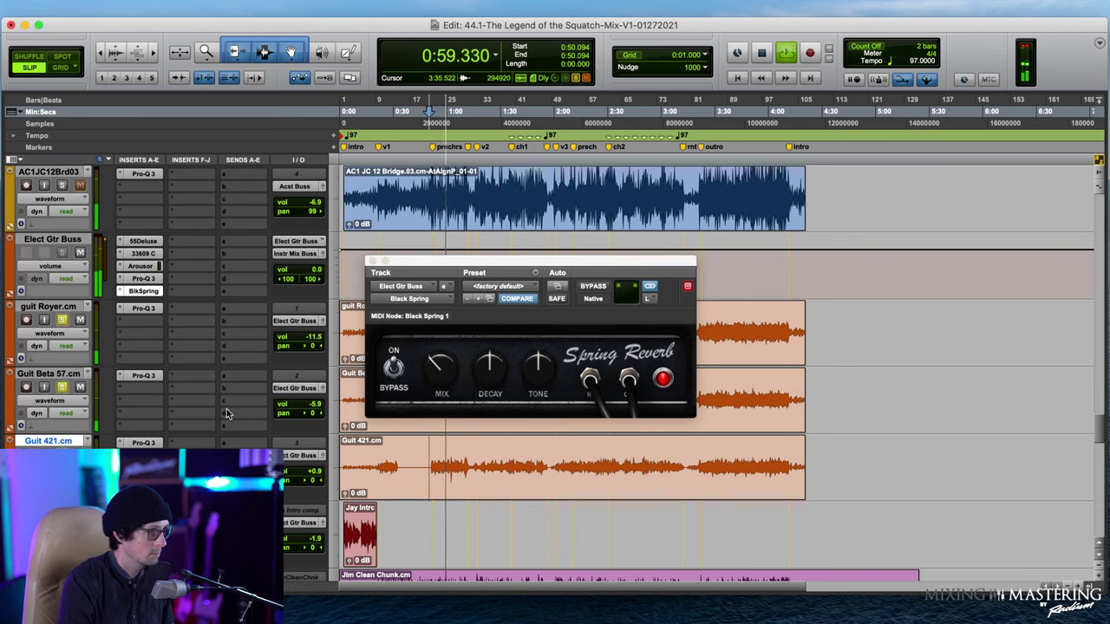
{"action": "left_click", "coordinate": [442, 371]}
{"action": "mouse_move", "coordinate": [490, 367]}
{"action": "left_mouse_down"}
{"action": "mouse_move", "coordinate": [499, 378]}
{"action": "mouse_move", "coordinate": [485, 374]}
{"action": "mouse_move", "coordinate": [487, 345]}
{"action": "mouse_move", "coordinate": [538, 354]}
{"action": "mouse_move", "coordinate": [536, 344]}
{"action": "mouse_move", "coordinate": [511, 376]}
{"action": "mouse_move", "coordinate": [514, 361]}
{"action": "mouse_move", "coordinate": [499, 375]}
{"action": "mouse_move", "coordinate": [499, 365]}
{"action": "left_mouse_up"}
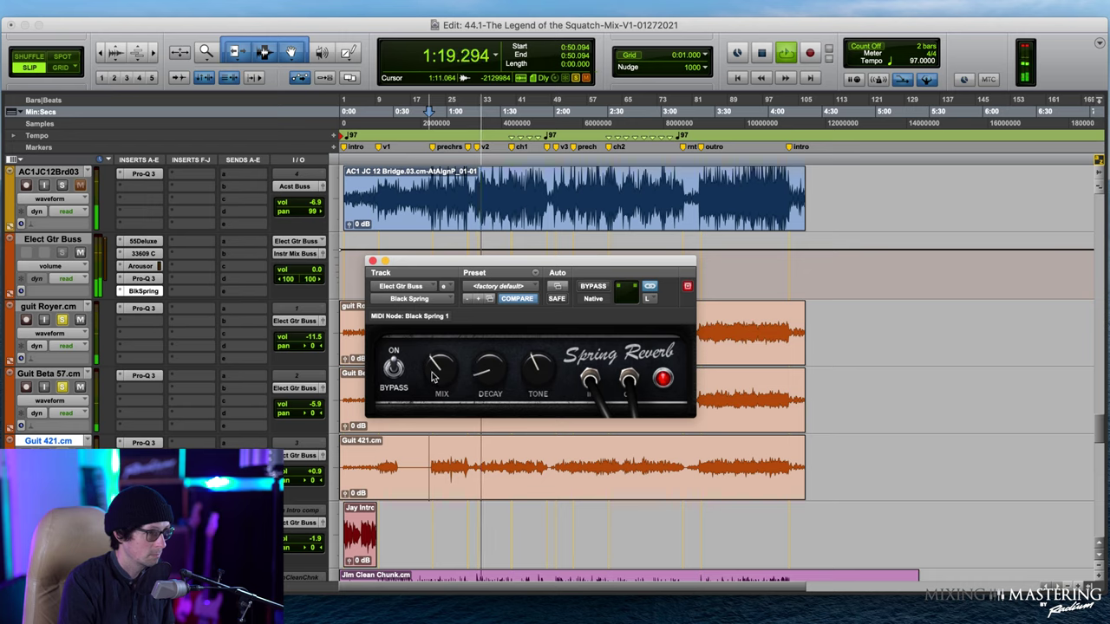
{"action": "mouse_move", "coordinate": [434, 378]}
{"action": "left_mouse_down"}
{"action": "mouse_move", "coordinate": [446, 350]}
{"action": "mouse_move", "coordinate": [442, 364]}
{"action": "left_mouse_up"}
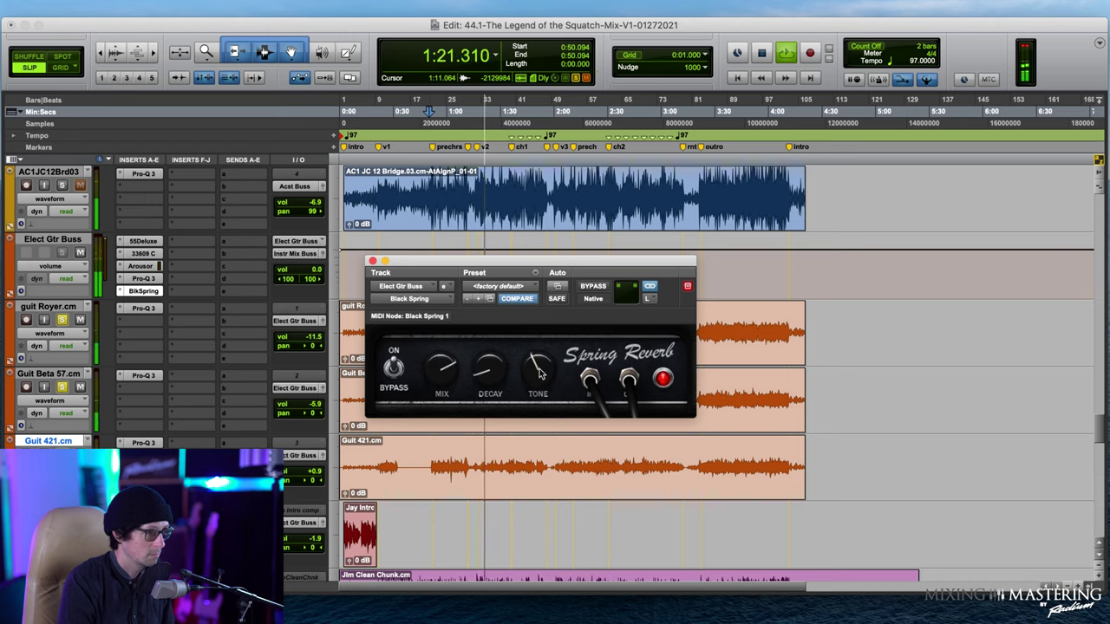
{"action": "left_click_drag", "start_coordinate": [537, 371], "coordinate": [532, 388]}
{"action": "left_click_drag", "start_coordinate": [440, 373], "coordinate": [419, 446]}
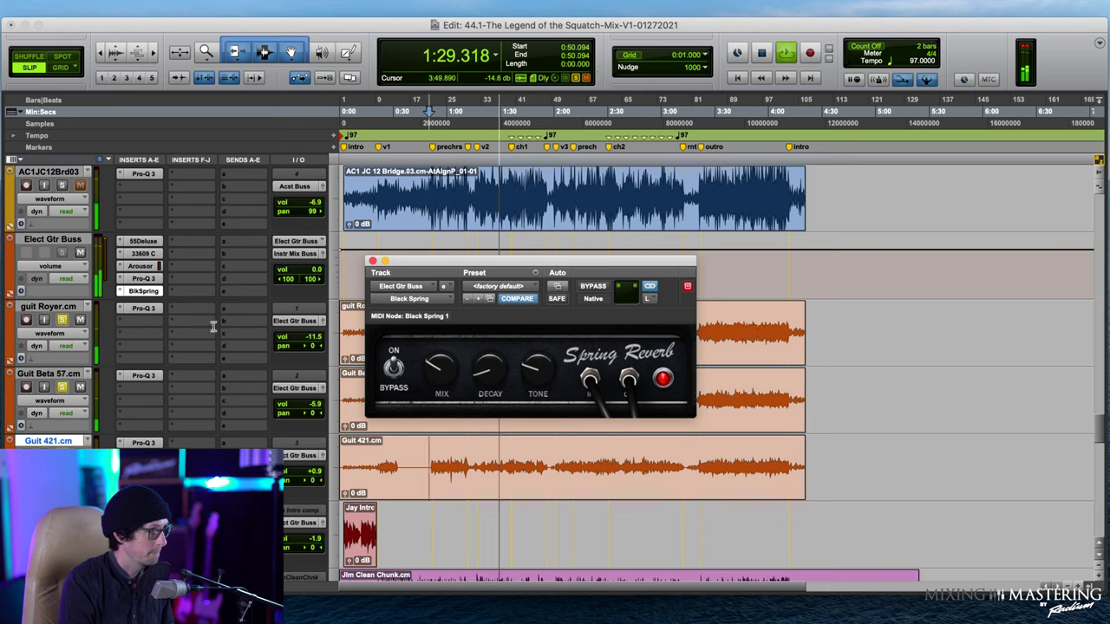
{"action": "left_click", "coordinate": [64, 320]}
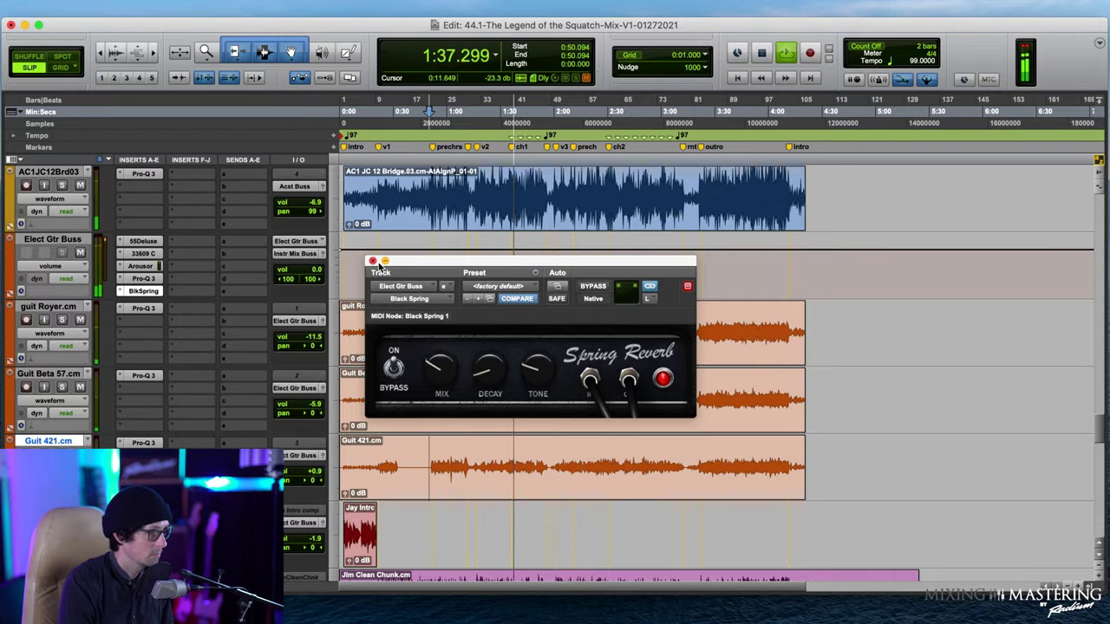
- On the Fender '55 Deluxe amp, cycle the MIC 2 model several times, toggle OFF AXIS, and close it
{"action": "left_click", "coordinate": [373, 261]}
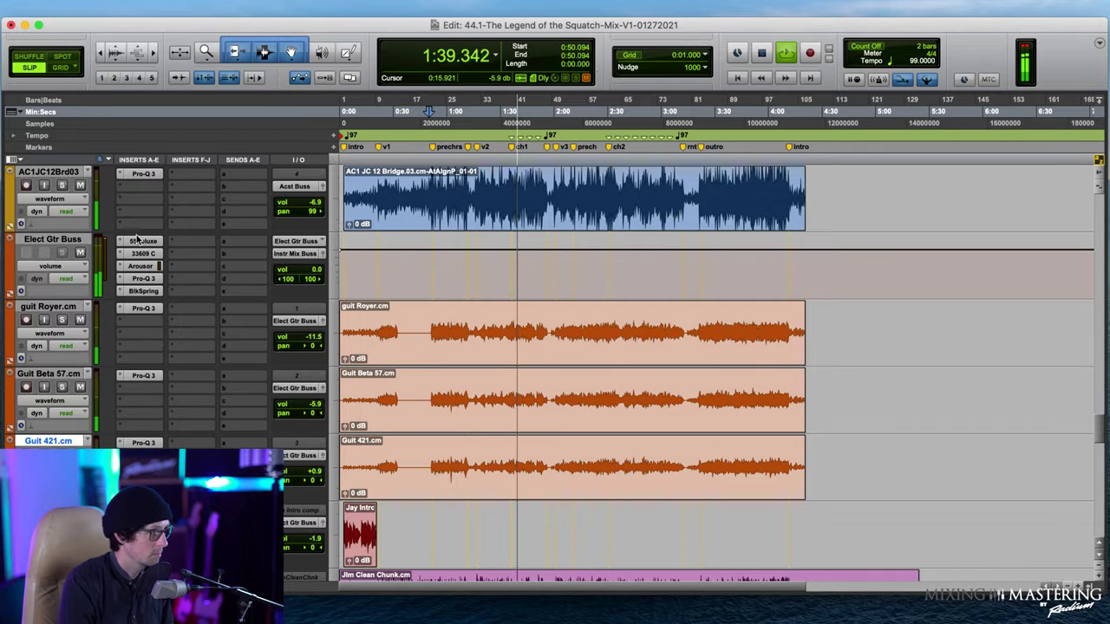
{"action": "left_click", "coordinate": [143, 242]}
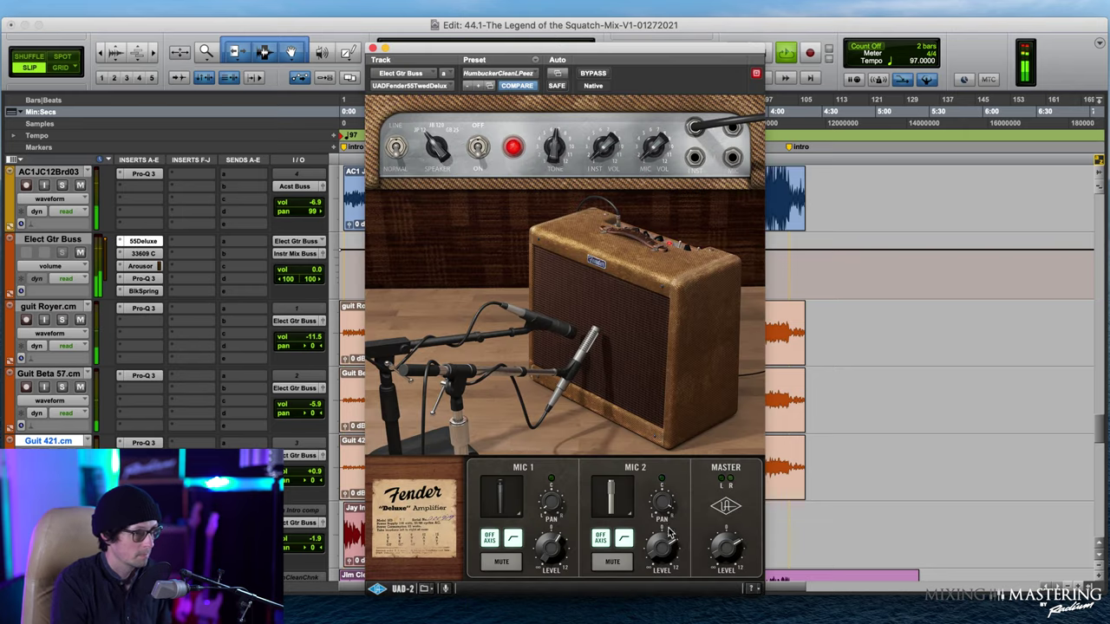
{"action": "left_click", "coordinate": [612, 512]}
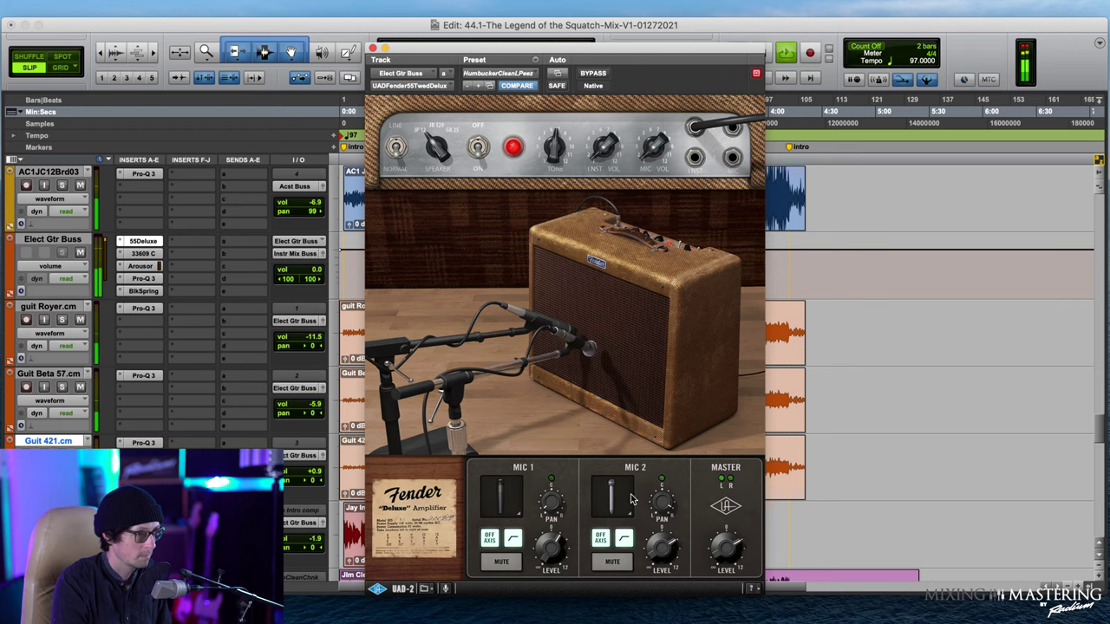
{"action": "left_click", "coordinate": [612, 512]}
{"action": "left_click", "coordinate": [612, 511]}
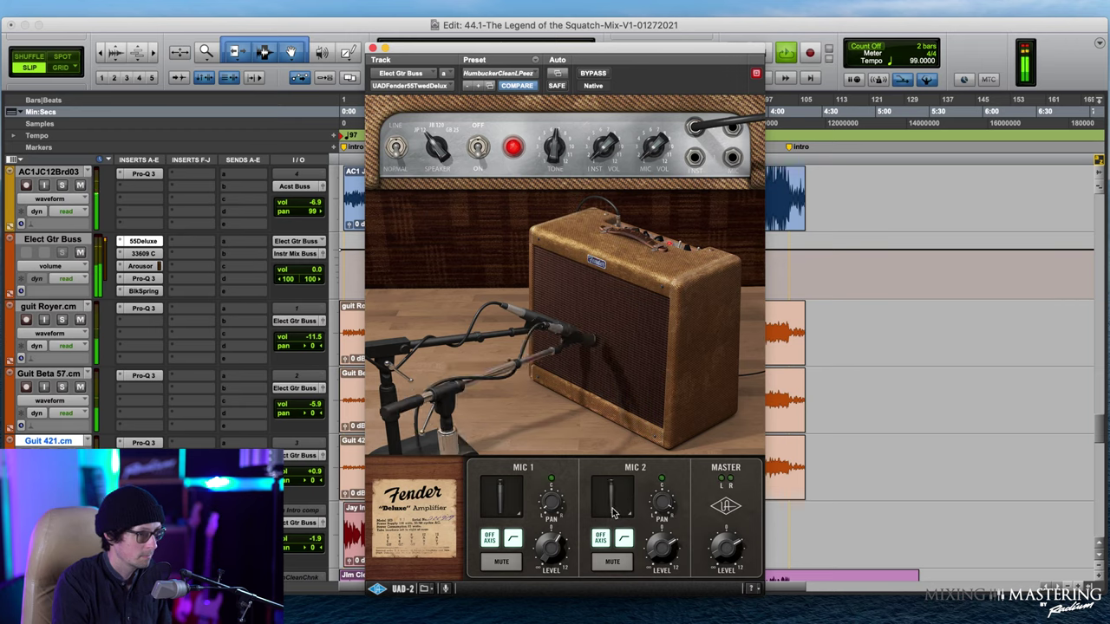
{"action": "left_click", "coordinate": [612, 511]}
{"action": "left_click", "coordinate": [613, 512]}
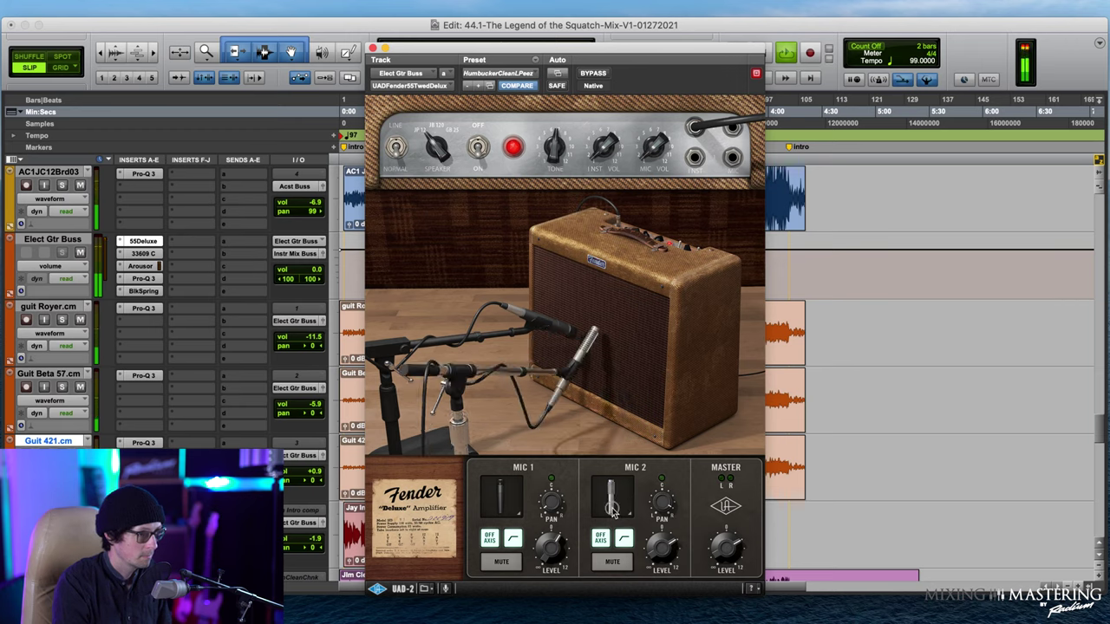
{"action": "left_click", "coordinate": [612, 512]}
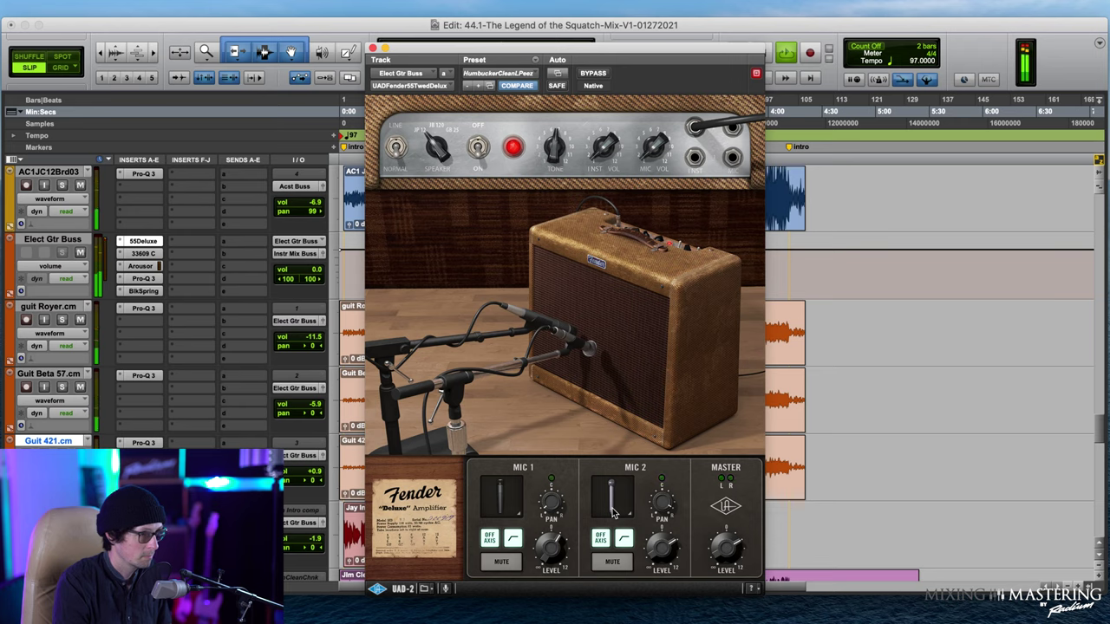
{"action": "left_click", "coordinate": [604, 537]}
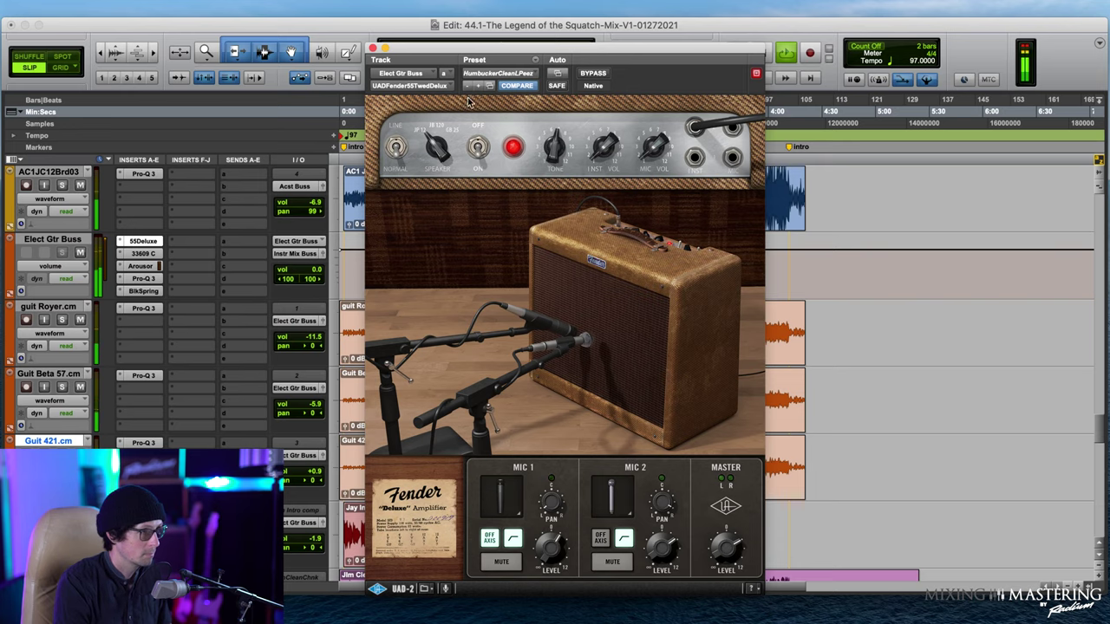
{"action": "left_click", "coordinate": [373, 49]}
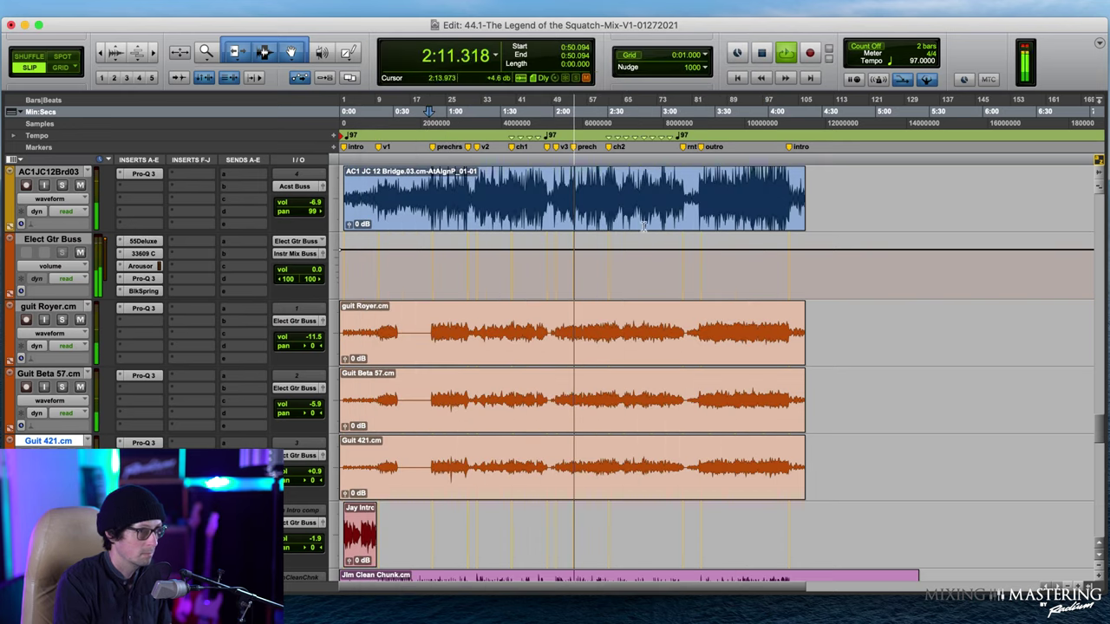
- Move playback to about 3:41 on guit Royer and reopen the Black Spring reverb settings
{"action": "left_click", "coordinate": [745, 339]}
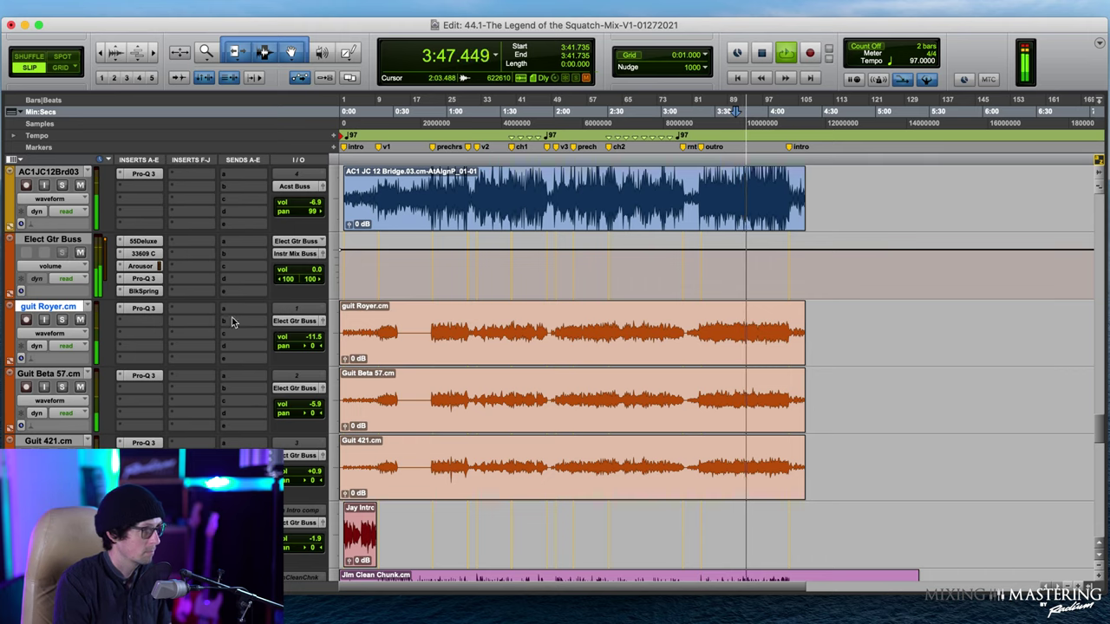
{"action": "left_click", "coordinate": [138, 293]}
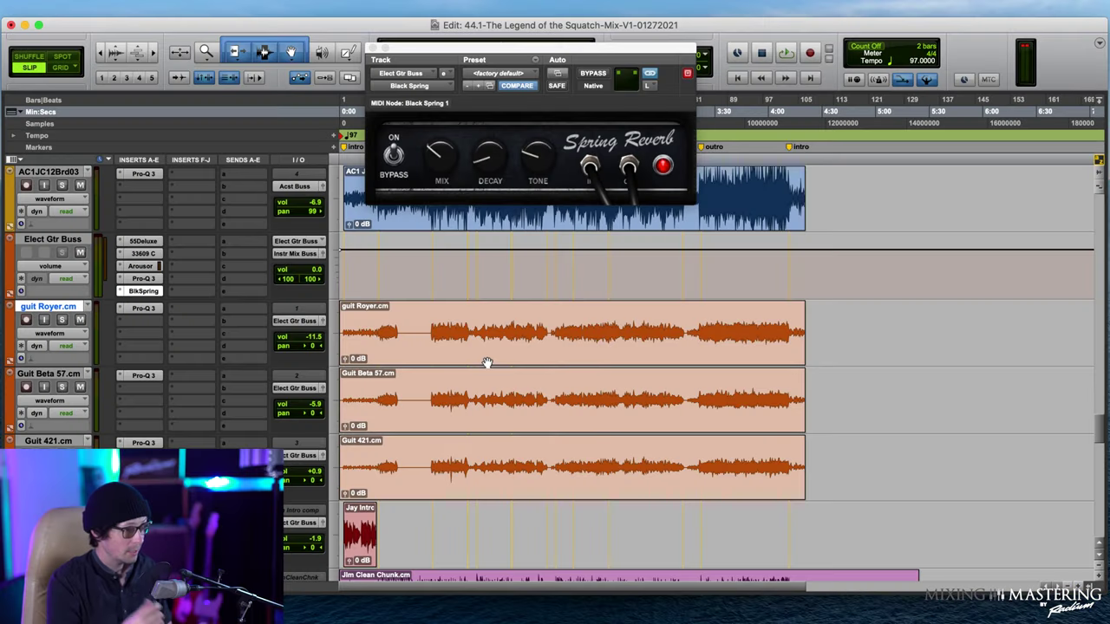
- Bring back Elect Gtr Buss's Fender '55 Deluxe amp on its Humbucker Clean L Peez preset
{"action": "mouse_move", "coordinate": [499, 154]}
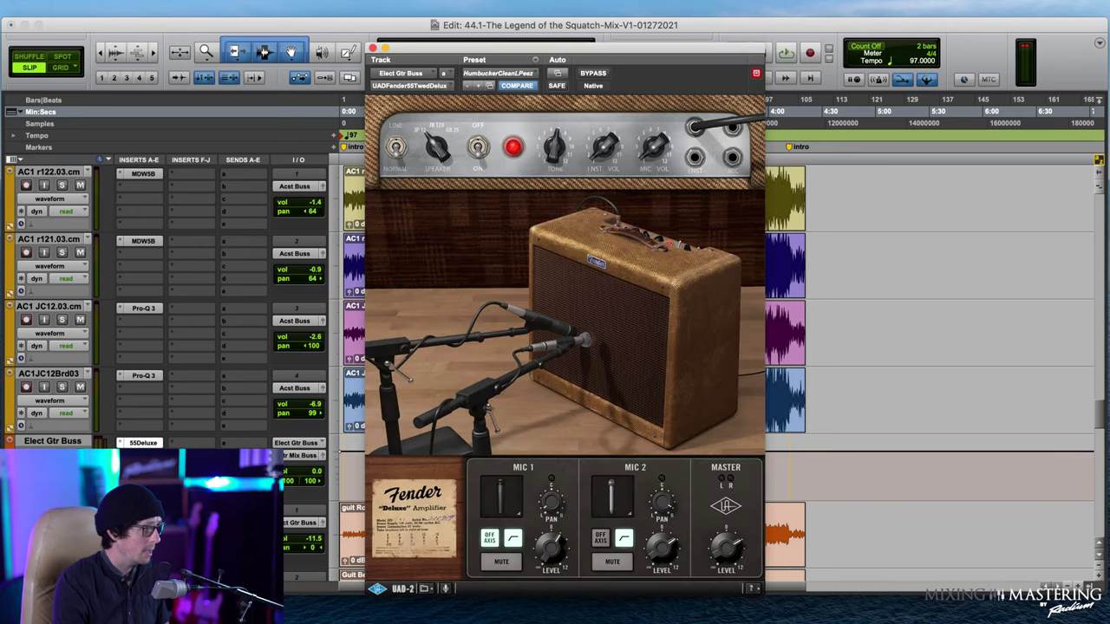
- Step through the bus's 33609, Arousor and Pro-Q 3 inserts
{"action": "left_click", "coordinate": [143, 457]}
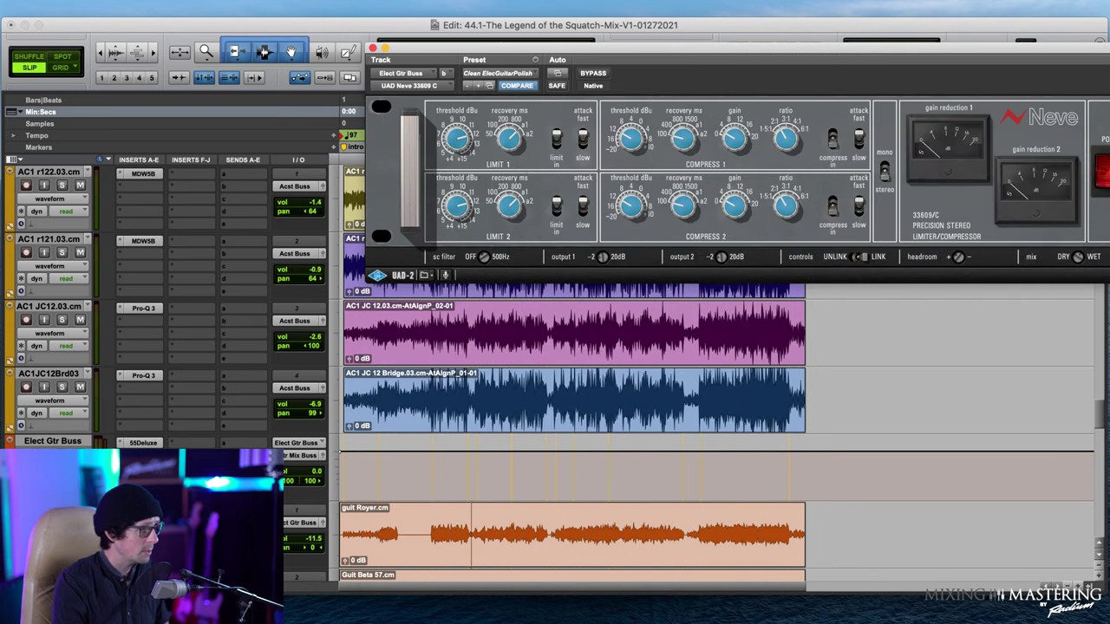
{"action": "left_click", "coordinate": [143, 469]}
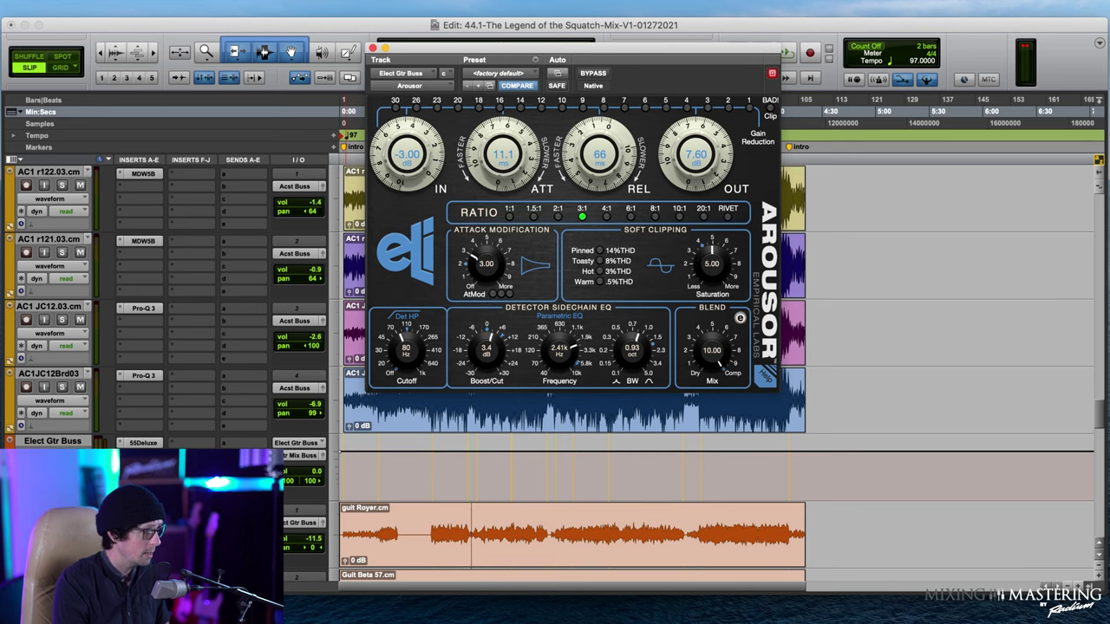
{"action": "left_click", "coordinate": [143, 482]}
- Move the 159 Hz Pro-Q 3 bell to 165.33 Hz, -1.71 dB and make the 505 Hz dip shallower
{"action": "left_click", "coordinate": [577, 270]}
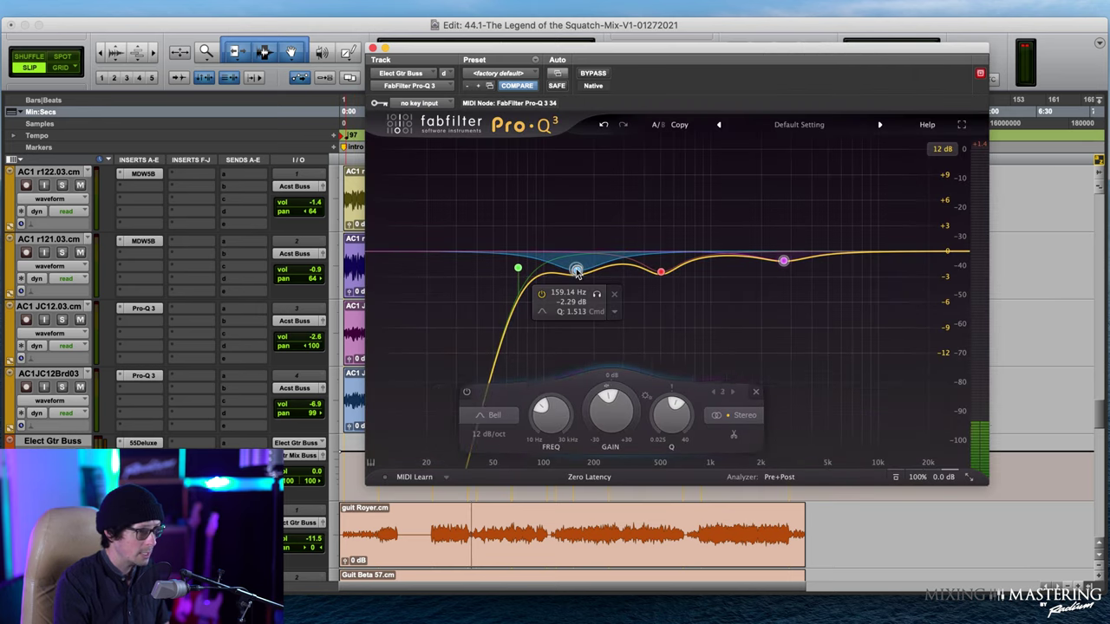
{"action": "left_click_drag", "start_coordinate": [576, 271], "coordinate": [580, 265]}
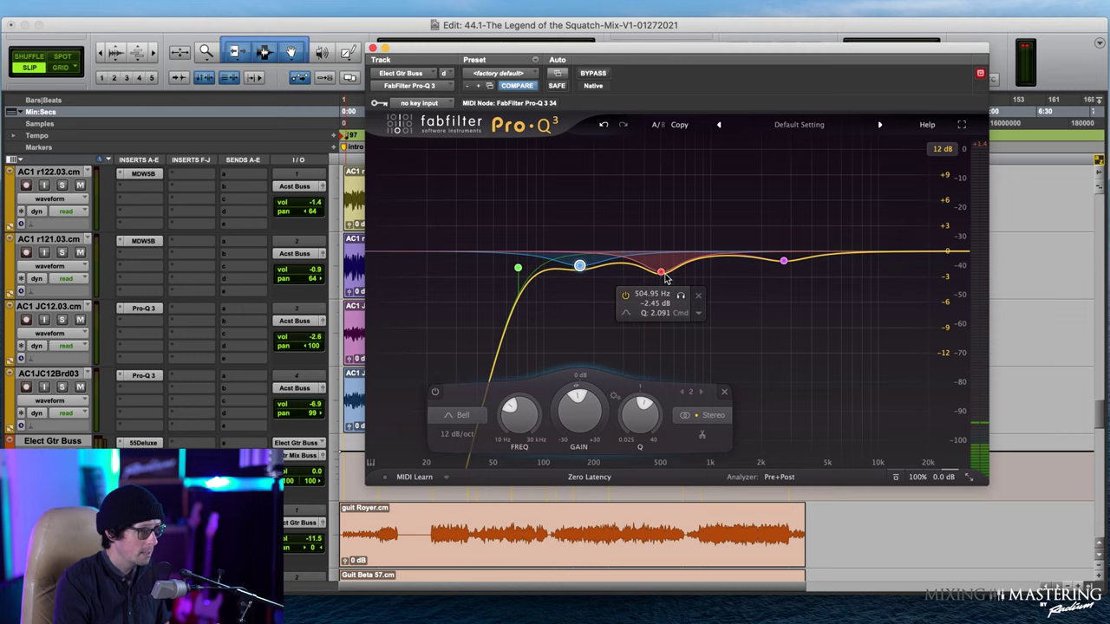
{"action": "left_click_drag", "start_coordinate": [665, 274], "coordinate": [663, 266]}
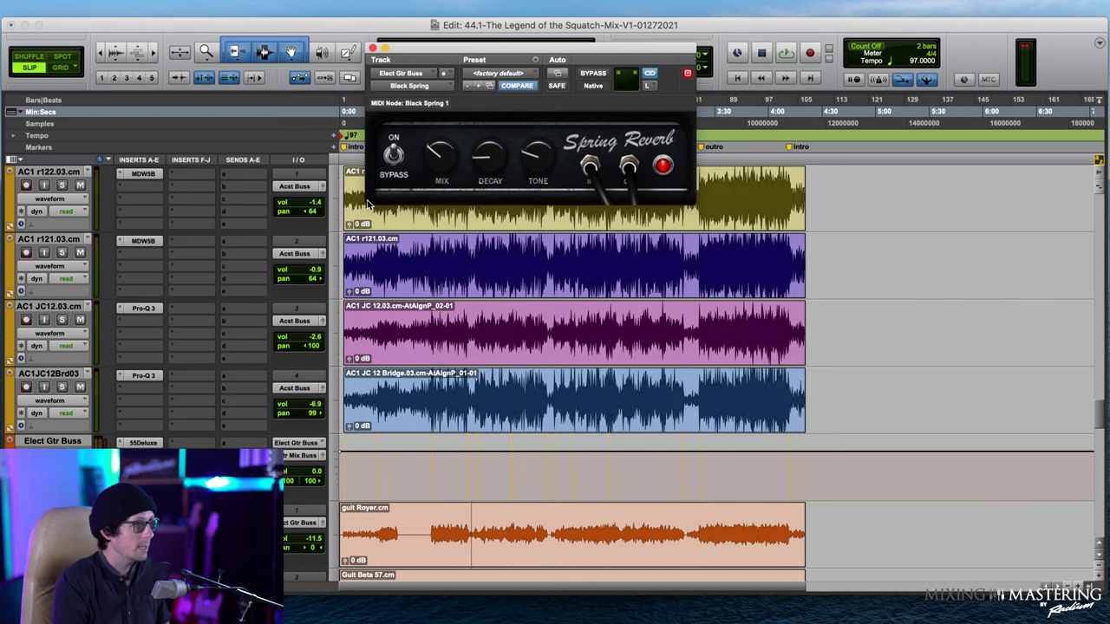
{"action": "left_click", "coordinate": [373, 48]}
{"action": "scroll", "coordinate": [491, 437], "scroll_direction": "down", "scroll_amount": 3}
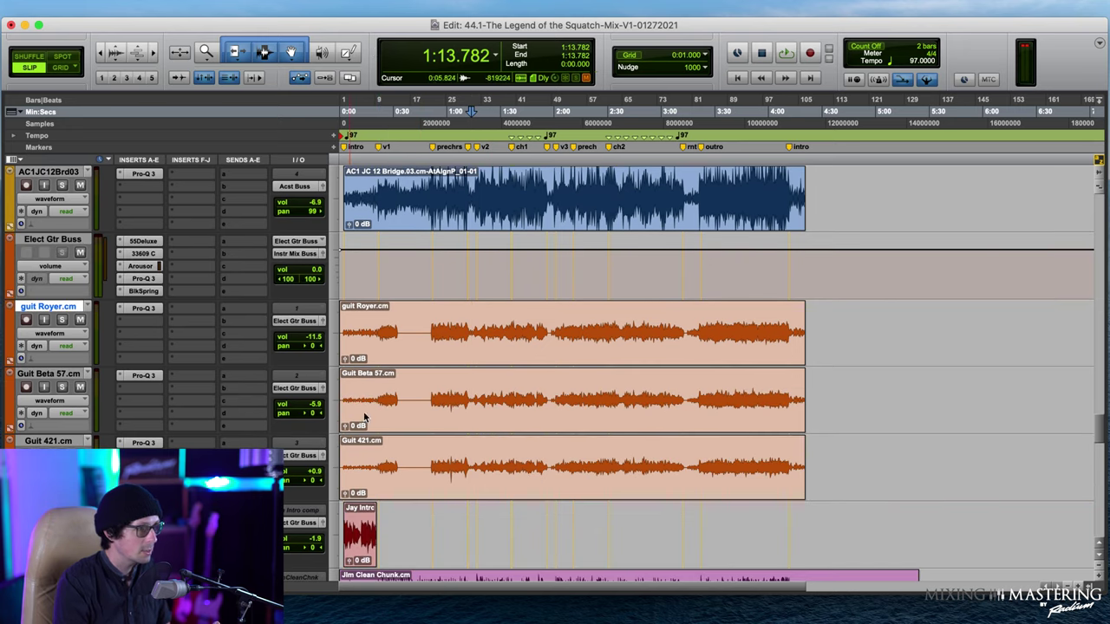
- Place the edit point at 1:01.744 on Guit 421 and zoom in around it
{"action": "left_click", "coordinate": [64, 442]}
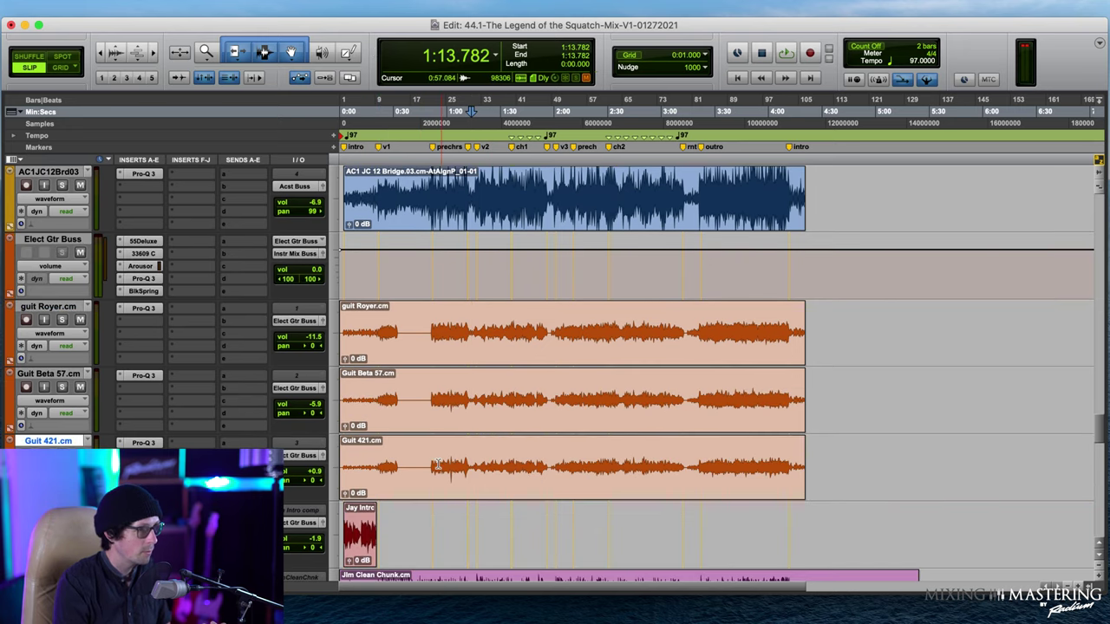
{"action": "left_click", "coordinate": [438, 463]}
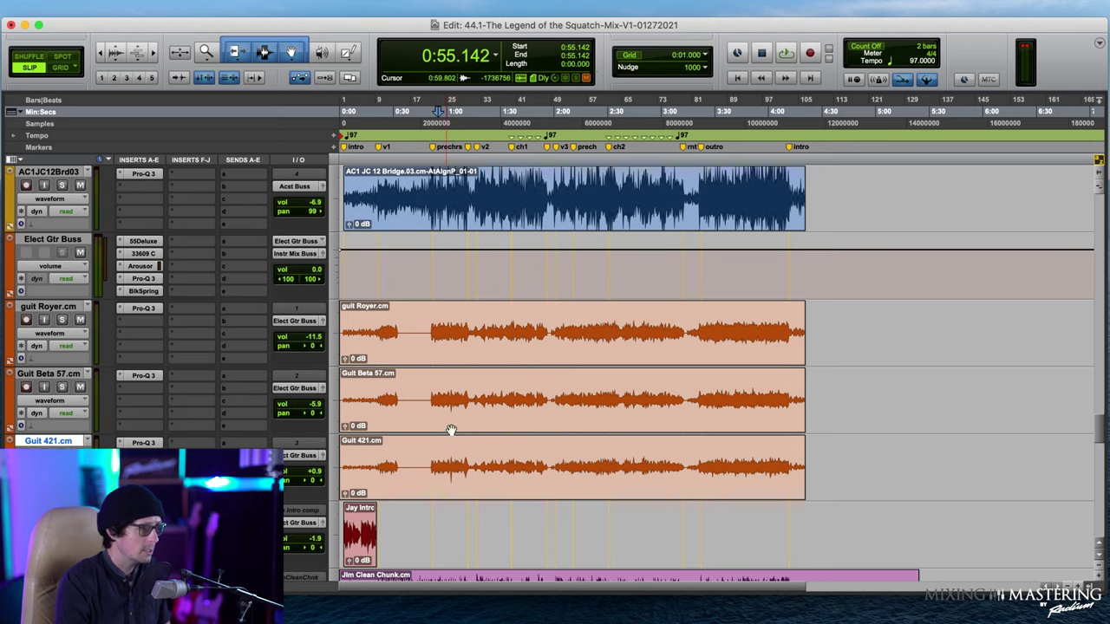
{"action": "left_click", "coordinate": [450, 459]}
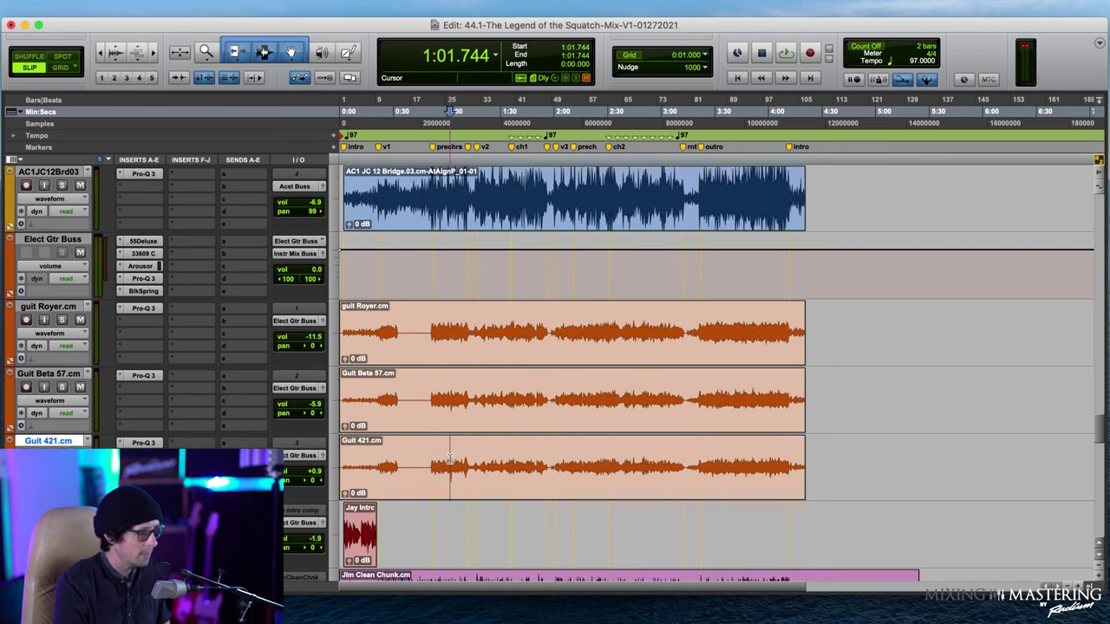
{"action": "key", "text": "super+bracketright"}
{"action": "key", "text": "super+bracketright"}
{"action": "key", "text": "super+bracketright"}
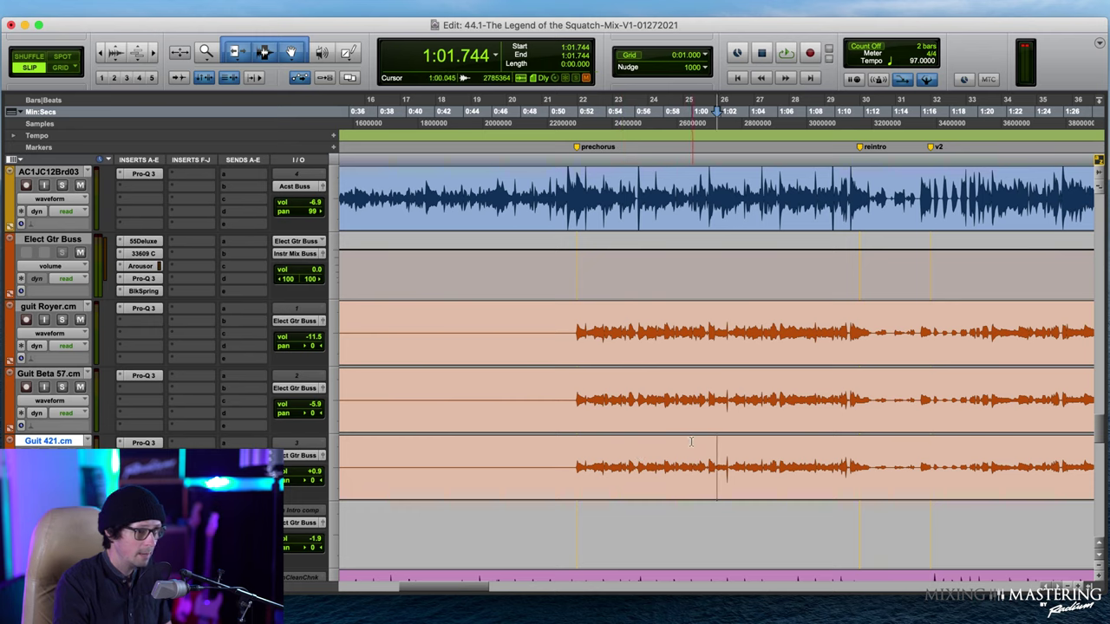
- Zoom to the 0:59.705–1:06.452 Guit 421 passage, then back out, with playback start at 1:01.695
{"action": "left_click_drag", "start_coordinate": [689, 444], "coordinate": [783, 467]}
{"action": "key", "text": "e"}
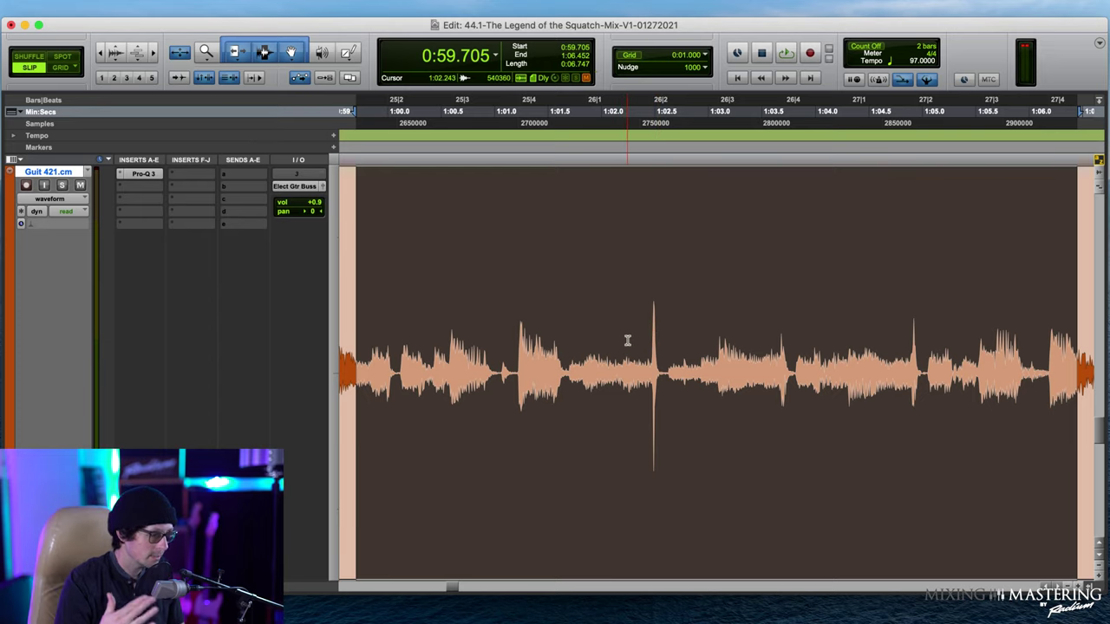
{"action": "key", "text": "super+bracketleft"}
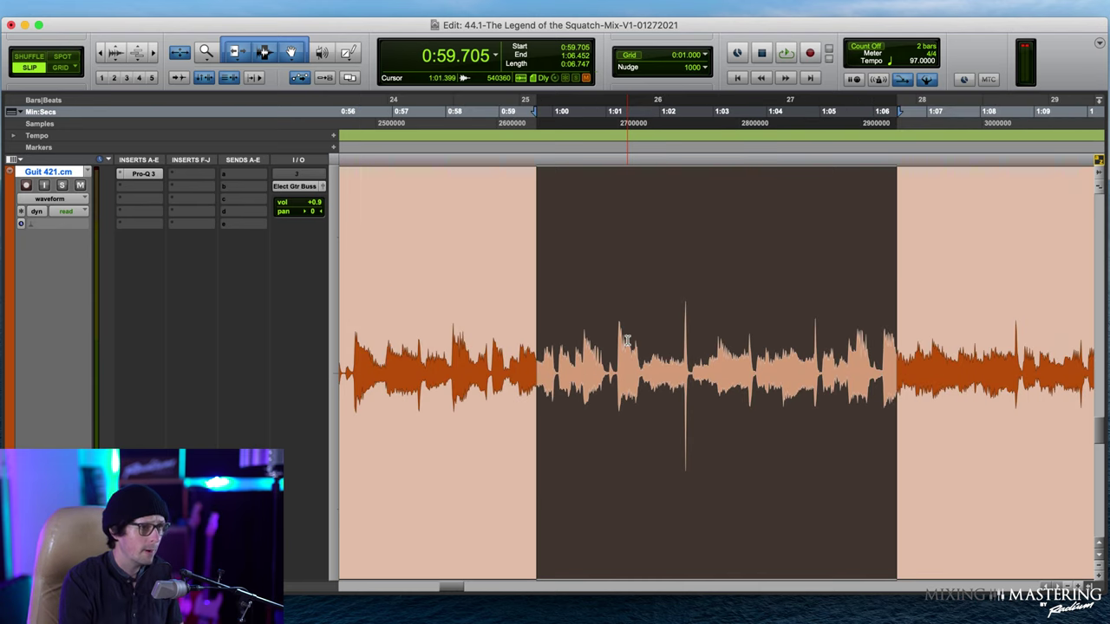
{"action": "key", "text": "e"}
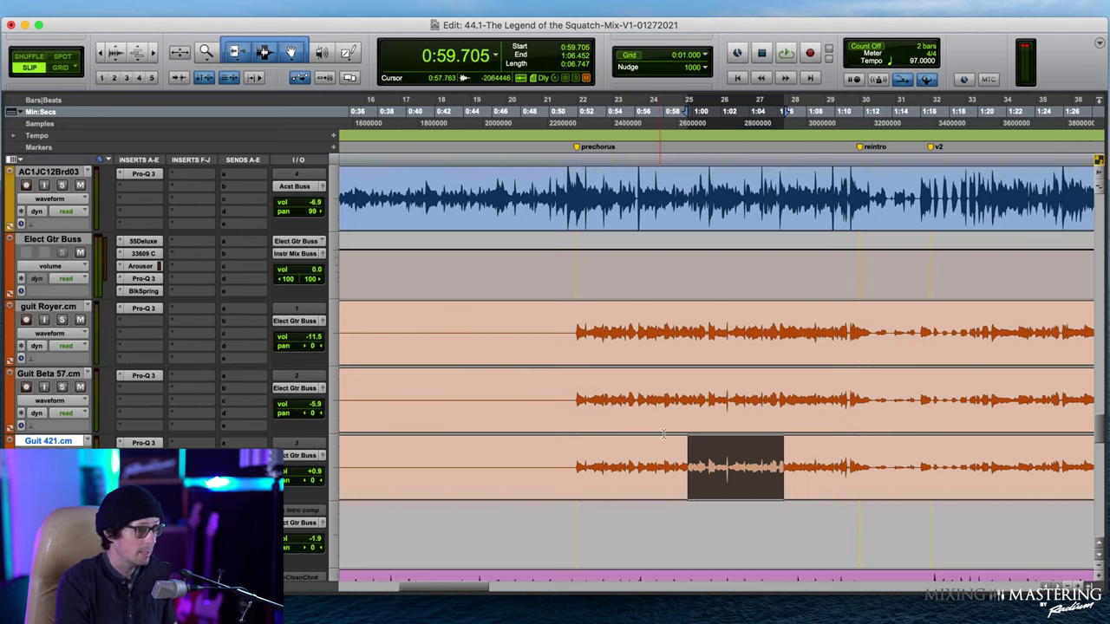
{"action": "left_click", "coordinate": [716, 458]}
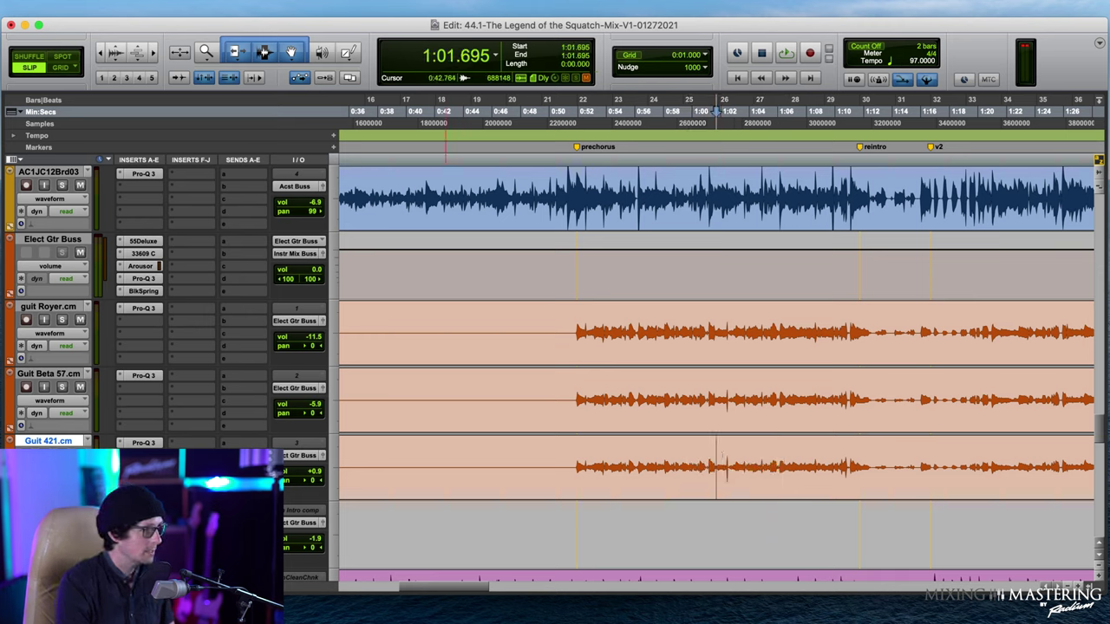
- Search plug-ins for 'la-' and insert the Teletronix LA-2A on Guit 421
{"action": "left_click", "coordinate": [178, 440]}
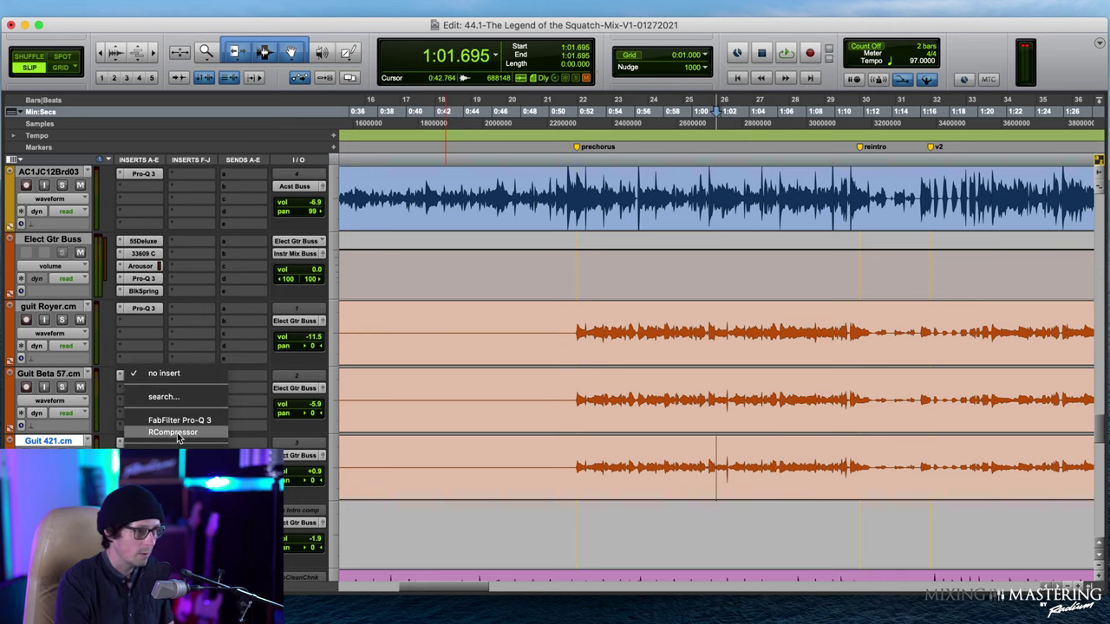
{"action": "mouse_move", "coordinate": [173, 455]}
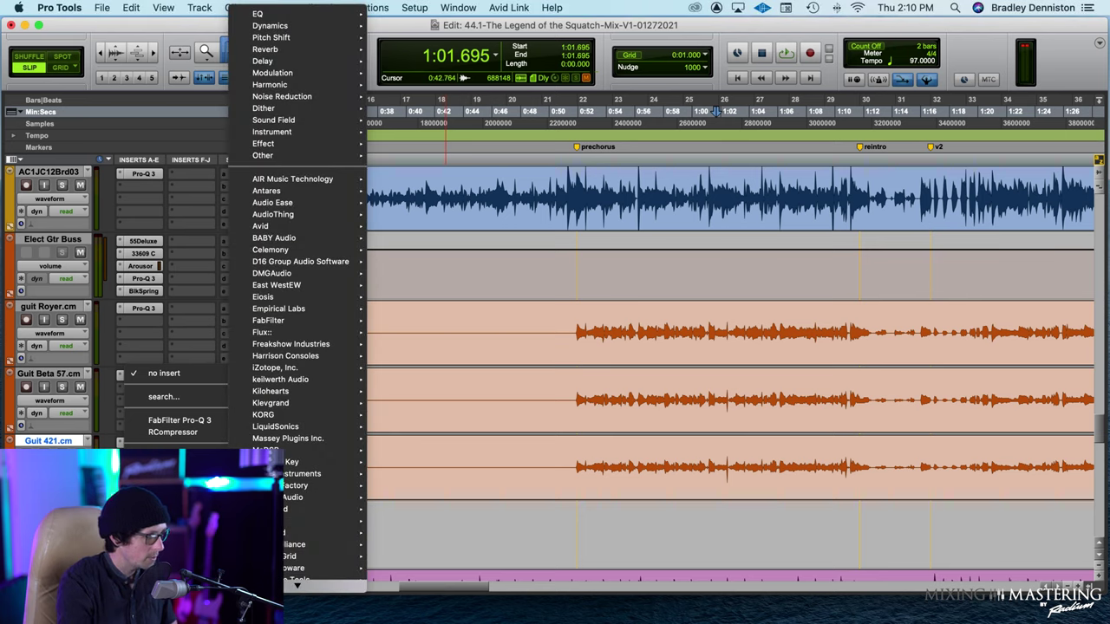
{"action": "key", "text": "Escape"}
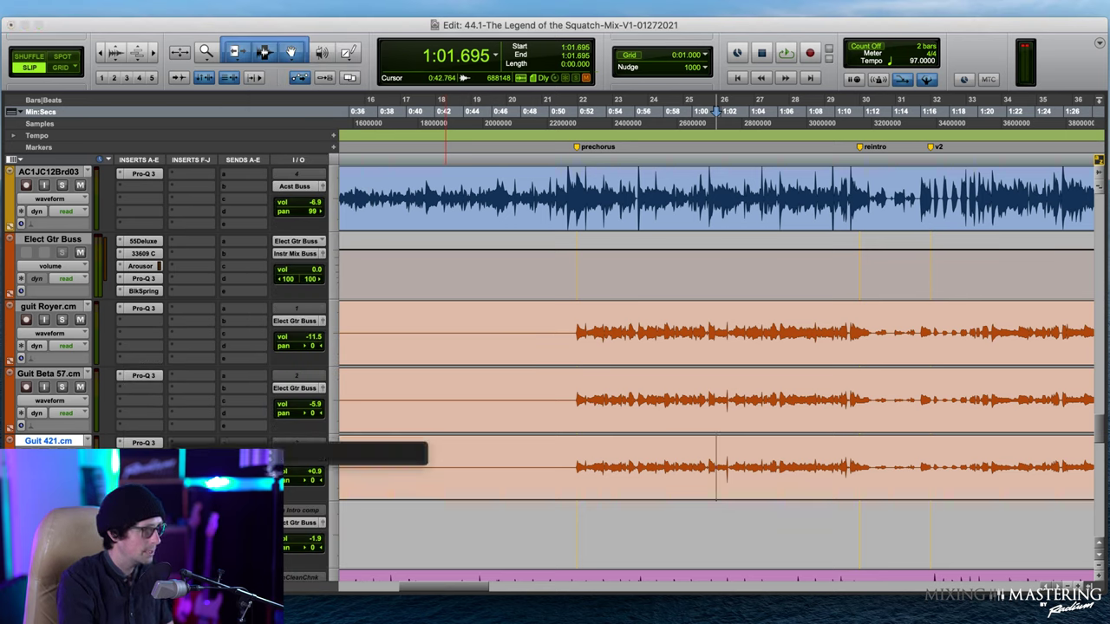
{"action": "type", "text": "la"}
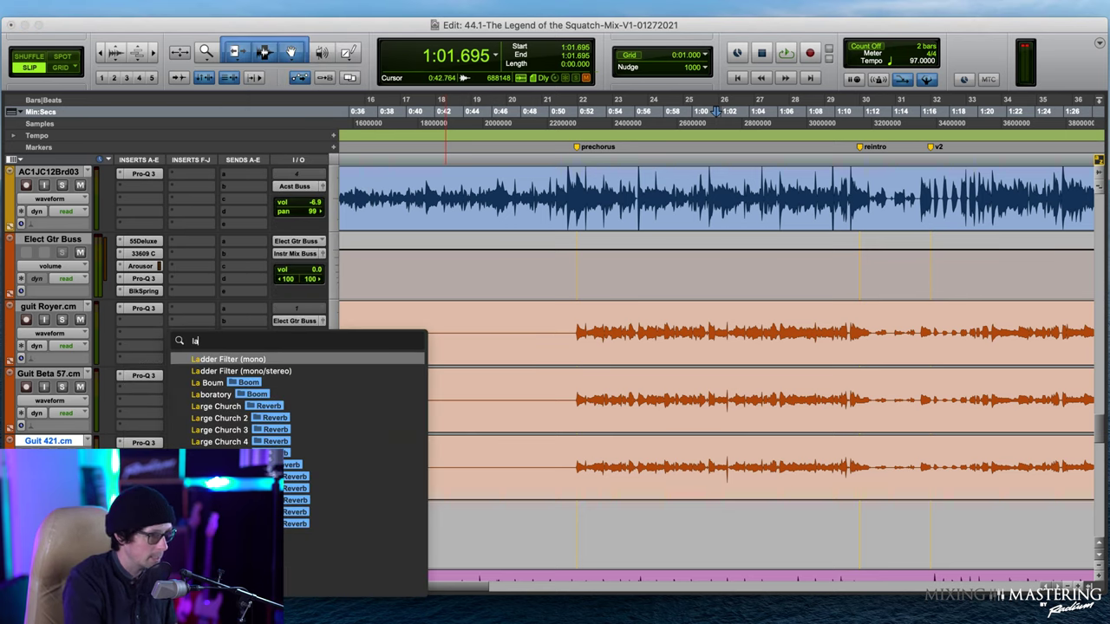
{"action": "type", "text": "-"}
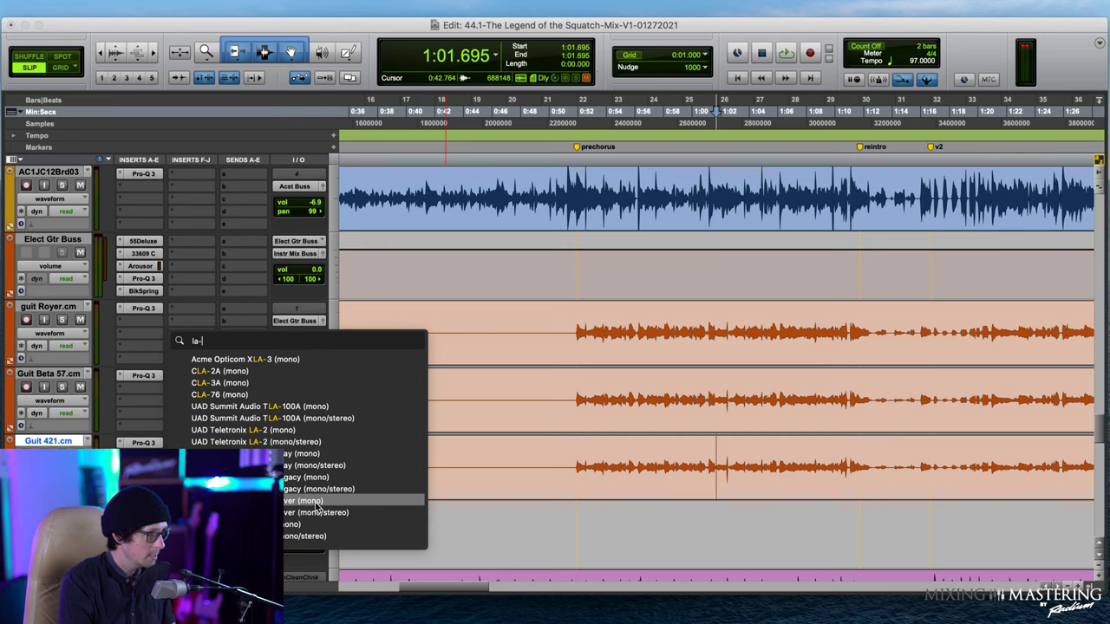
{"action": "left_click", "coordinate": [317, 503]}
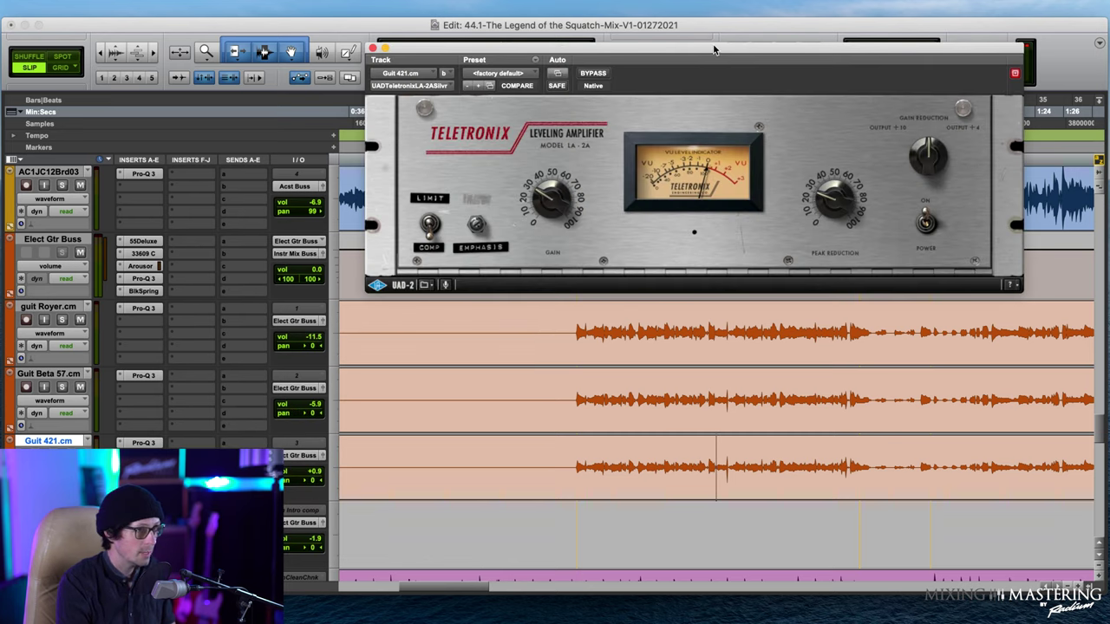
- Move the LA-2A window clear of the transport and set Guit 421's playback start
{"action": "left_click_drag", "start_coordinate": [715, 49], "coordinate": [420, 145]}
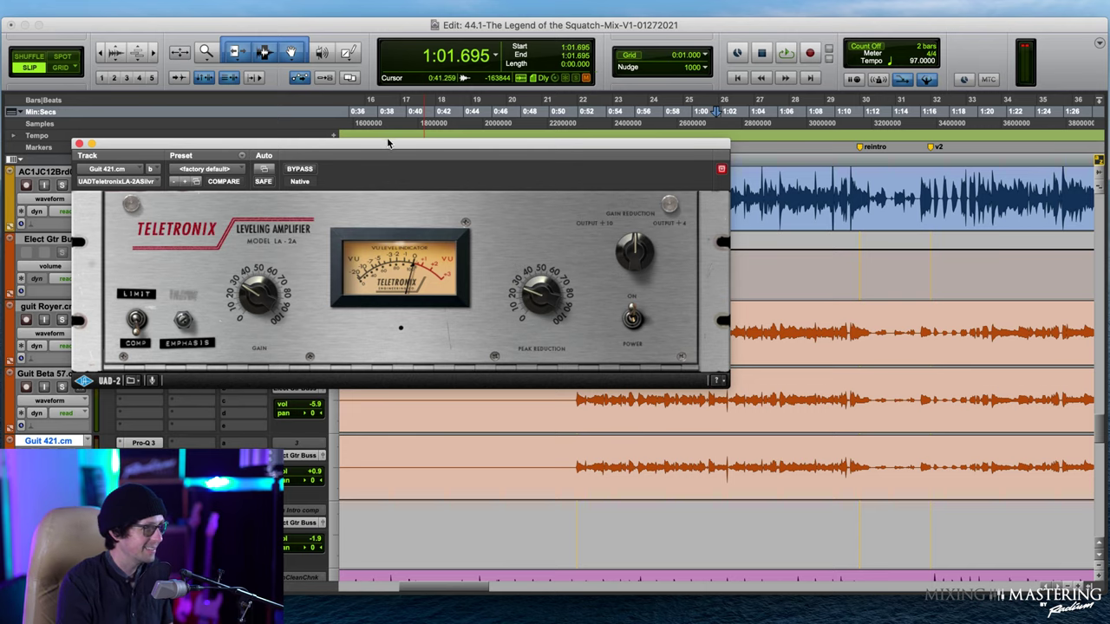
{"action": "left_click_drag", "start_coordinate": [389, 149], "coordinate": [400, 109]}
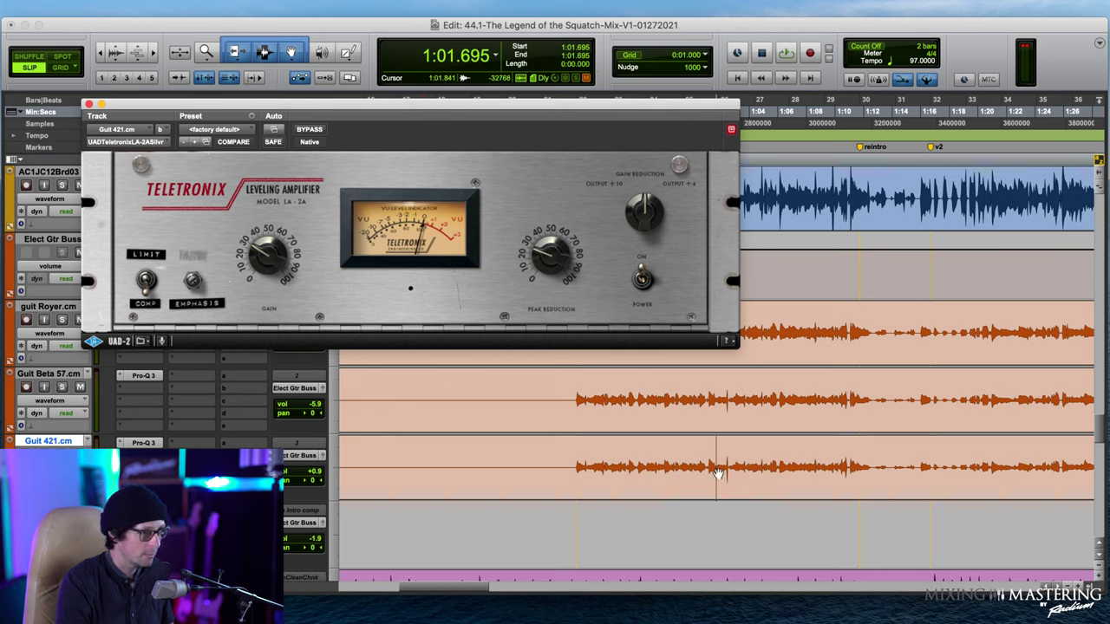
{"action": "left_click", "coordinate": [719, 452]}
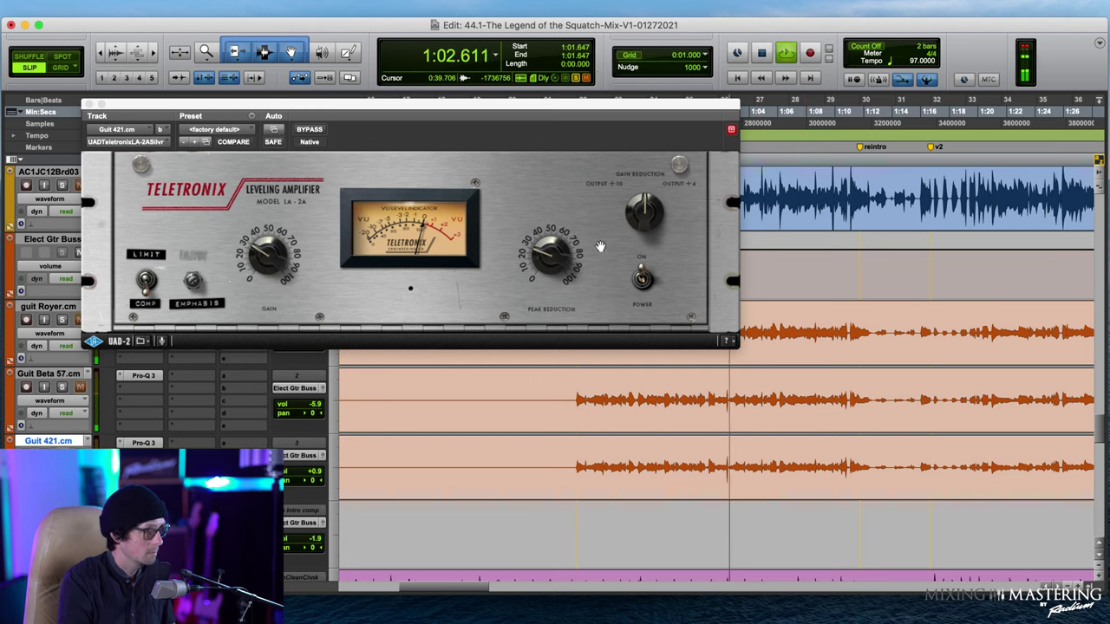
- Turn up the LA-2A peak reduction during playback from 1:01.647 and compare it against bypass
{"action": "left_click_drag", "start_coordinate": [552, 250], "coordinate": [550, 243]}
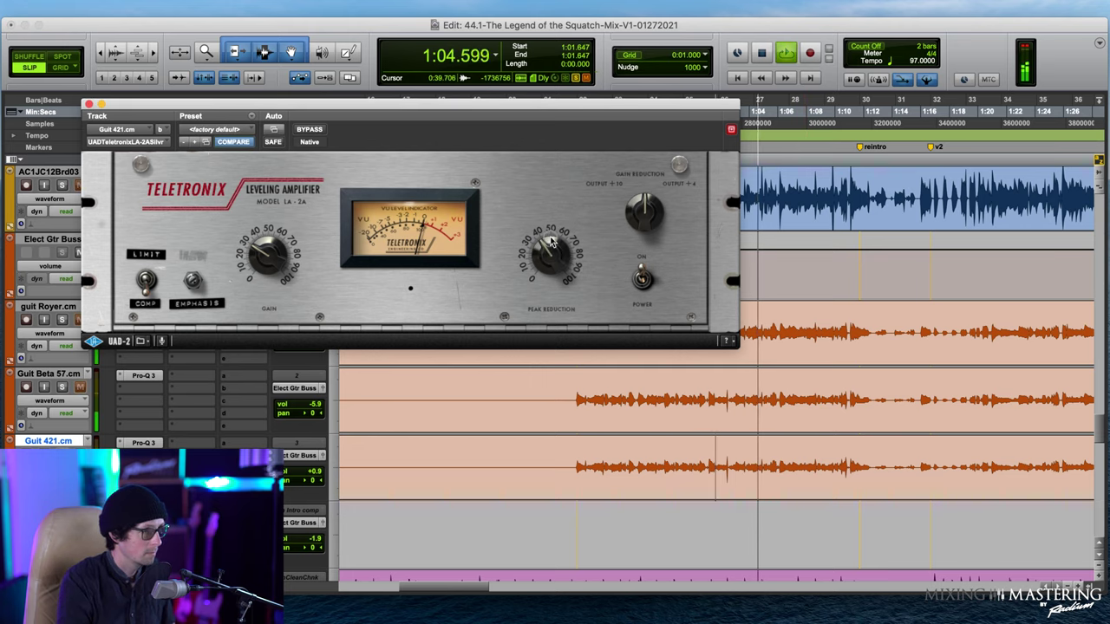
{"action": "key", "text": "space"}
{"action": "key", "text": "space"}
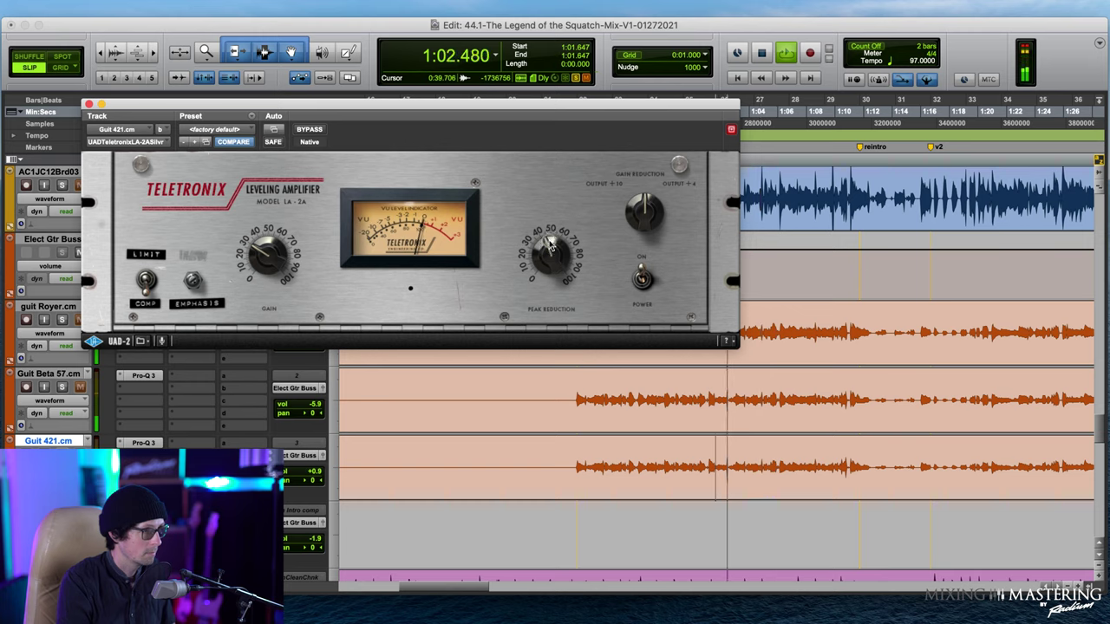
{"action": "left_click_drag", "start_coordinate": [550, 246], "coordinate": [562, 227]}
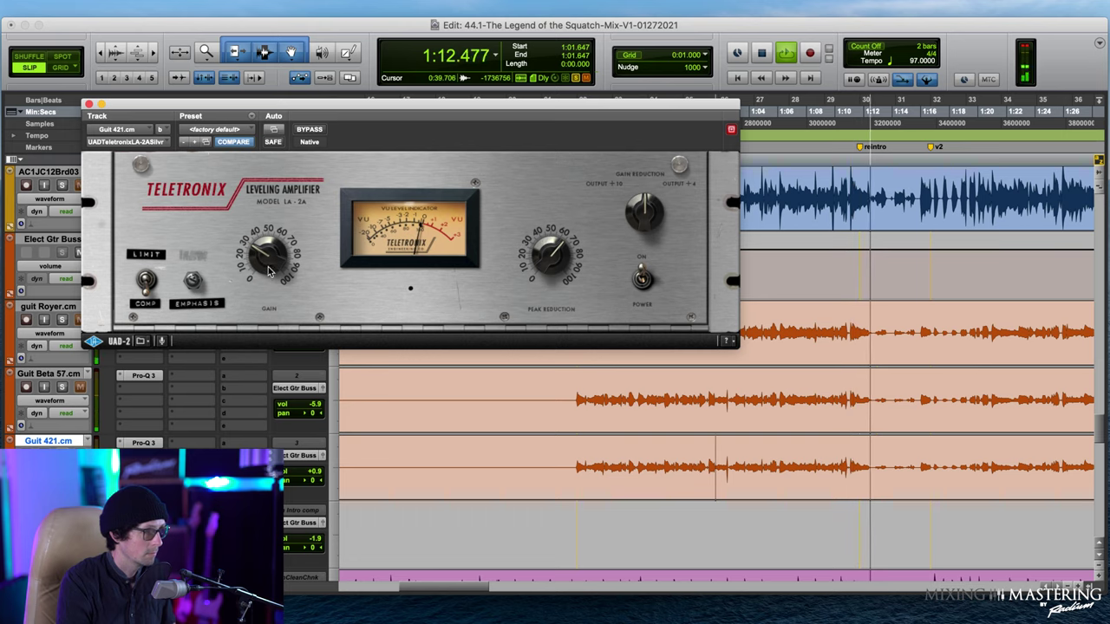
{"action": "key", "text": "space"}
{"action": "key", "text": "space"}
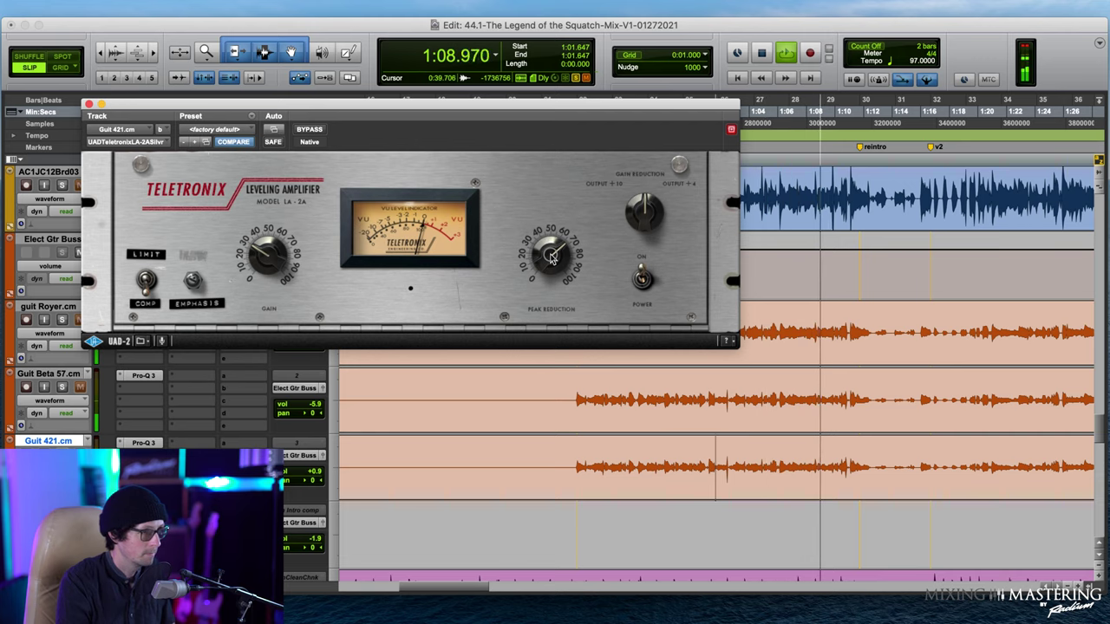
{"action": "key", "text": "space"}
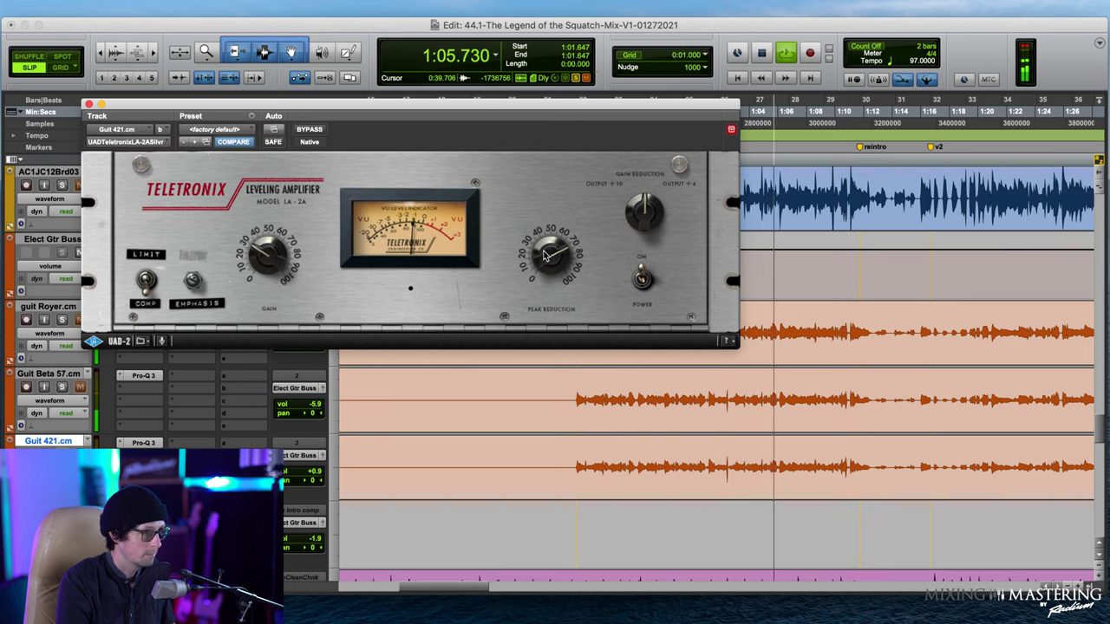
{"action": "key", "text": "space"}
{"action": "key", "text": "space"}
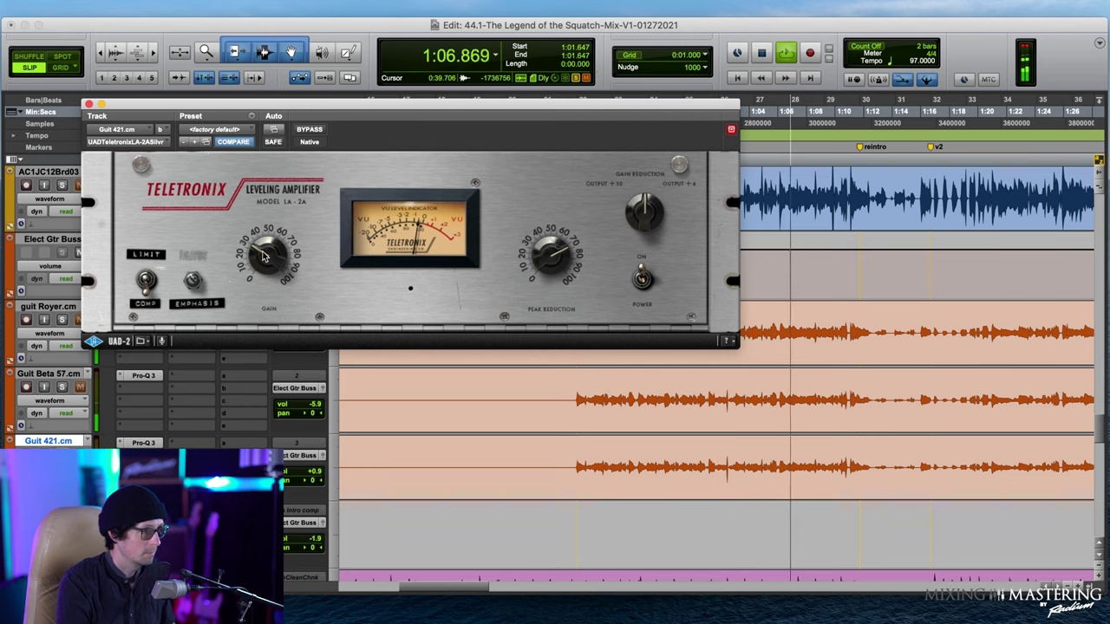
{"action": "left_click", "coordinate": [308, 131]}
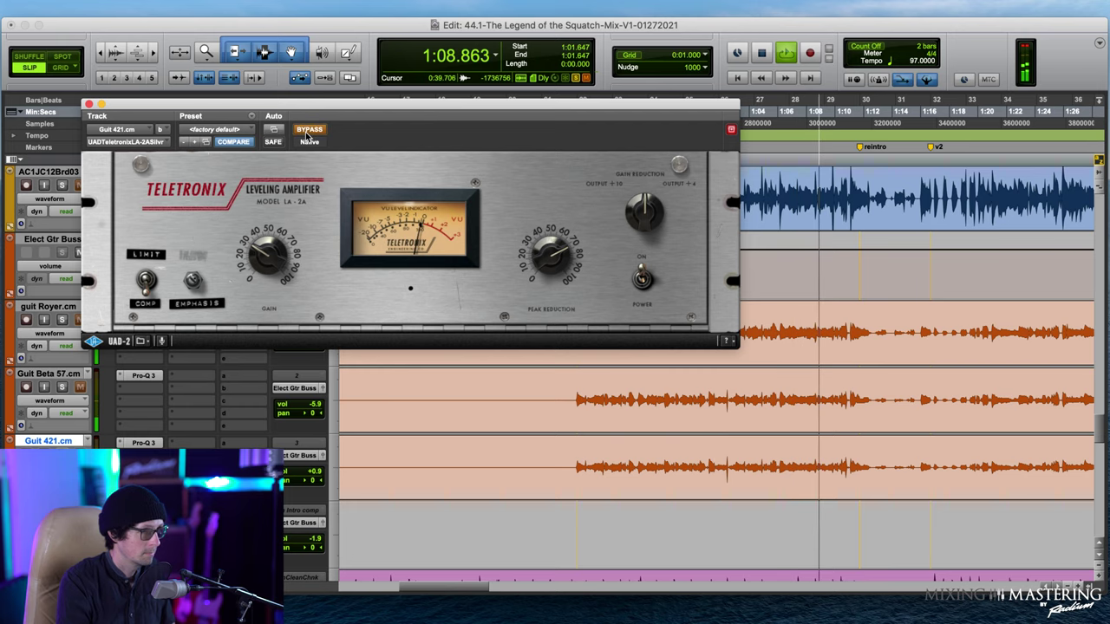
{"action": "left_click", "coordinate": [308, 131]}
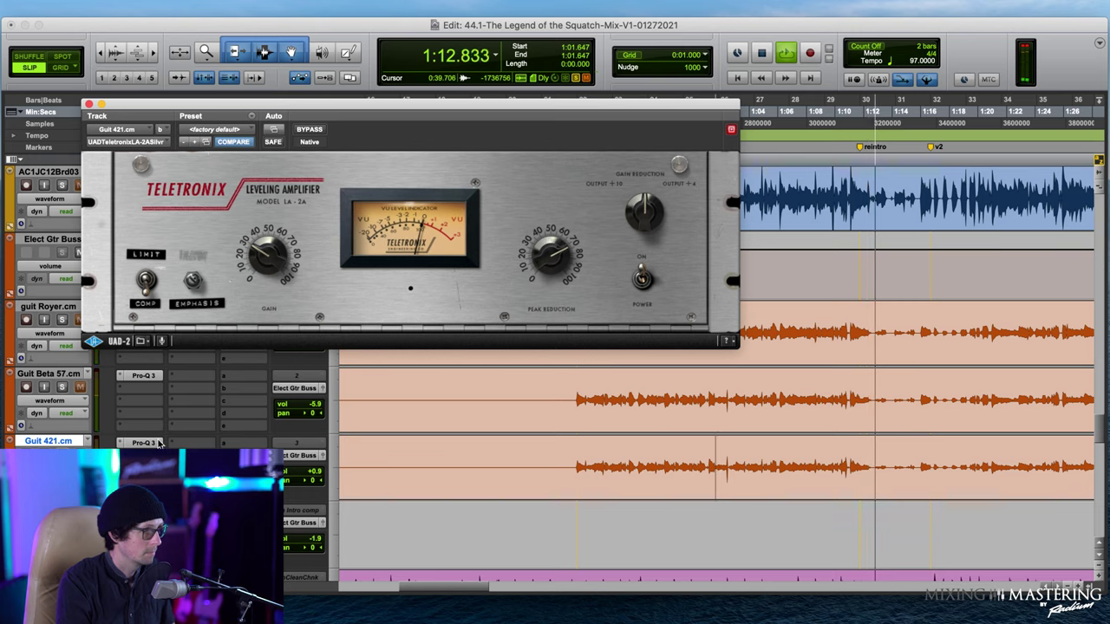
- Set Guit 421's Pro-Q 3 low cut to 78.5 Hz, boosting +3.76 dB at 136.61 Hz and +4.82 dB at 611.14 Hz
{"action": "left_click", "coordinate": [144, 443]}
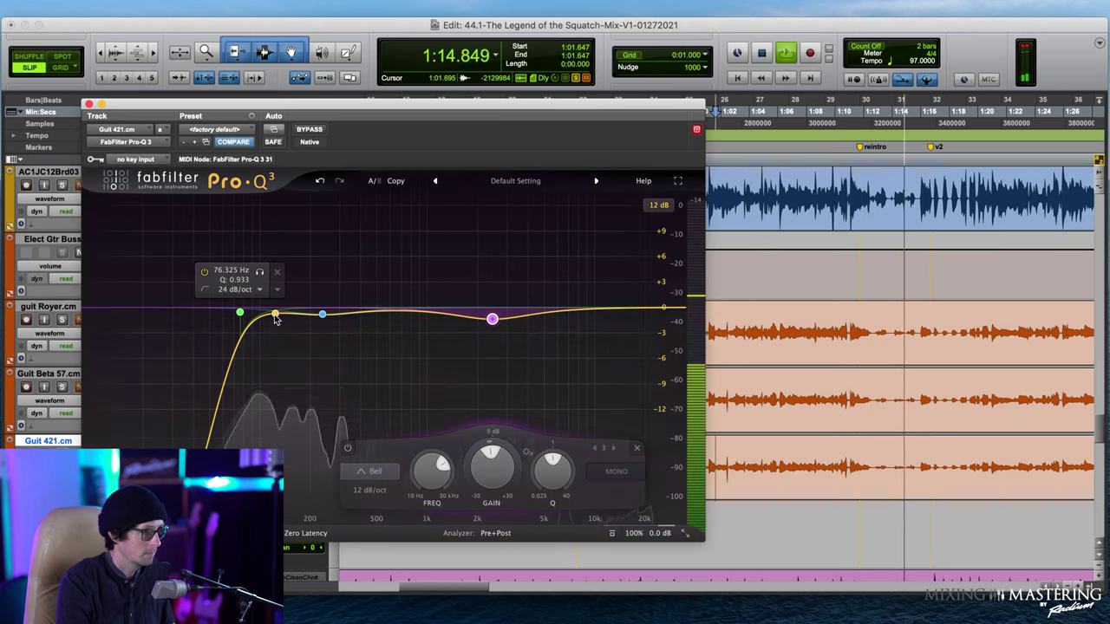
{"action": "key", "text": "space"}
{"action": "key", "text": "space"}
{"action": "left_click", "coordinate": [88, 104]}
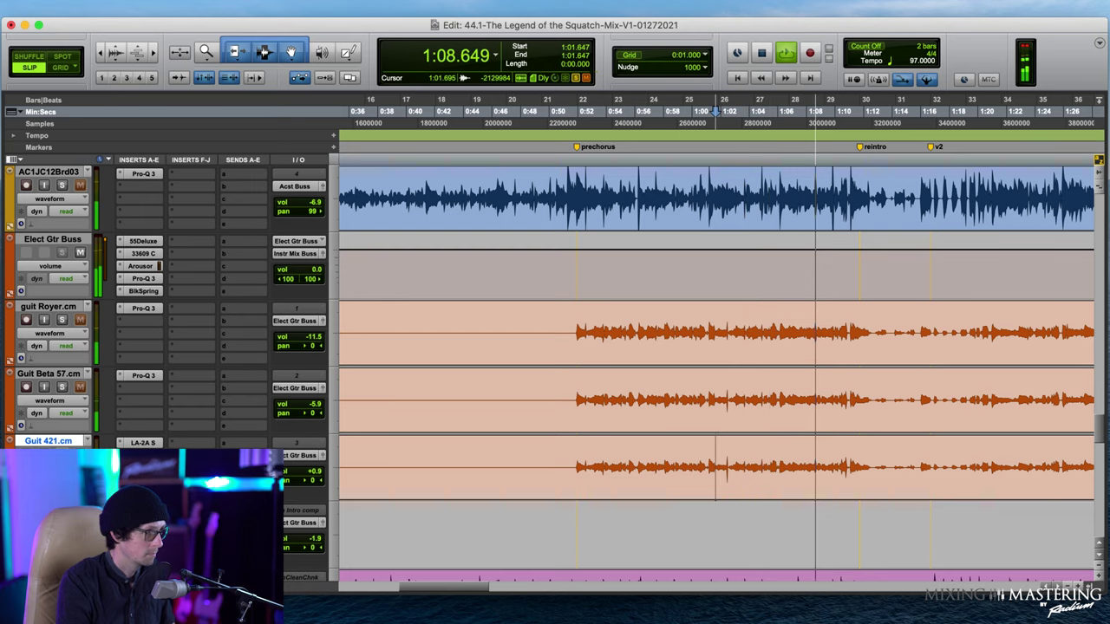
{"action": "left_click", "coordinate": [144, 455]}
{"action": "left_click_drag", "start_coordinate": [240, 314], "coordinate": [244, 322]}
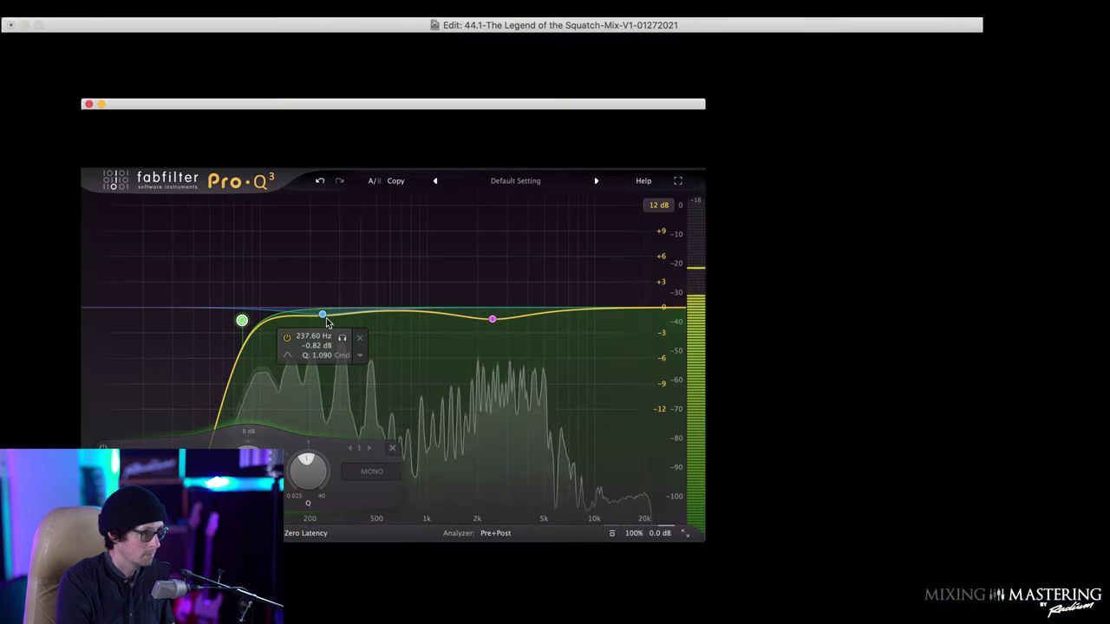
{"action": "left_click_drag", "start_coordinate": [321, 314], "coordinate": [305, 330]}
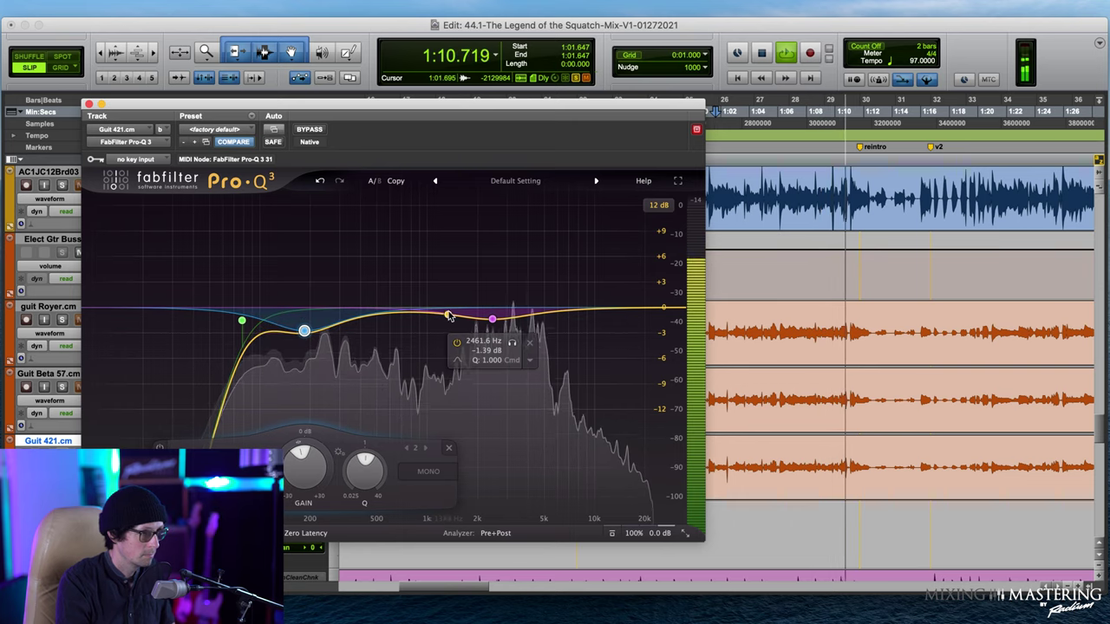
{"action": "left_click_drag", "start_coordinate": [421, 310], "coordinate": [391, 303]}
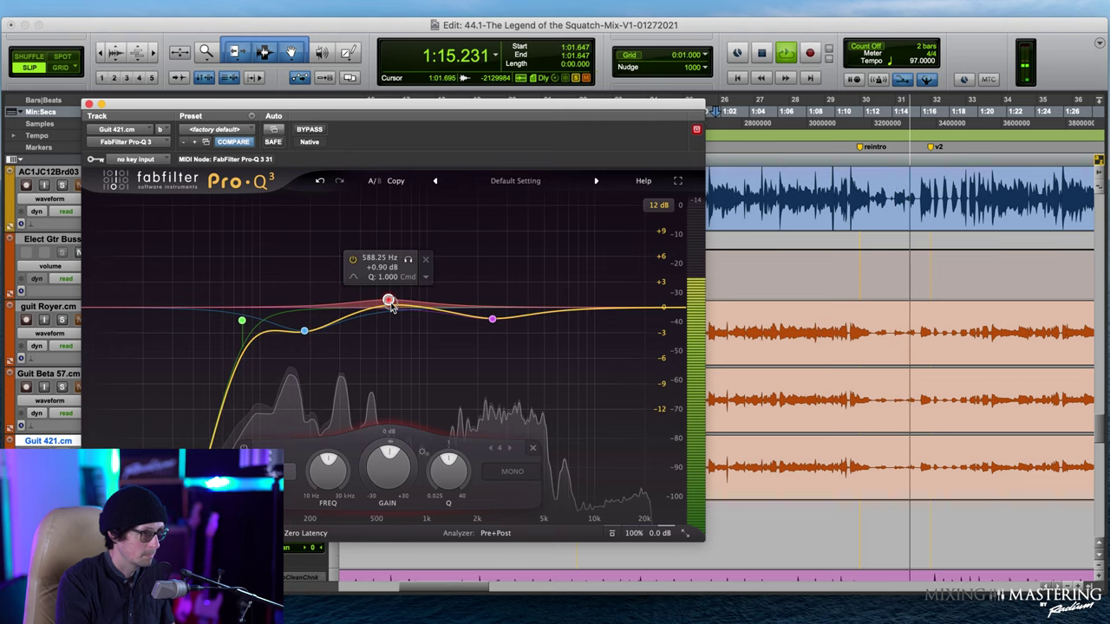
{"action": "left_click", "coordinate": [89, 104]}
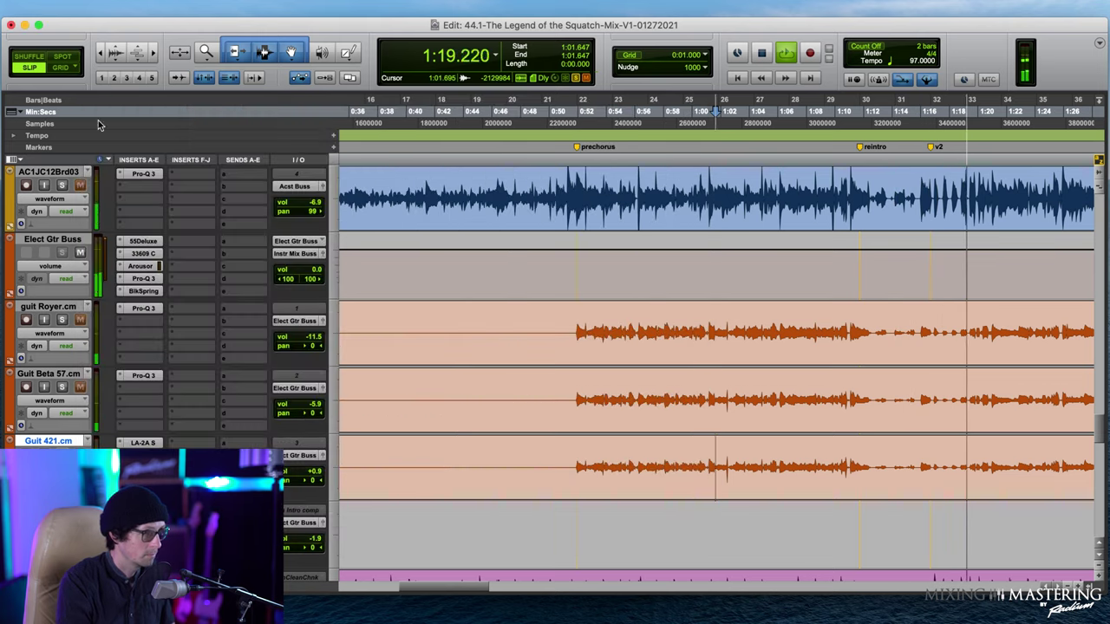
{"action": "left_click", "coordinate": [143, 442]}
{"action": "key", "text": "space"}
{"action": "key", "text": "space"}
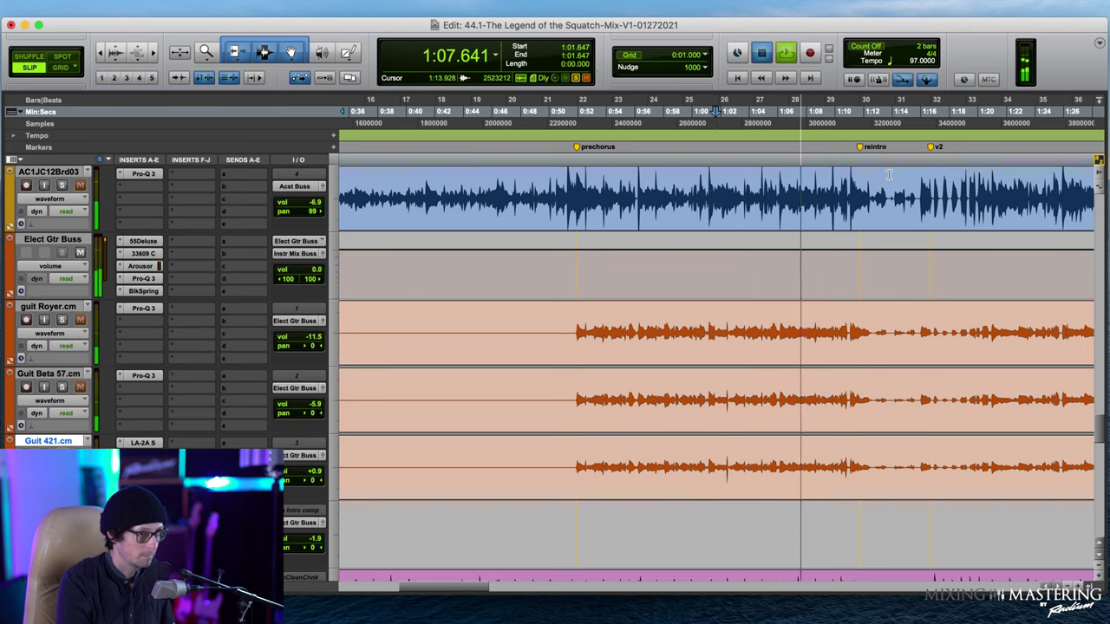
{"action": "key", "text": "space"}
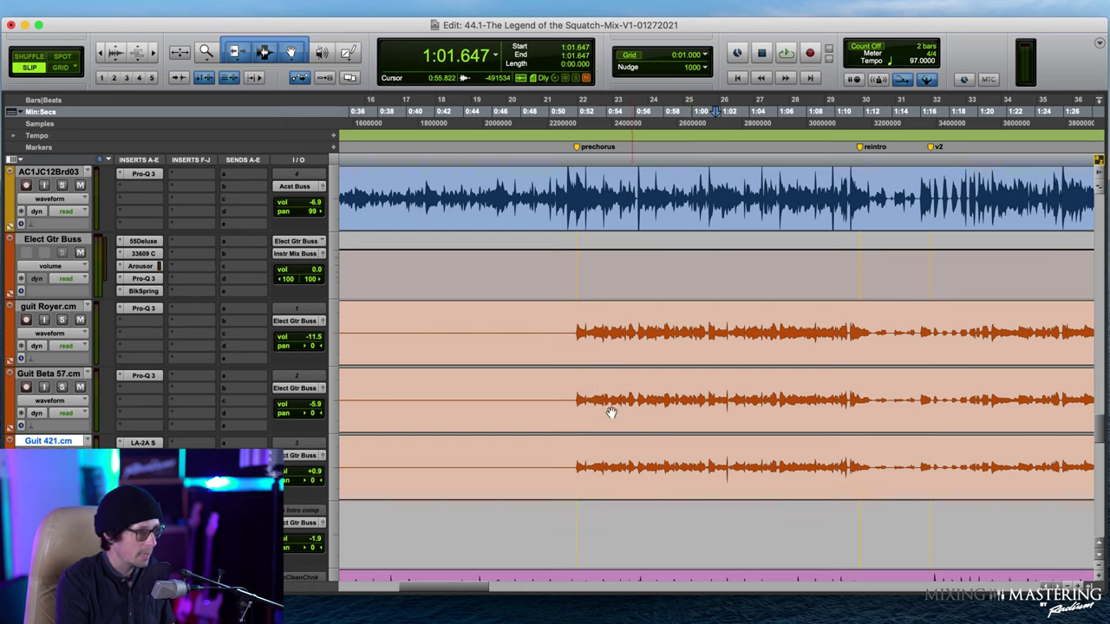
{"action": "left_click", "coordinate": [576, 345]}
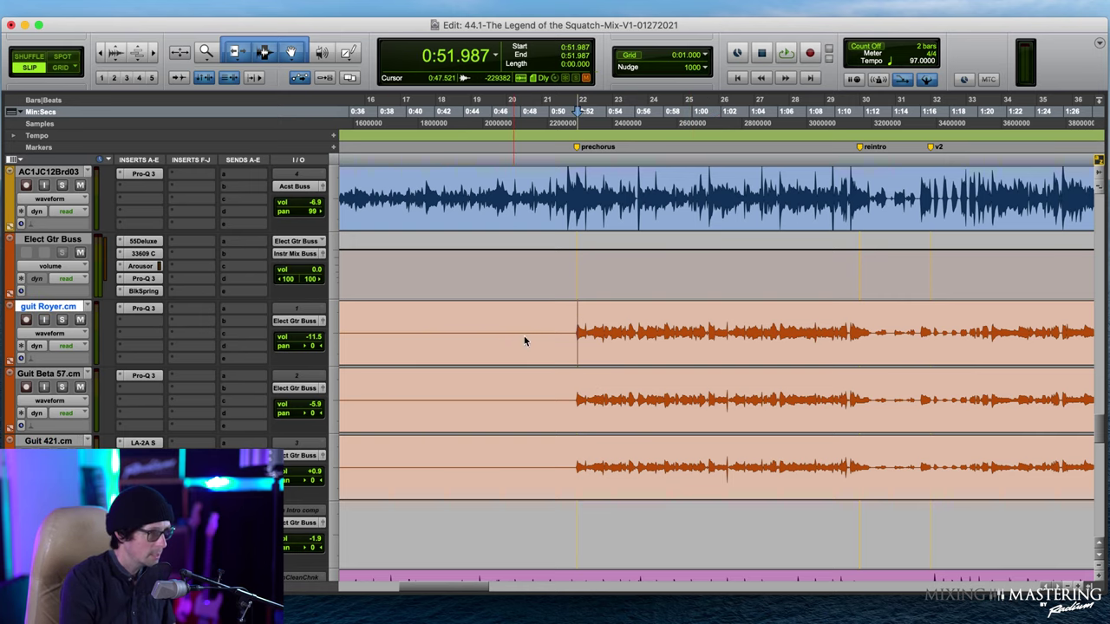
{"action": "scroll", "coordinate": [521, 321], "scroll_direction": "up", "scroll_amount": 4}
{"action": "scroll", "coordinate": [598, 384], "scroll_direction": "down", "scroll_amount": 2}
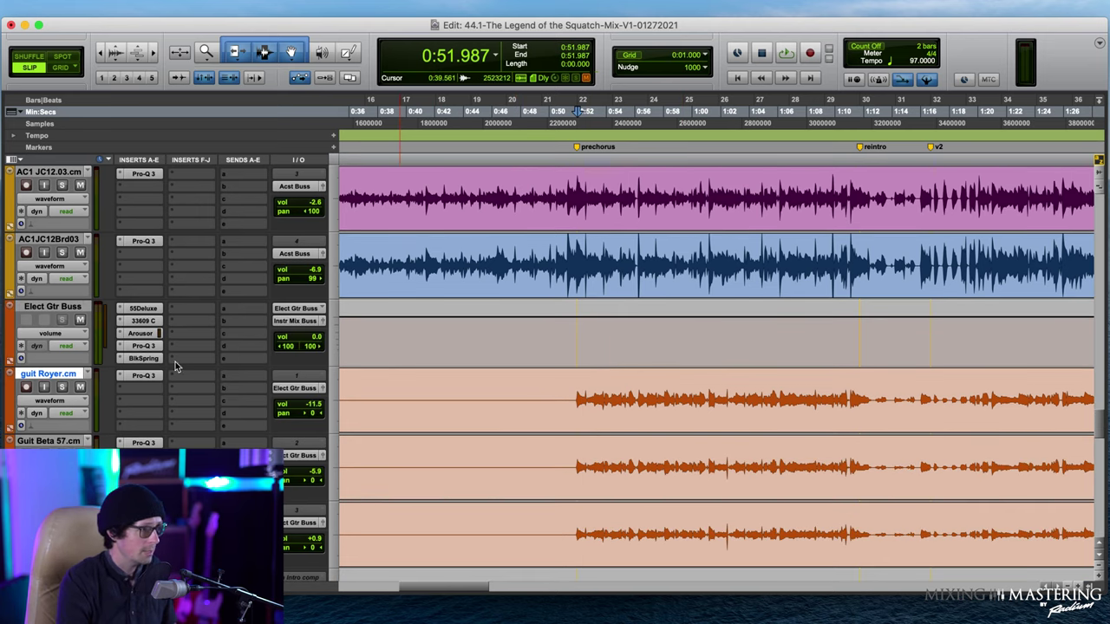
{"action": "scroll", "coordinate": [530, 415], "scroll_direction": "down", "scroll_amount": 3}
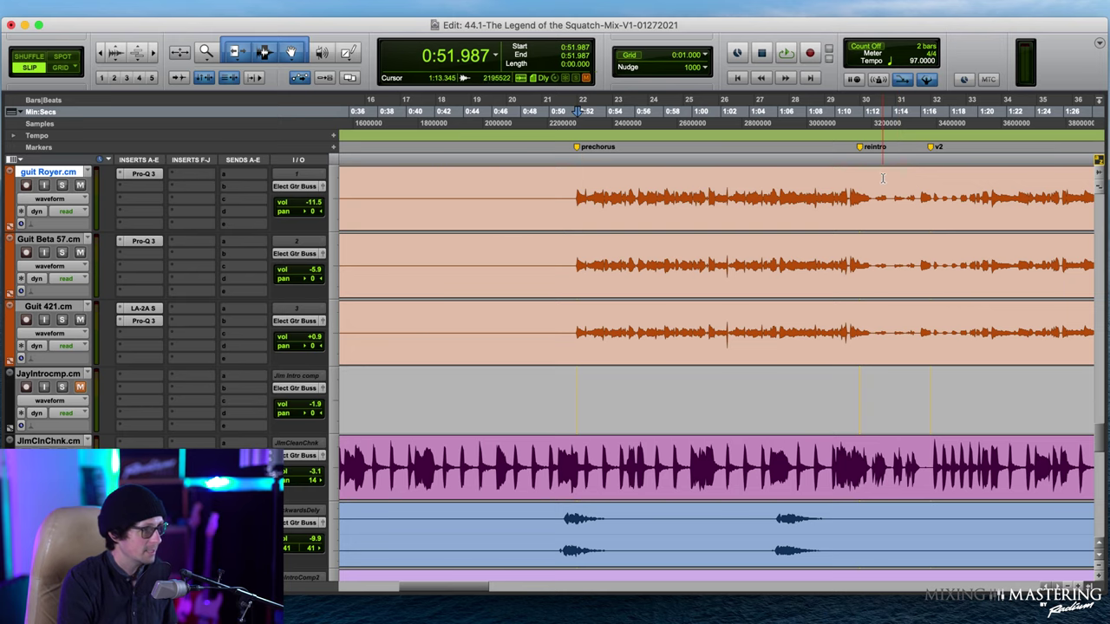
- Scroll through the percussion and djembe tracks while playback runs toward the 1:30 reintro
{"action": "scroll", "coordinate": [489, 316], "scroll_direction": "down", "scroll_amount": 2}
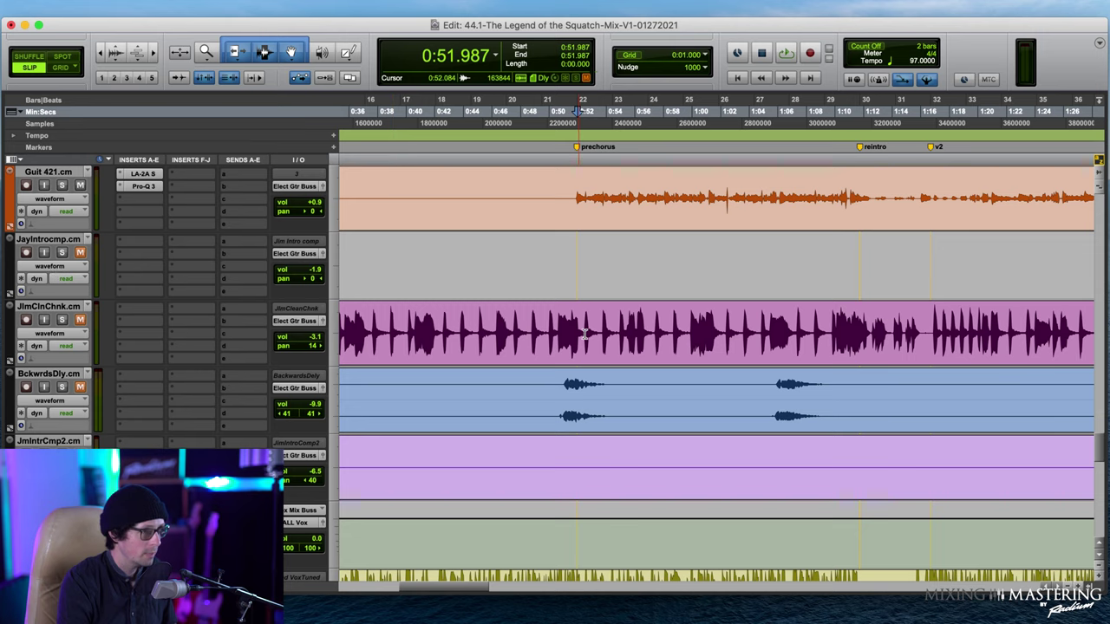
{"action": "scroll", "coordinate": [590, 260], "scroll_direction": "up", "scroll_amount": 7}
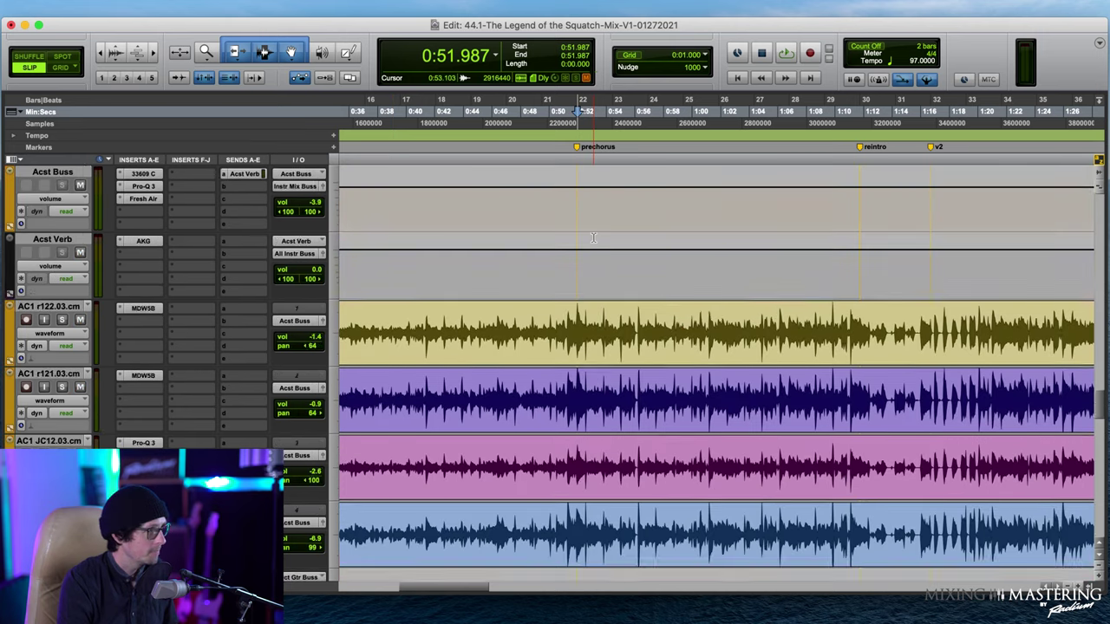
{"action": "scroll", "coordinate": [593, 238], "scroll_direction": "up", "scroll_amount": 8}
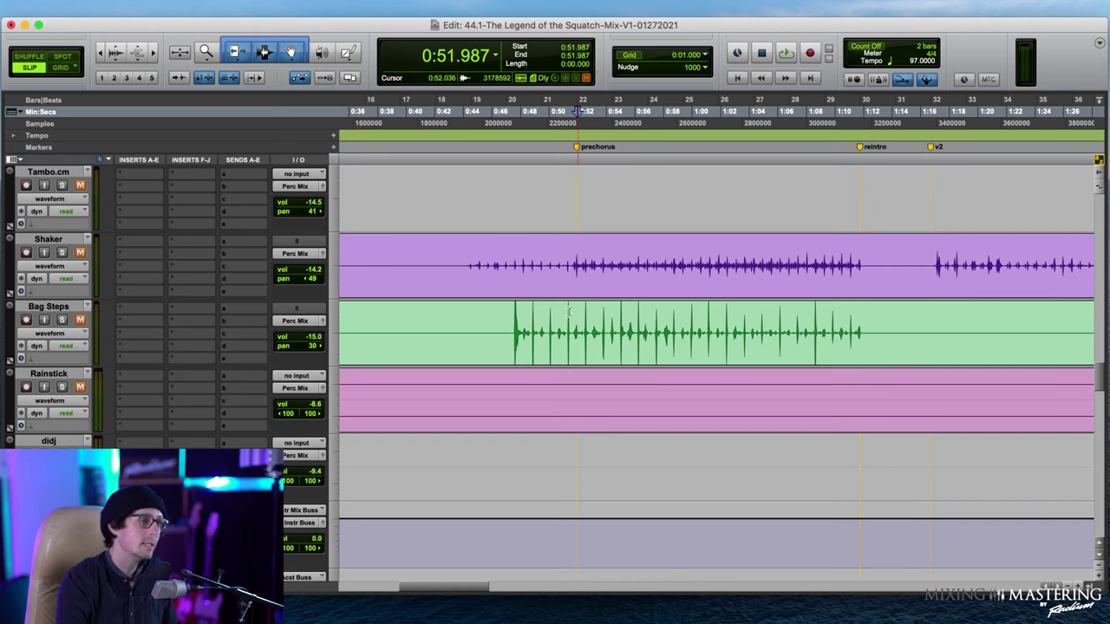
{"action": "scroll", "coordinate": [579, 306], "scroll_direction": "up", "scroll_amount": 8}
{"action": "scroll", "coordinate": [559, 518], "scroll_direction": "down", "scroll_amount": 4}
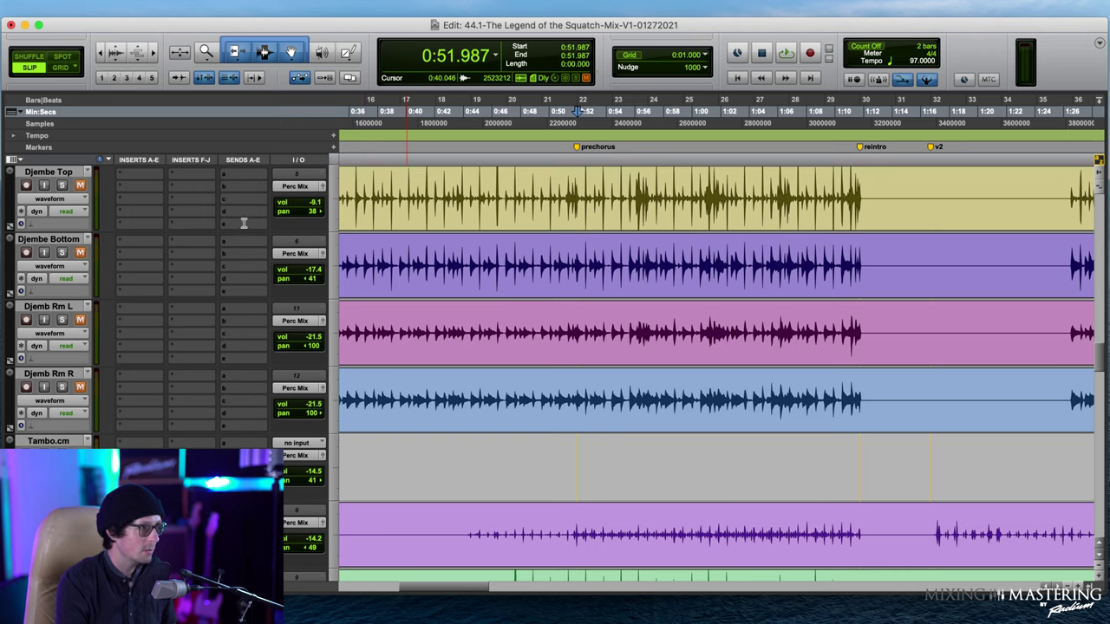
{"action": "scroll", "coordinate": [575, 400], "scroll_direction": "down", "scroll_amount": 3}
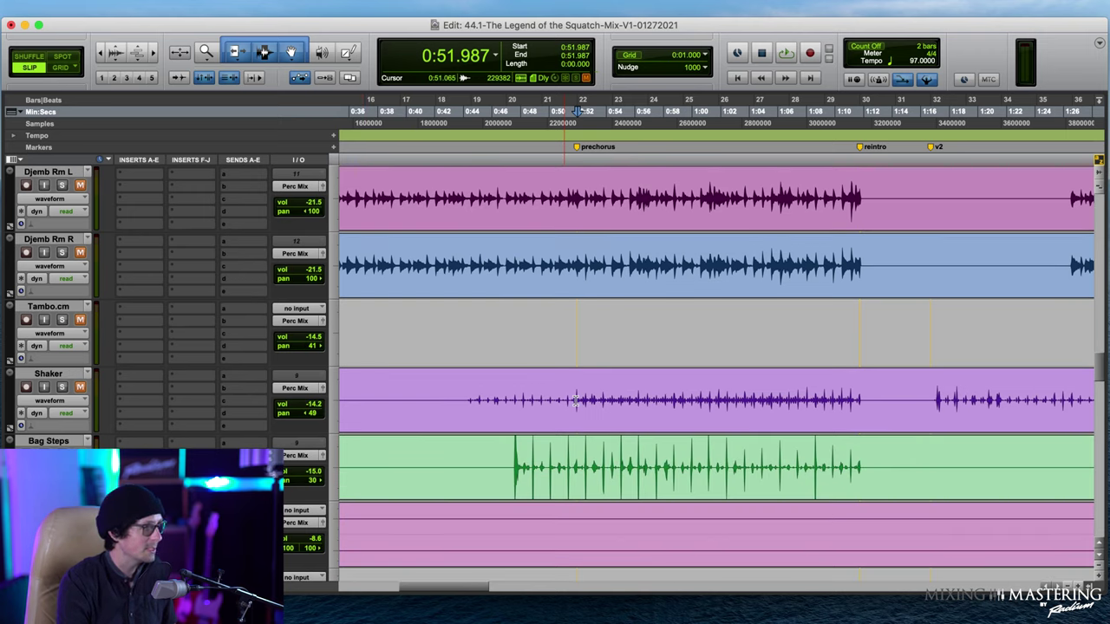
{"action": "scroll", "coordinate": [767, 351], "scroll_direction": "up", "scroll_amount": 3}
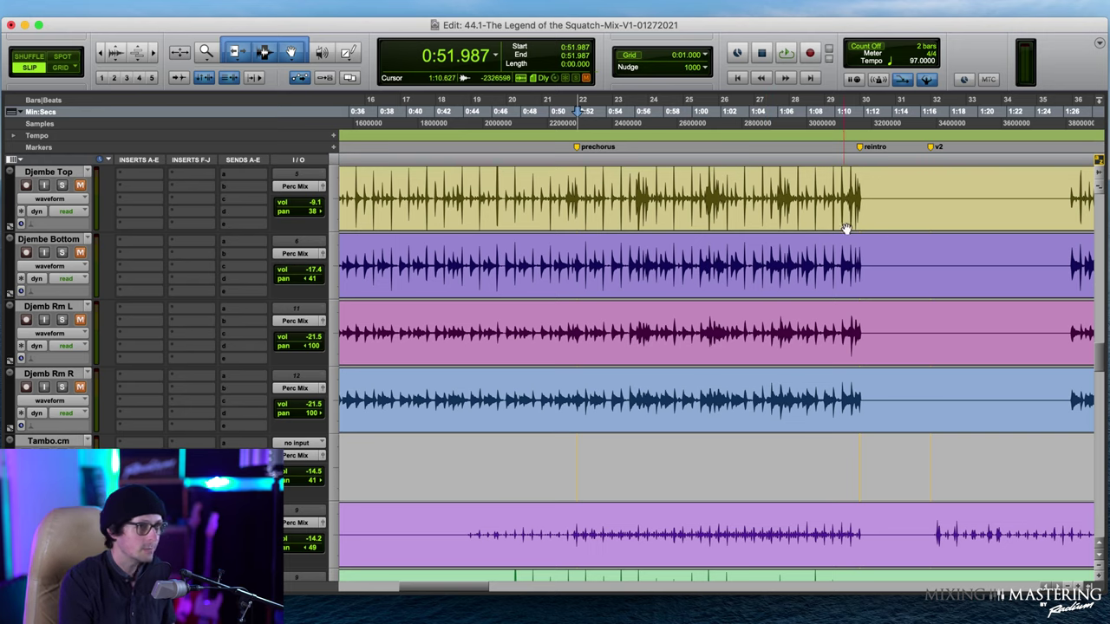
{"action": "scroll", "coordinate": [521, 248], "scroll_direction": "down", "scroll_amount": 15}
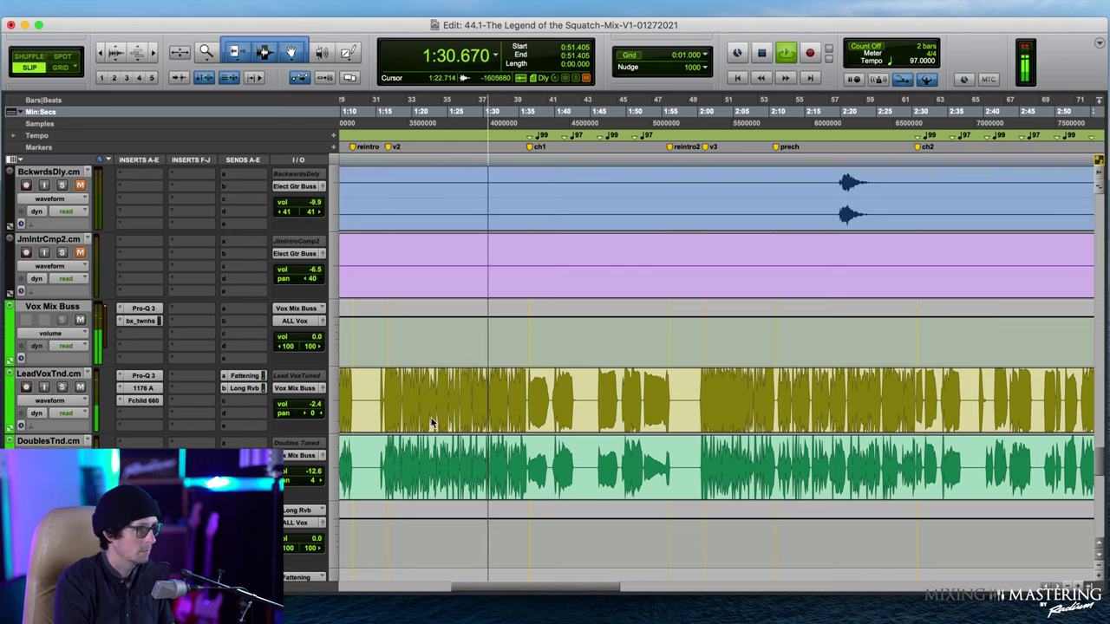
- Pull the Elect Gtr Buss volume down to -1.7 dB
{"action": "scroll", "coordinate": [645, 409], "scroll_direction": "up", "scroll_amount": 4}
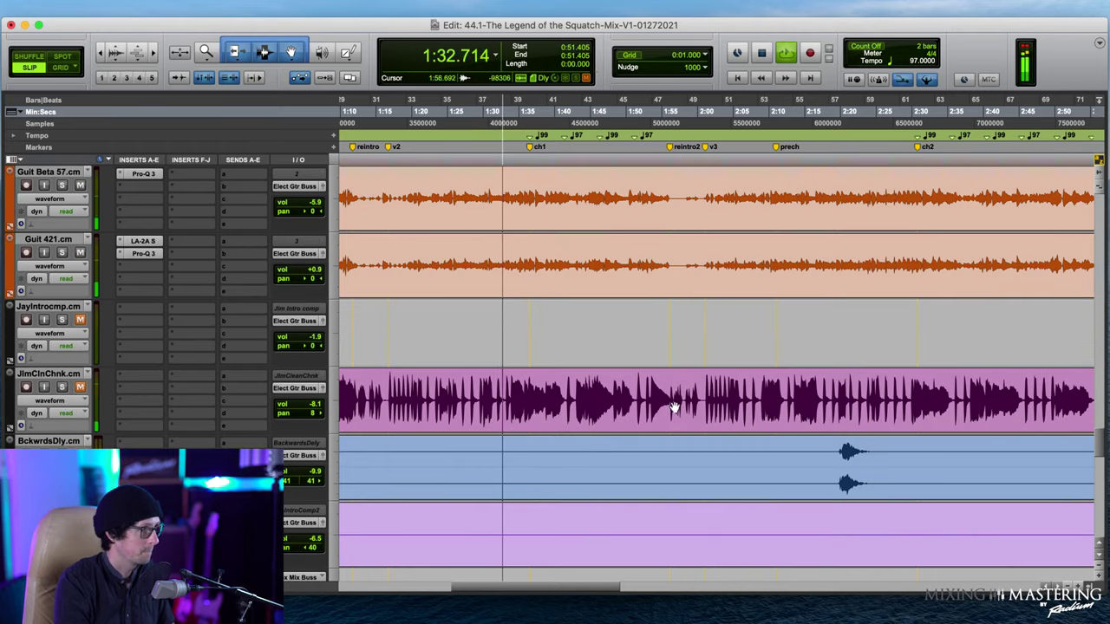
{"action": "scroll", "coordinate": [442, 399], "scroll_direction": "up", "scroll_amount": 2}
{"action": "scroll", "coordinate": [535, 271], "scroll_direction": "up", "scroll_amount": 1}
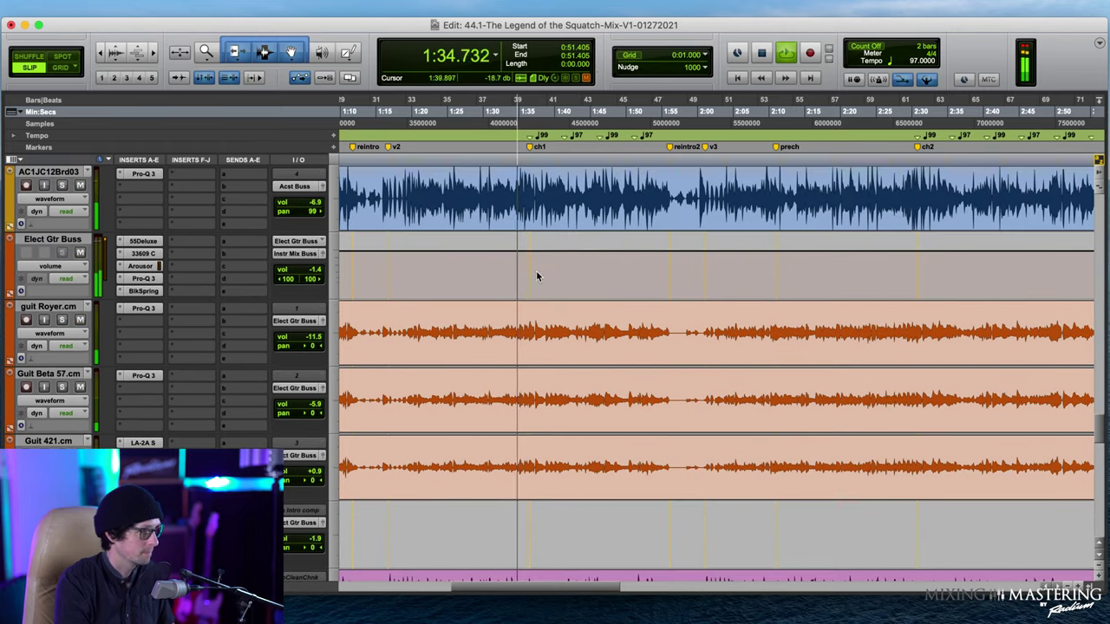
{"action": "left_click", "coordinate": [316, 273]}
{"action": "left_click_drag", "start_coordinate": [319, 272], "coordinate": [319, 275]}
- Show the AKG BX 20 reverb on Acst Verb, on its Acoustic Guitar preset
{"action": "scroll", "coordinate": [527, 360], "scroll_direction": "up", "scroll_amount": 2}
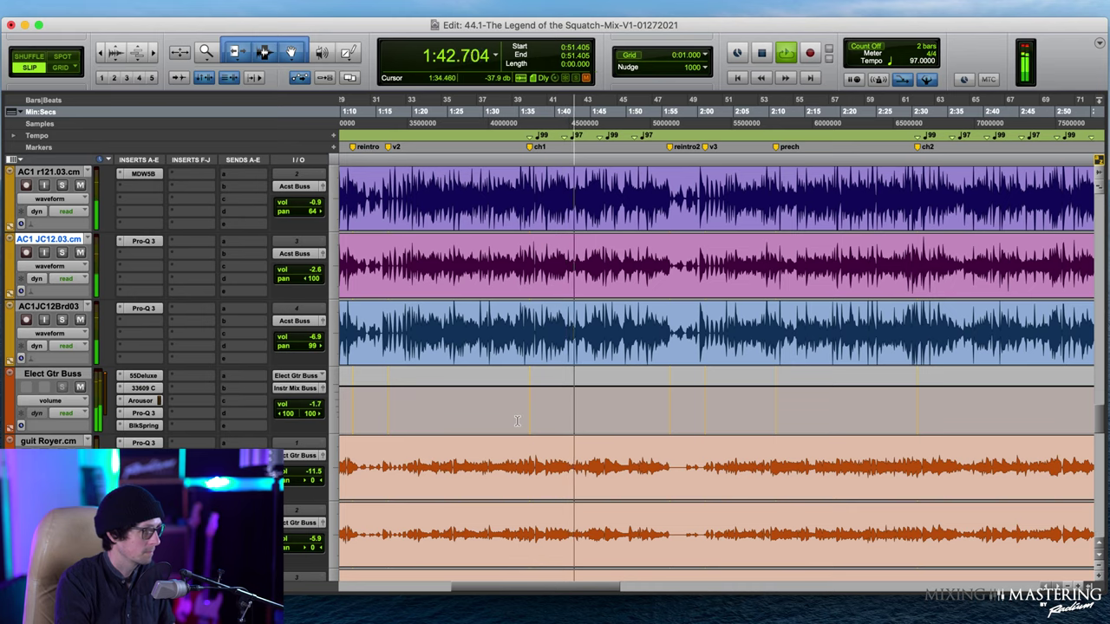
{"action": "scroll", "coordinate": [409, 425], "scroll_direction": "up", "scroll_amount": 3}
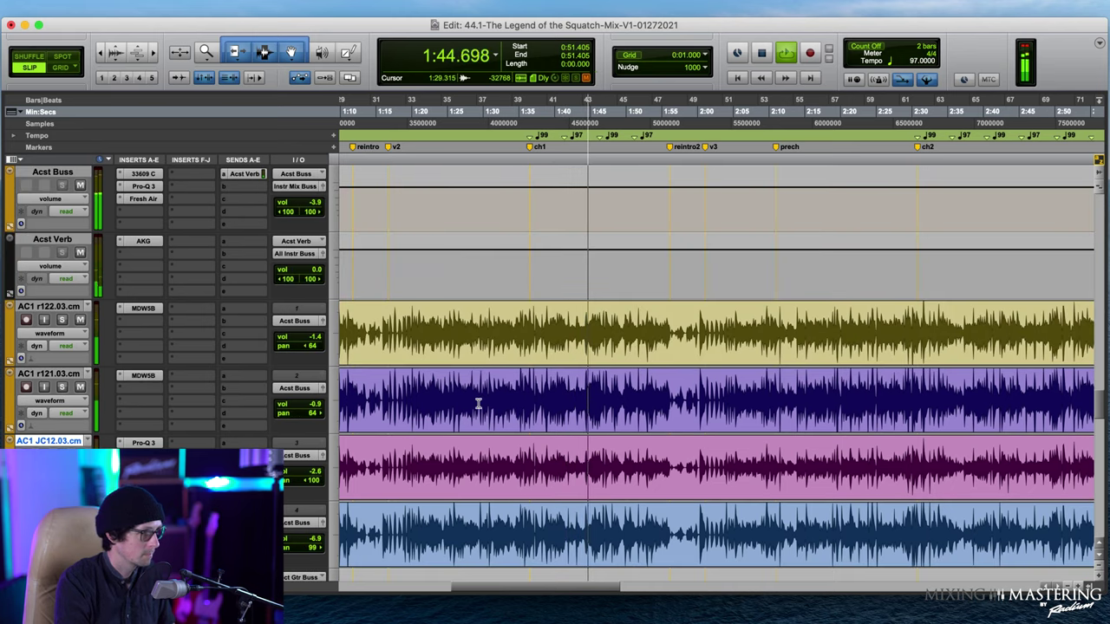
{"action": "scroll", "coordinate": [478, 400], "scroll_direction": "up", "scroll_amount": 2}
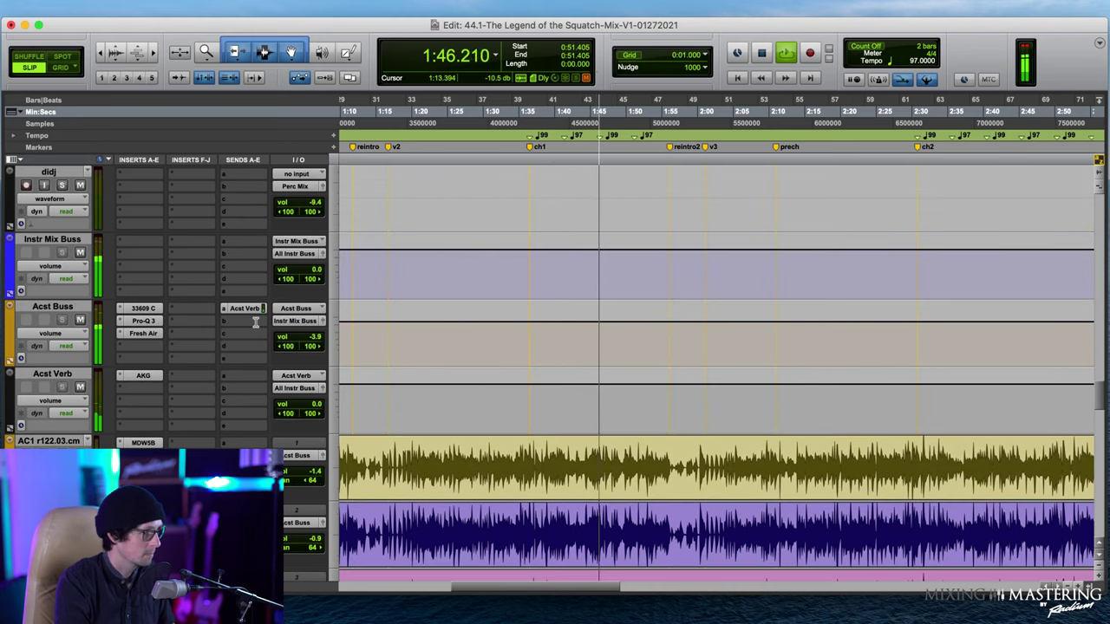
{"action": "left_click", "coordinate": [143, 376]}
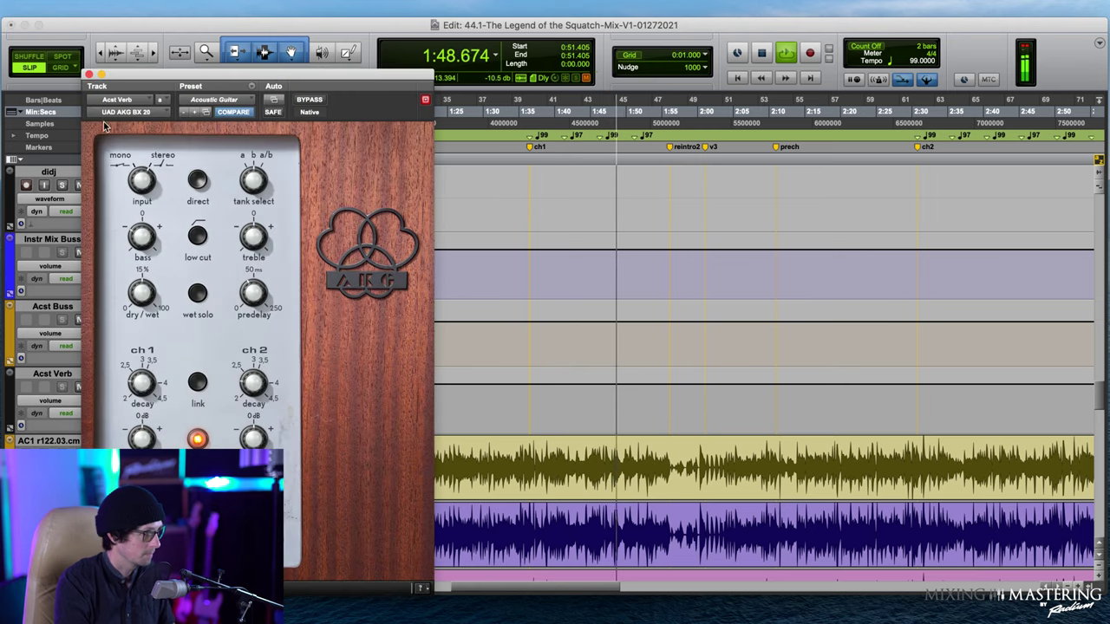
- Close the AKG reverb and raise the Acst Buss send to Acst Verb to about -11.3 dB
{"action": "key", "text": "super+w"}
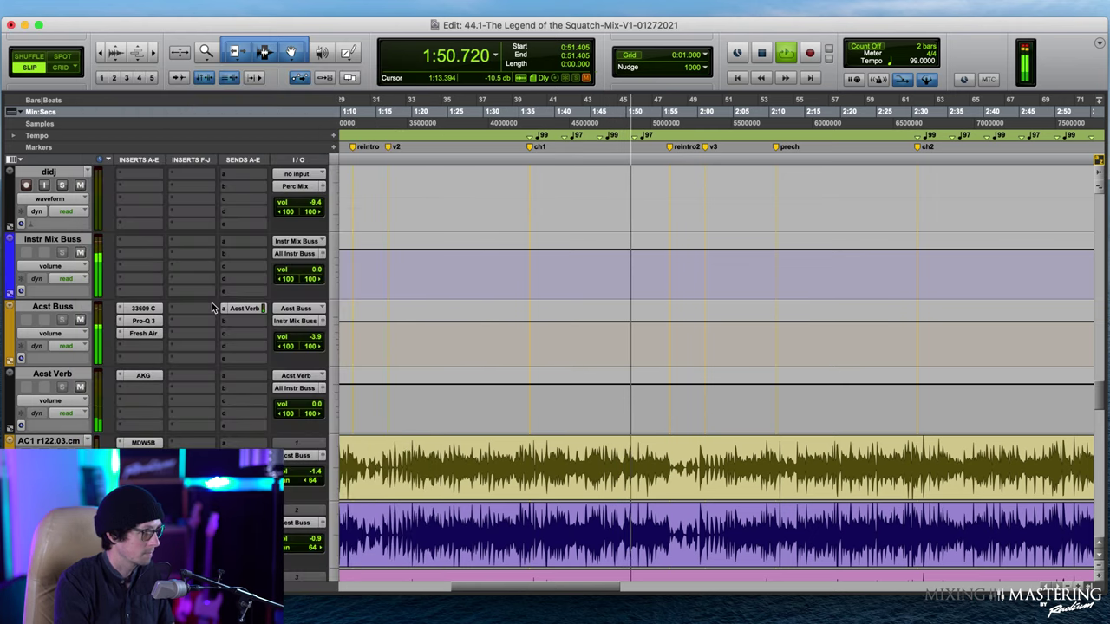
{"action": "left_click", "coordinate": [243, 308]}
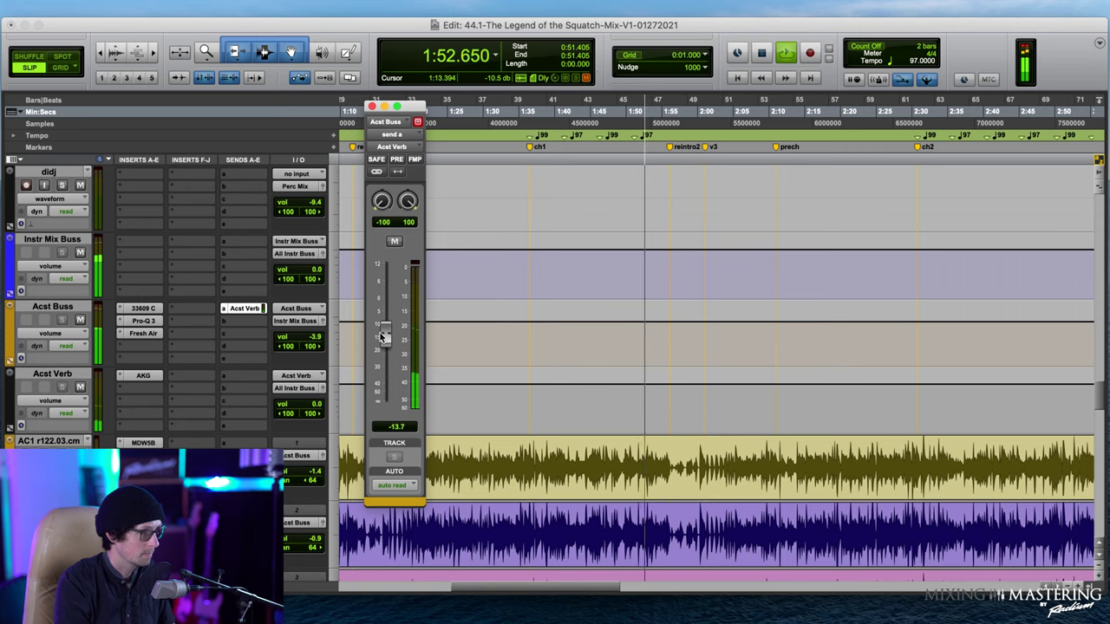
{"action": "left_click_drag", "start_coordinate": [385, 336], "coordinate": [386, 329]}
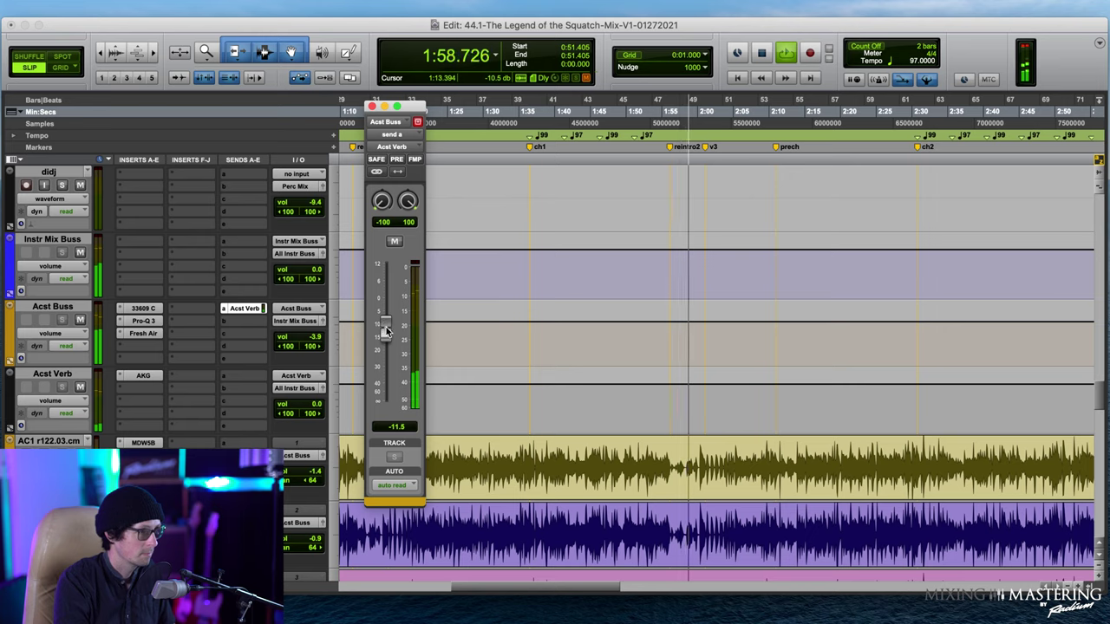
{"action": "left_click", "coordinate": [372, 105]}
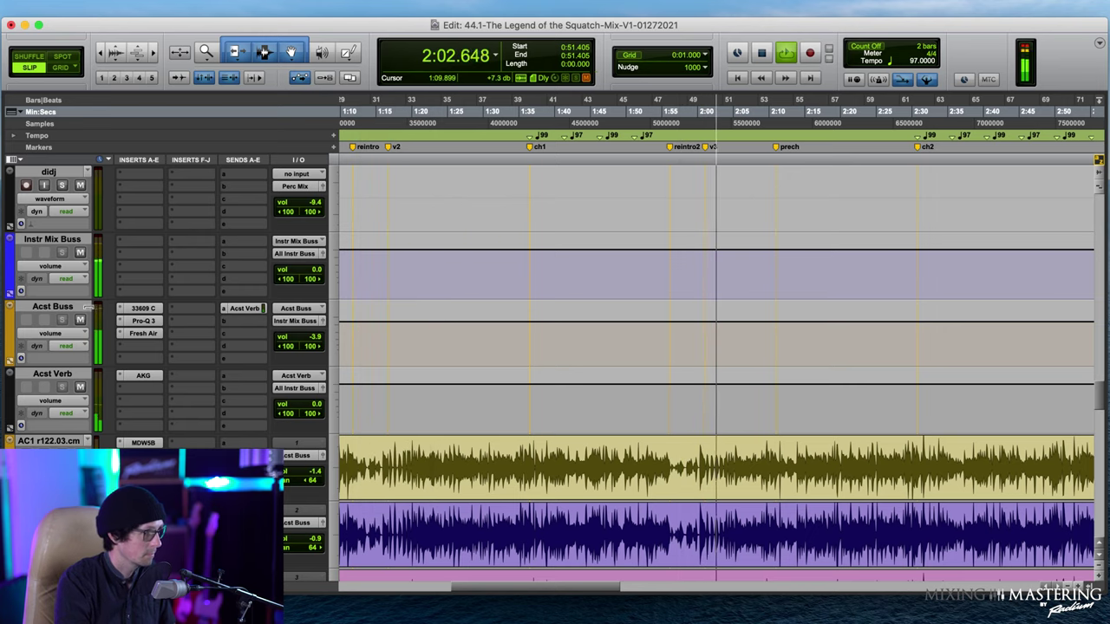
{"action": "left_click", "coordinate": [144, 333]}
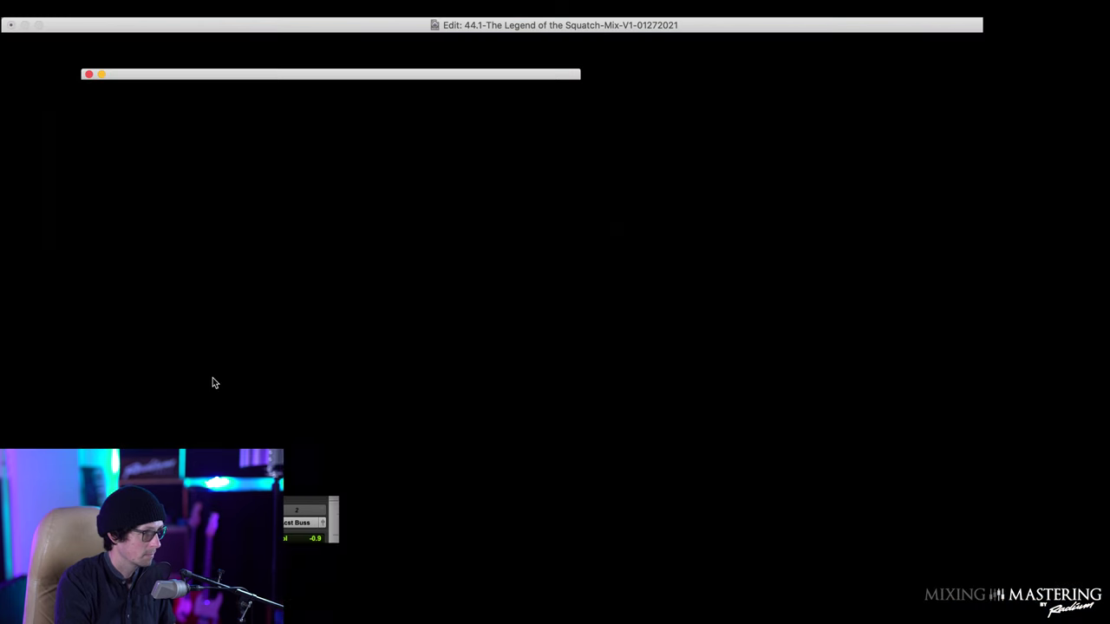
- Set Fresh Air to 23 Mid Air, 29 High Air; nudge the Bass Buss Pro-Q 3 bell to 446.13 Hz, +0.33 dB
{"action": "scroll", "coordinate": [218, 379], "scroll_direction": "up", "scroll_amount": 1}
{"action": "scroll", "coordinate": [399, 398], "scroll_direction": "down", "scroll_amount": 2}
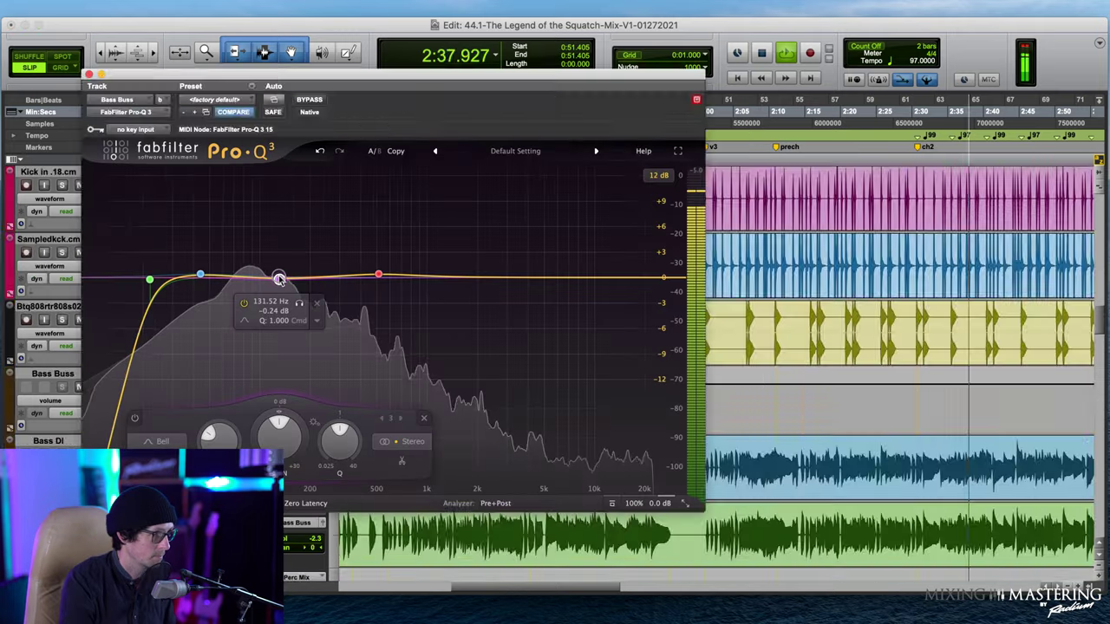
{"action": "mouse_move", "coordinate": [280, 278]}
{"action": "left_mouse_down"}
{"action": "mouse_move", "coordinate": [254, 280]}
{"action": "mouse_move", "coordinate": [270, 282]}
{"action": "left_mouse_up"}
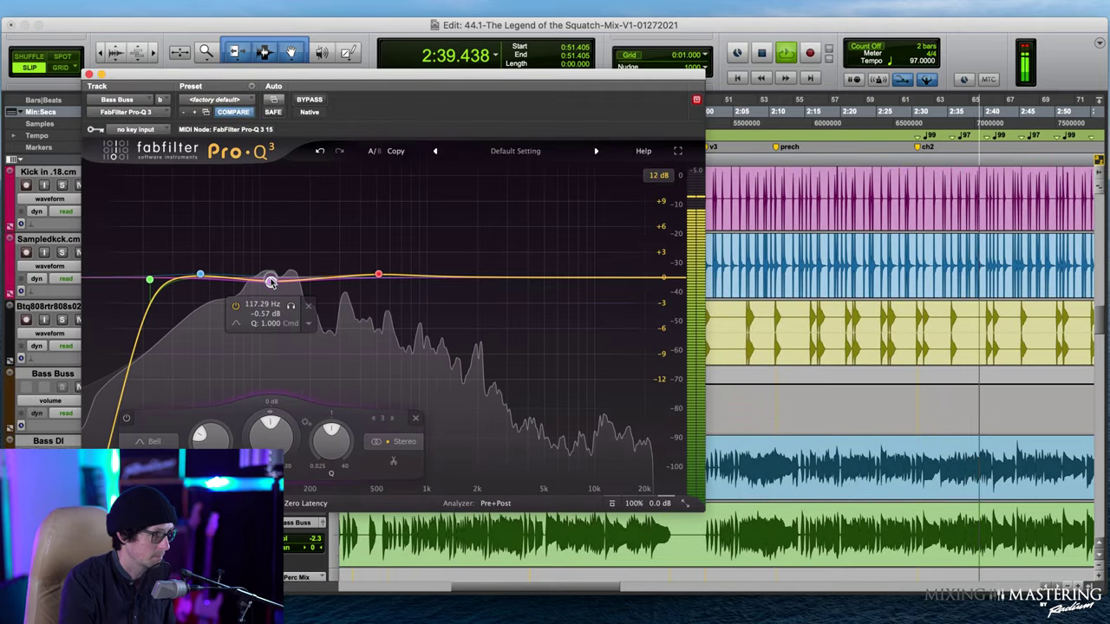
{"action": "mouse_move", "coordinate": [378, 275]}
{"action": "left_mouse_down"}
{"action": "mouse_move", "coordinate": [342, 251]}
{"action": "mouse_move", "coordinate": [382, 257]}
{"action": "mouse_move", "coordinate": [379, 245]}
{"action": "mouse_move", "coordinate": [359, 251]}
{"action": "mouse_move", "coordinate": [373, 264]}
{"action": "mouse_move", "coordinate": [378, 252]}
{"action": "mouse_move", "coordinate": [402, 251]}
{"action": "mouse_move", "coordinate": [390, 249]}
{"action": "mouse_move", "coordinate": [368, 276]}
{"action": "left_mouse_up"}
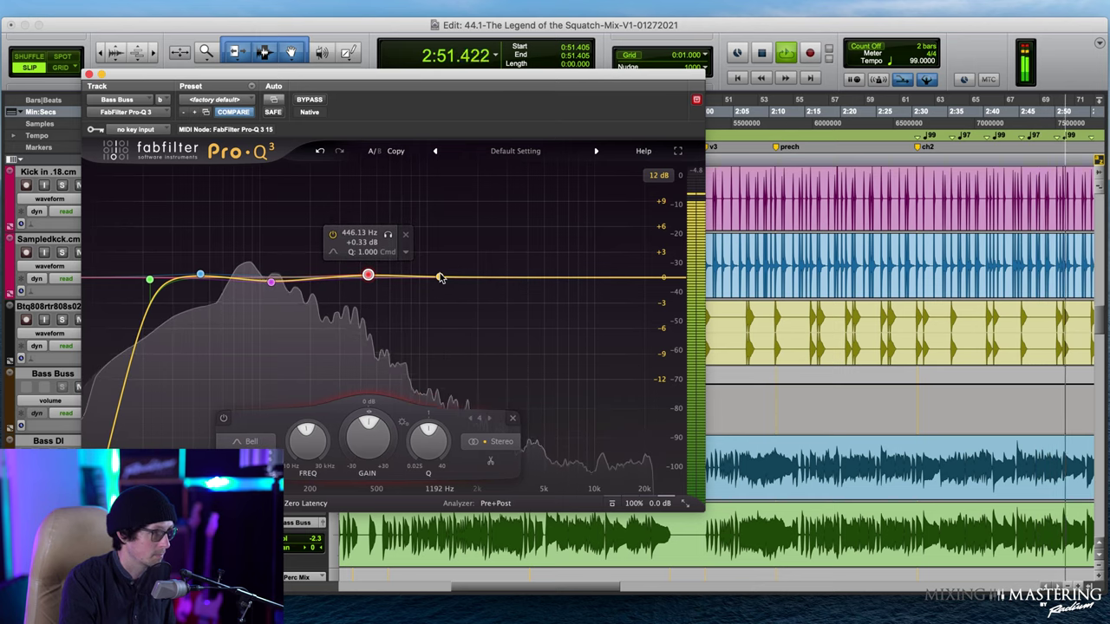
{"action": "left_click", "coordinate": [88, 74]}
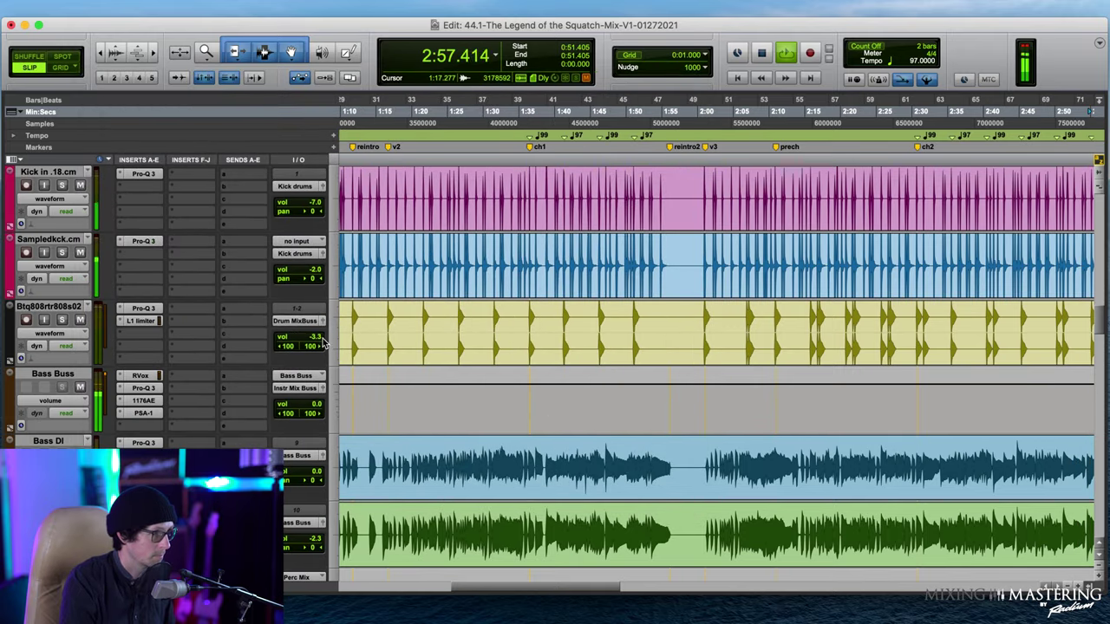
- Lower the Btq808rtr808s02 track volume from -3.3 to -4.0 dB
{"action": "left_click", "coordinate": [317, 340]}
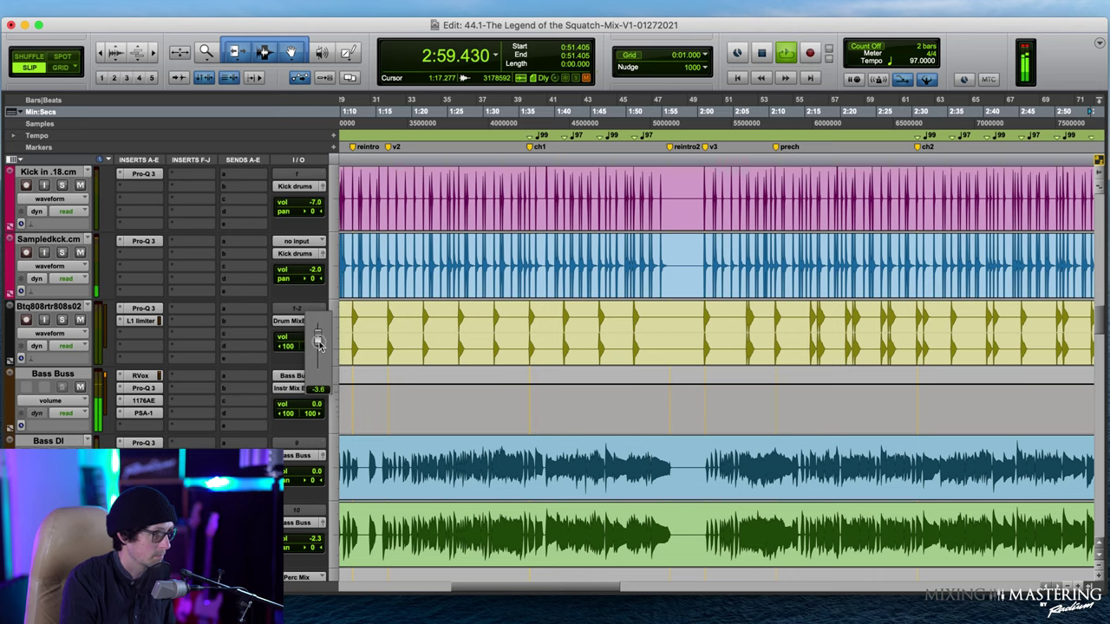
{"action": "left_click_drag", "start_coordinate": [317, 347], "coordinate": [319, 348]}
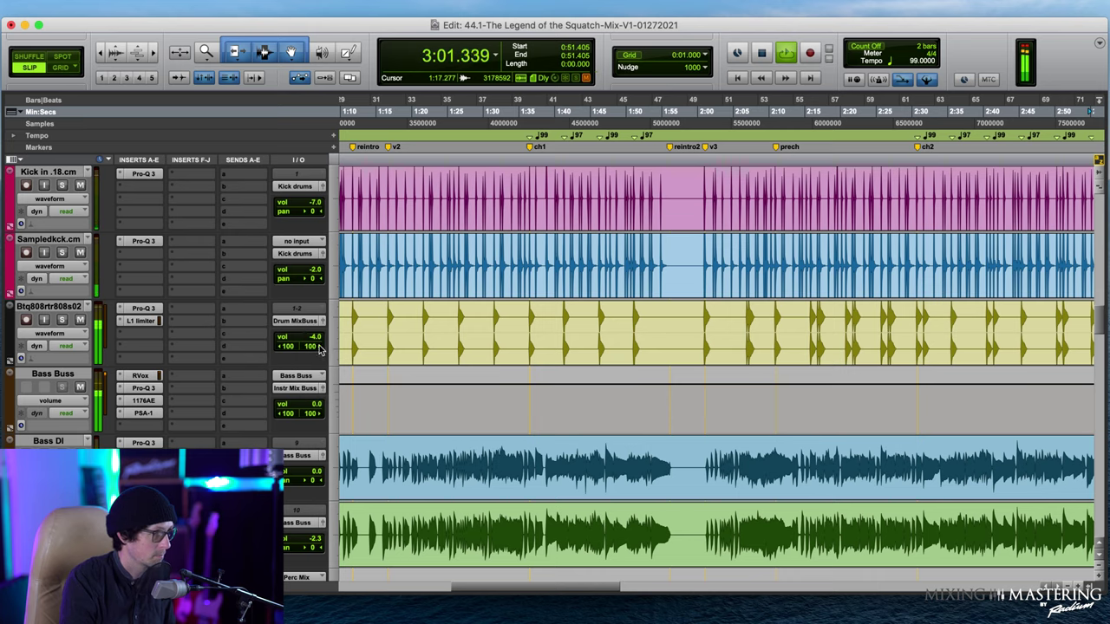
{"action": "scroll", "coordinate": [491, 373], "scroll_direction": "up", "scroll_amount": 3}
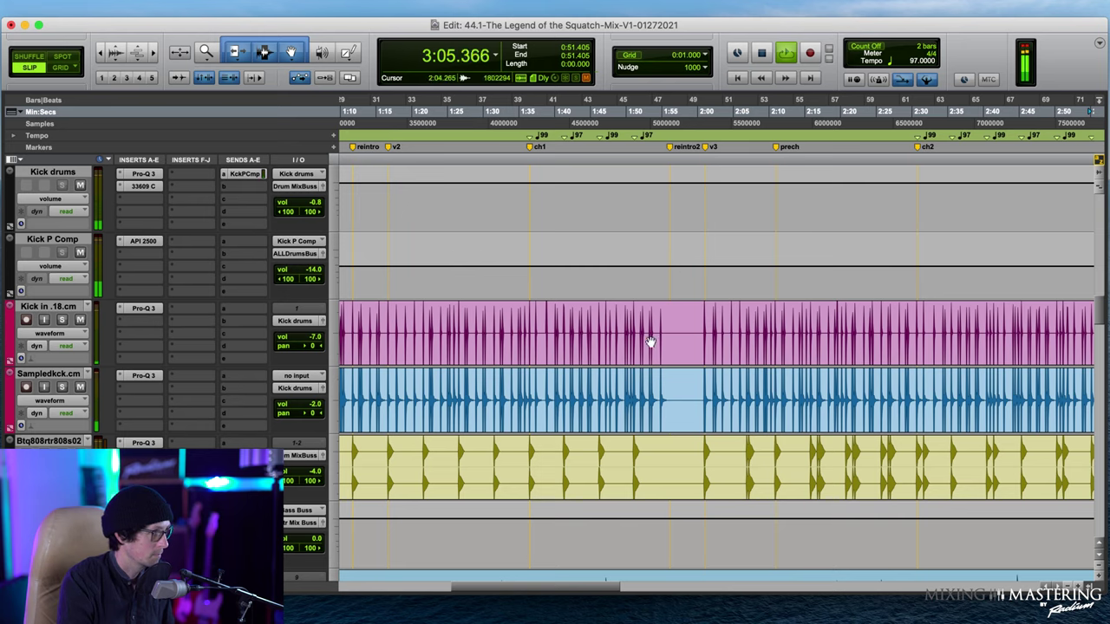
{"action": "scroll", "coordinate": [553, 445], "scroll_direction": "down", "scroll_amount": 6}
{"action": "scroll", "coordinate": [479, 430], "scroll_direction": "up", "scroll_amount": 10}
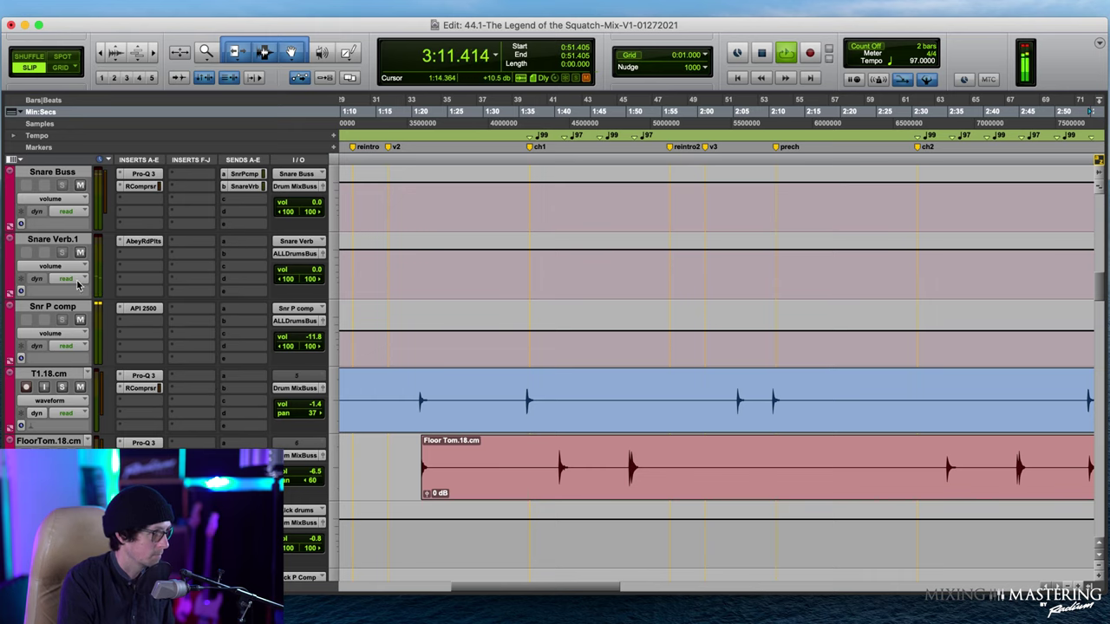
- Stop playback so the counter returns to 0:51.405
{"action": "key", "text": "space"}
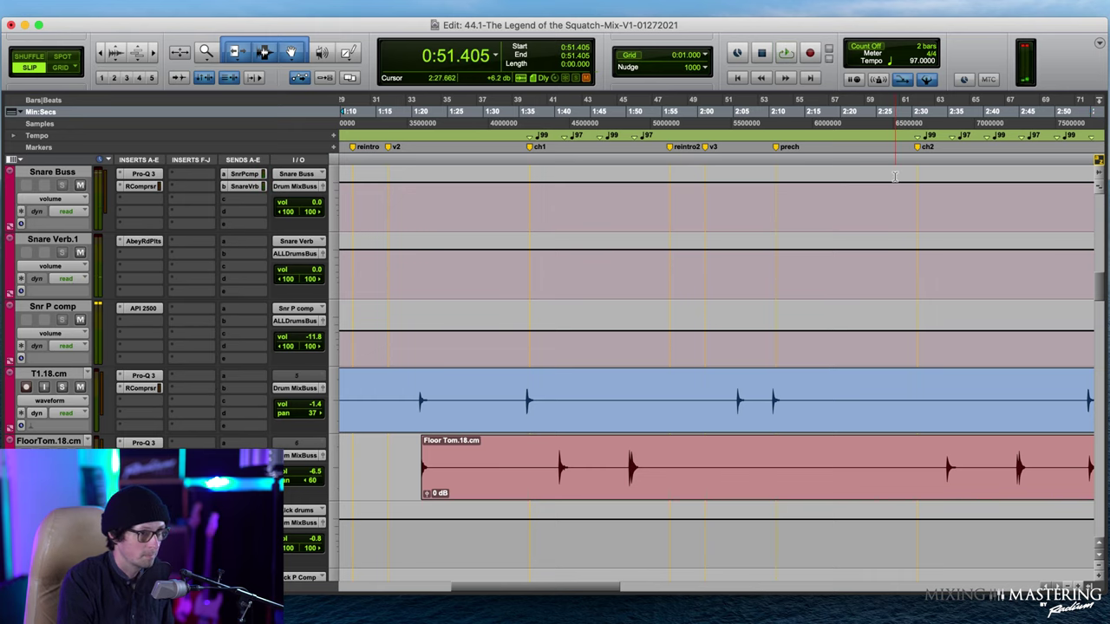